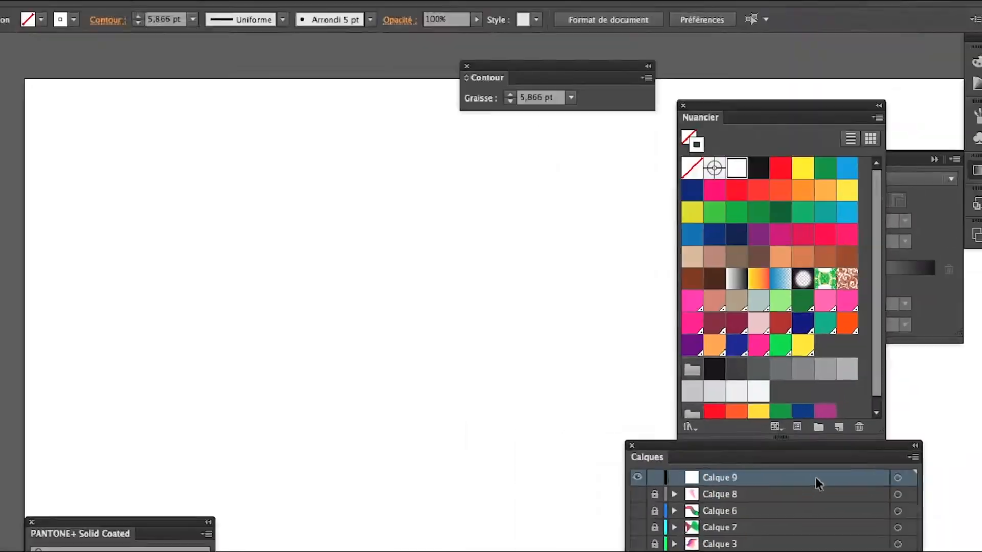
# Step: Switch to Firefox and open the silhouette of the boy pointing upward from the dancer image results in a new tab
pyautogui.press('super+Tab')
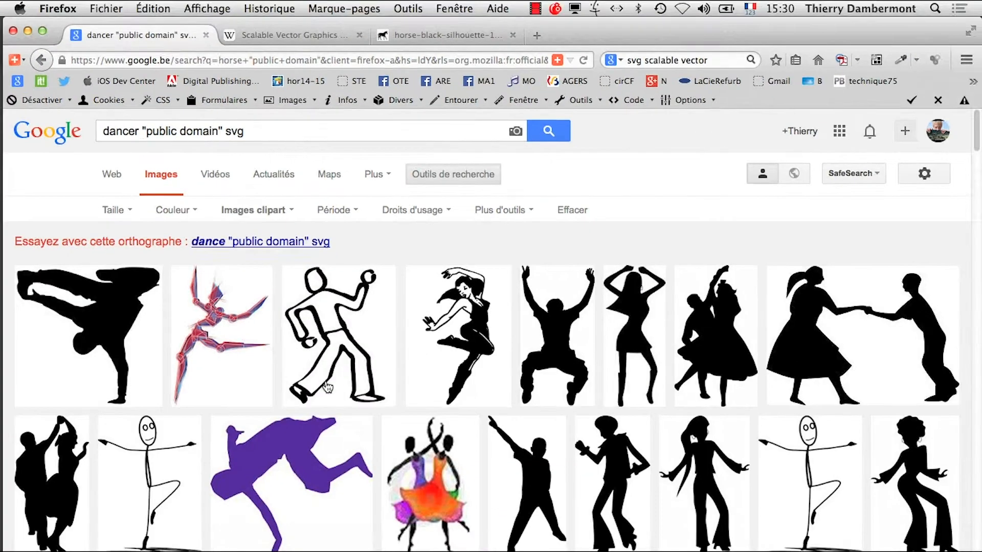
pyautogui.scroll(-5, 144, 140)
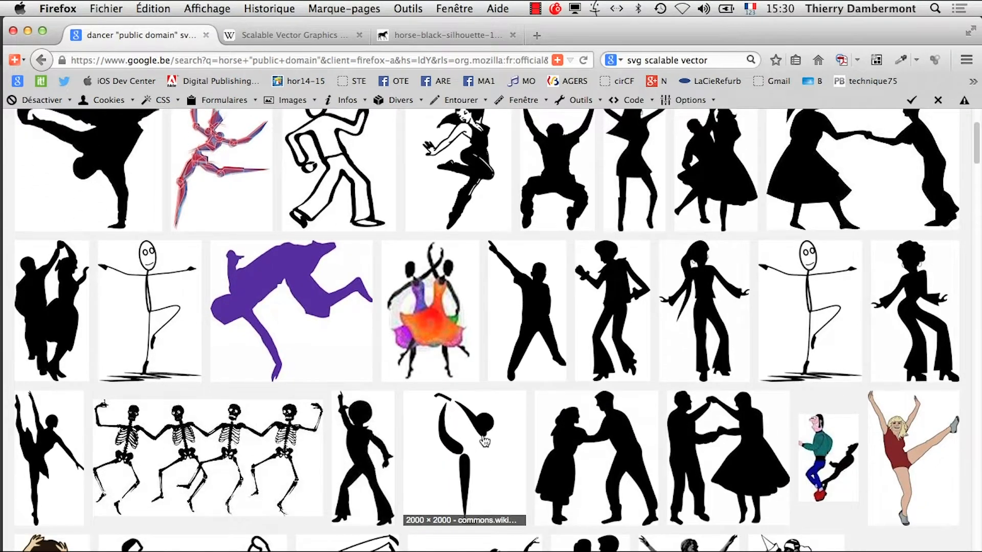
pyautogui.scroll(3, 493, 405)
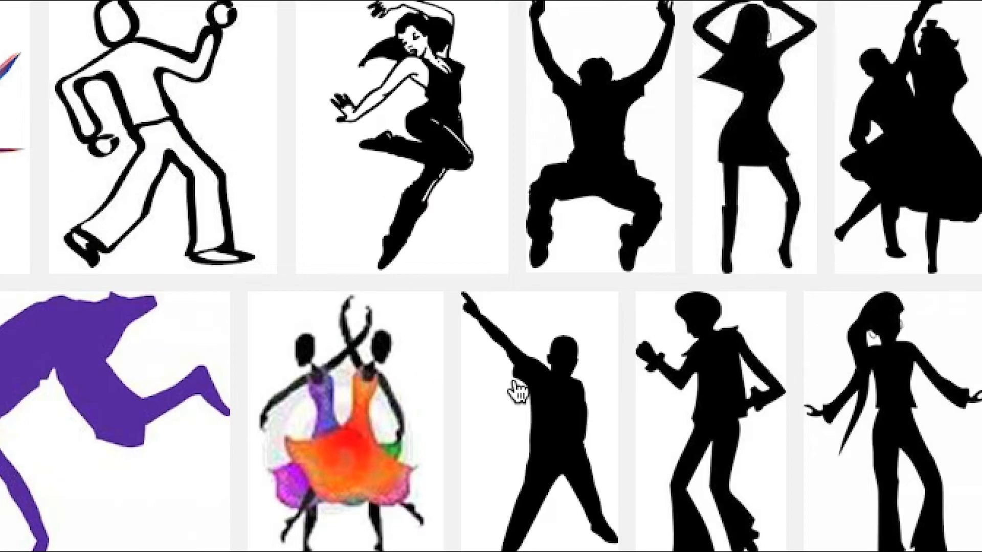
pyautogui.rightClick(518, 391)
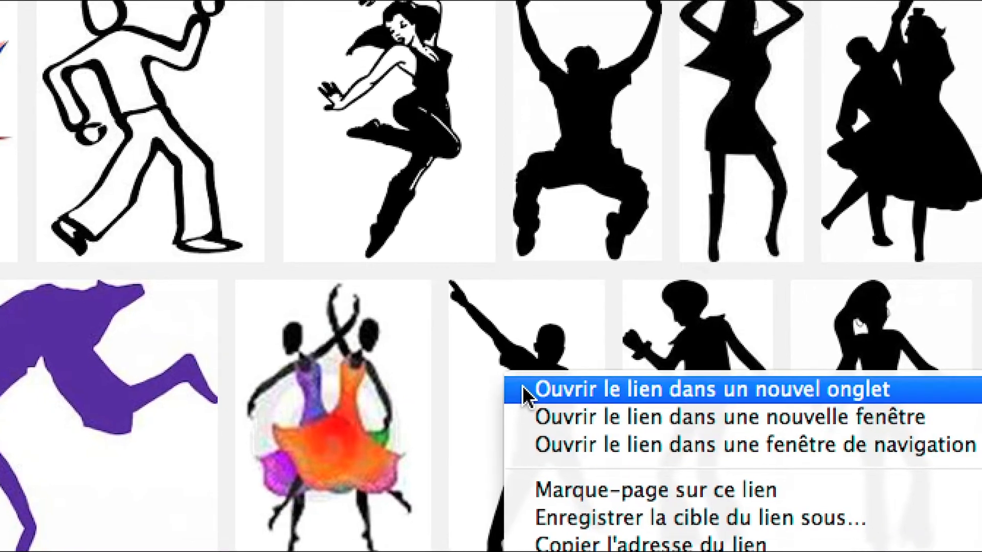
pyautogui.click(535, 399)
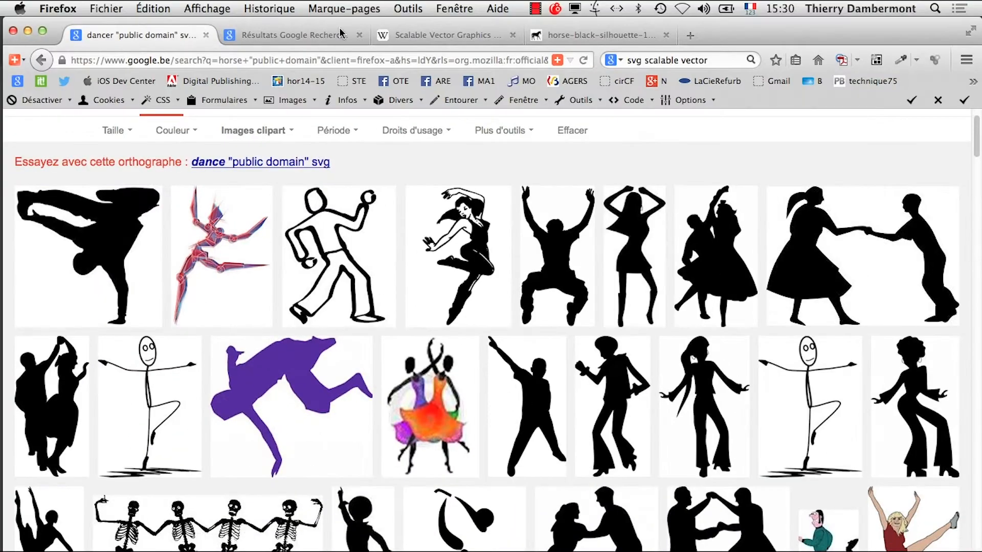
pyautogui.click(292, 16)
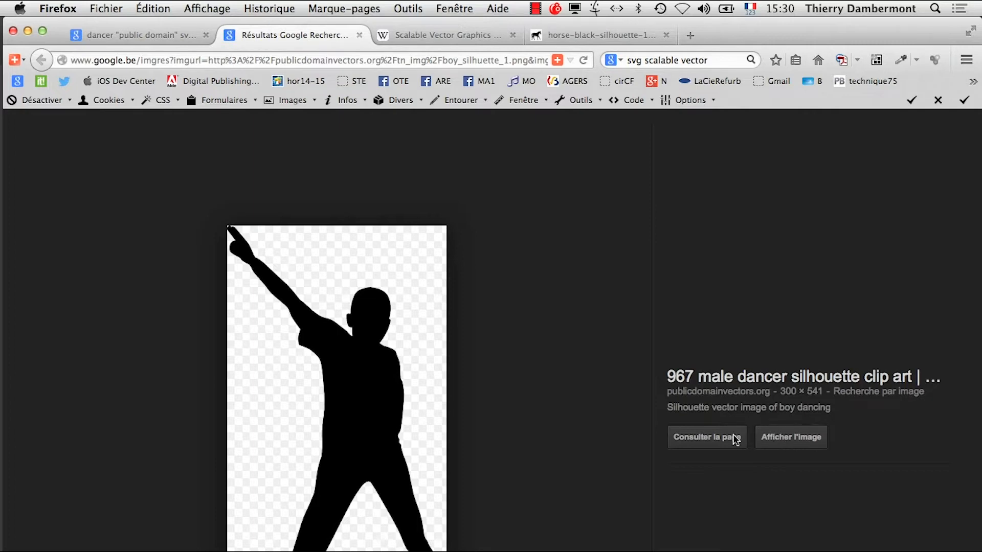
# Step: View the dancing boy silhouette as a standalone image, and return to its Google Images preview
pyautogui.rightClick(380, 422)
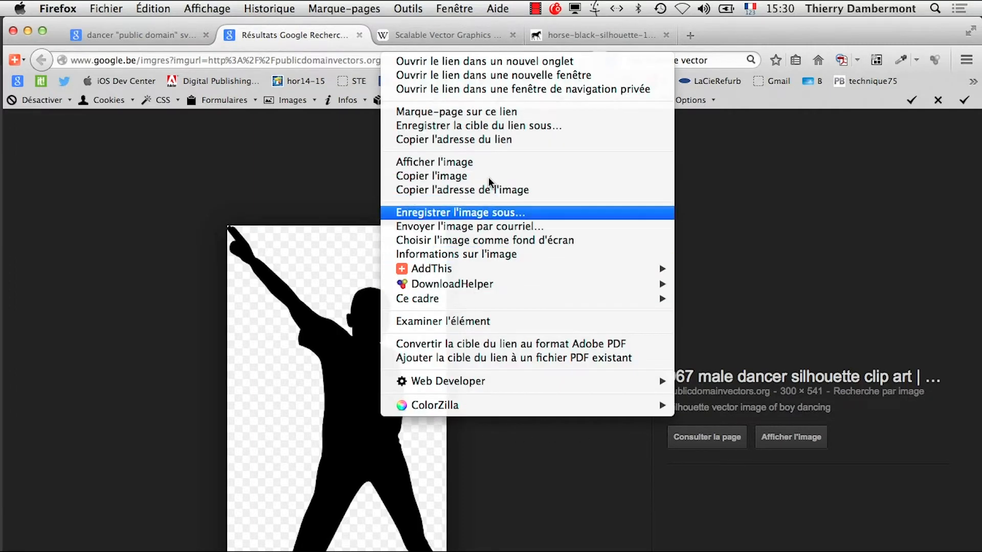
pyautogui.click(506, 162)
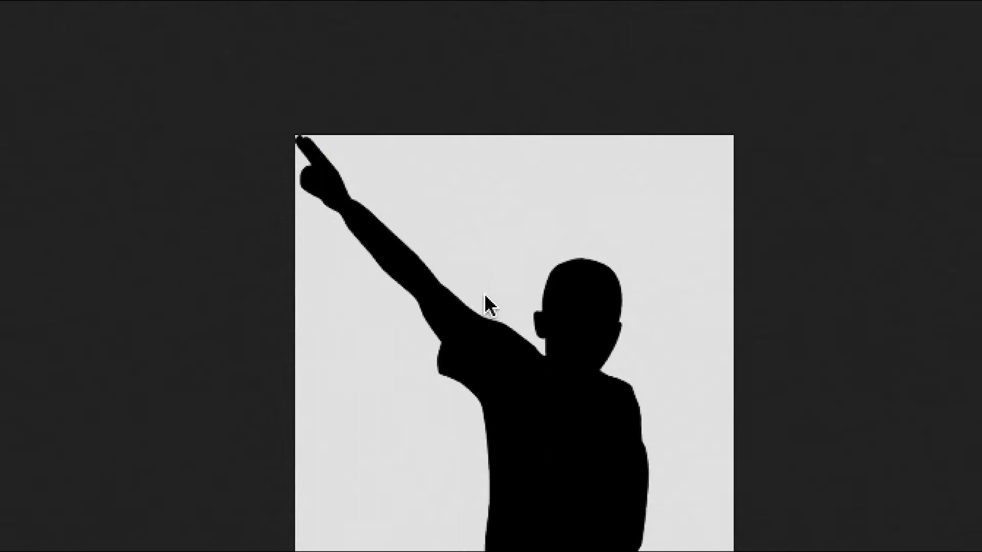
pyautogui.rightClick(526, 373)
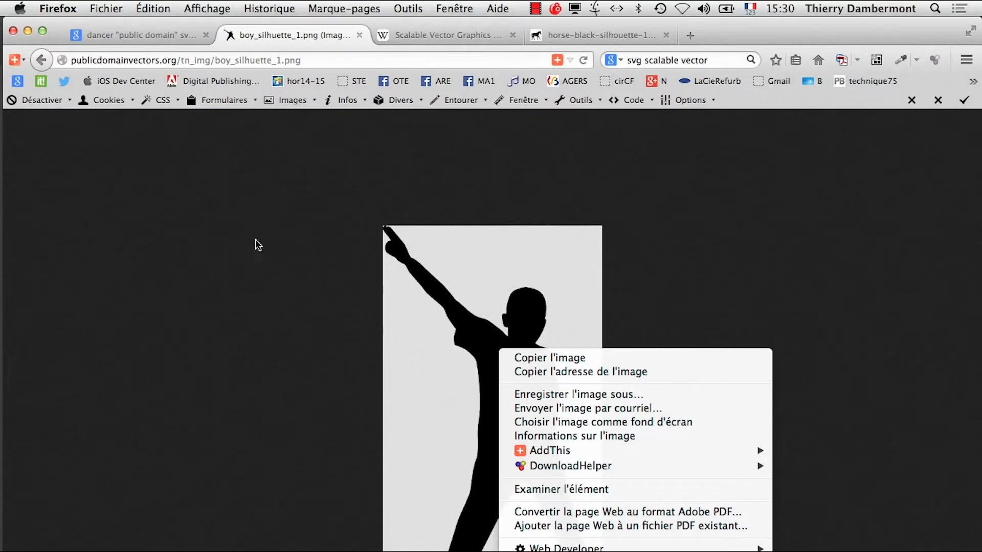
pyautogui.click(34, 51)
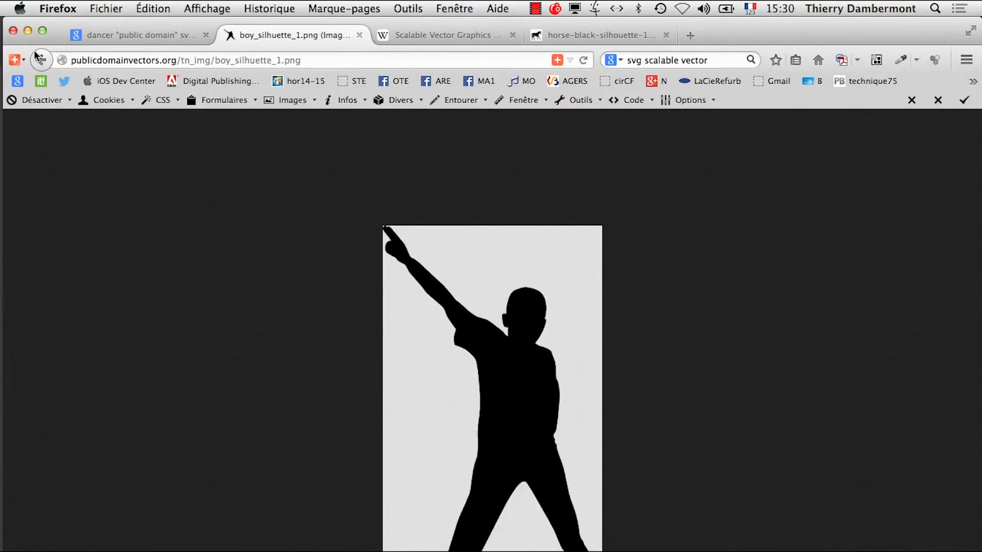
pyautogui.click(45, 68)
pyautogui.rightClick(353, 339)
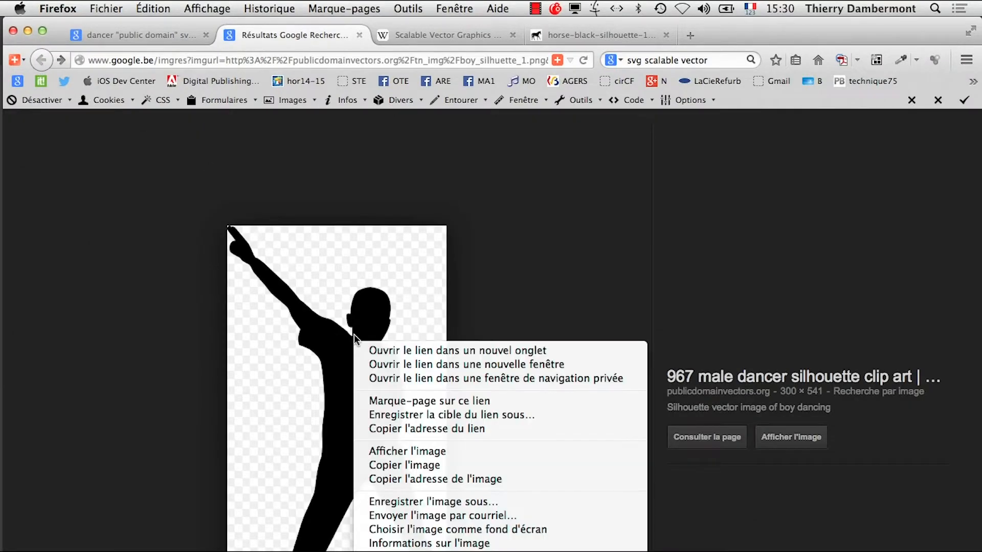
pyautogui.click(450, 414)
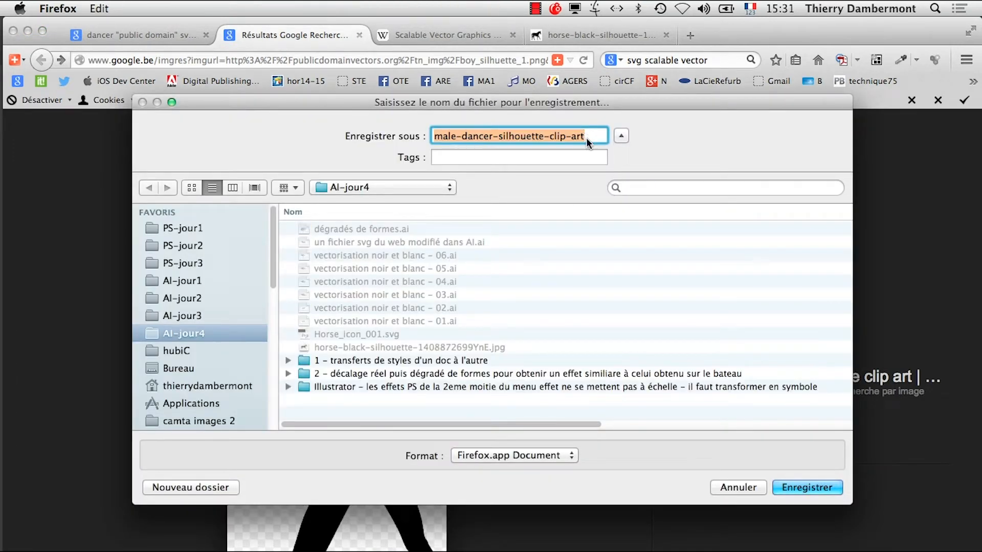
pyautogui.click(738, 488)
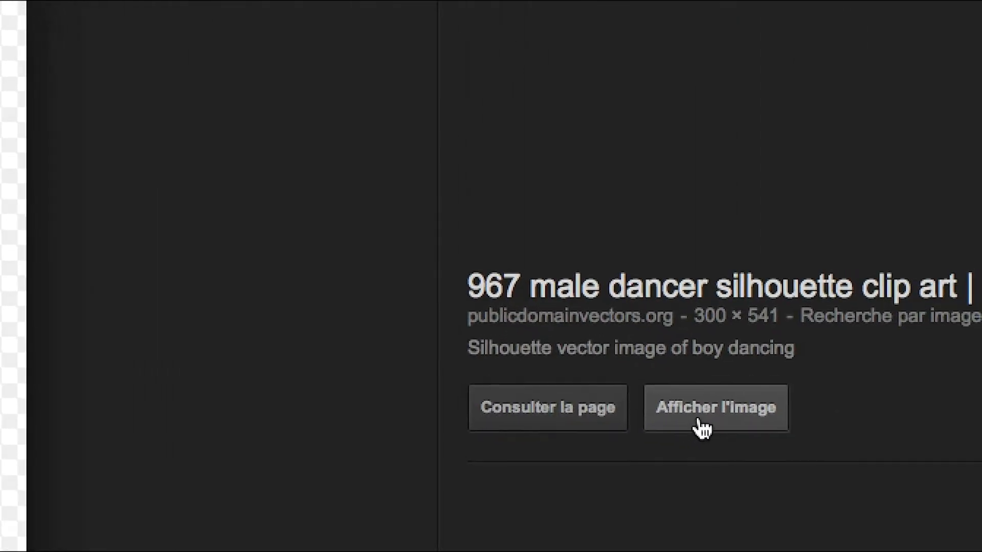
pyautogui.click(699, 421)
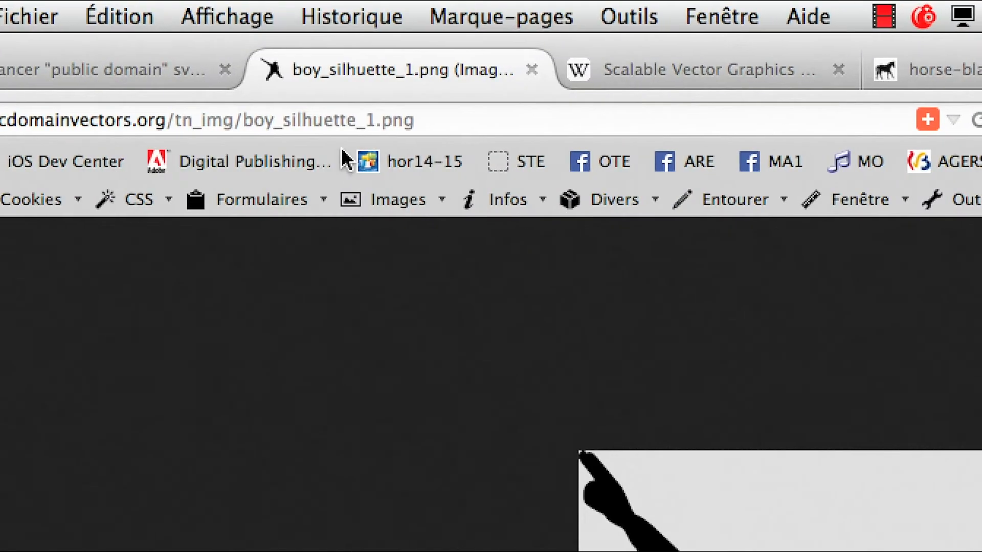
pyautogui.click(101, 118)
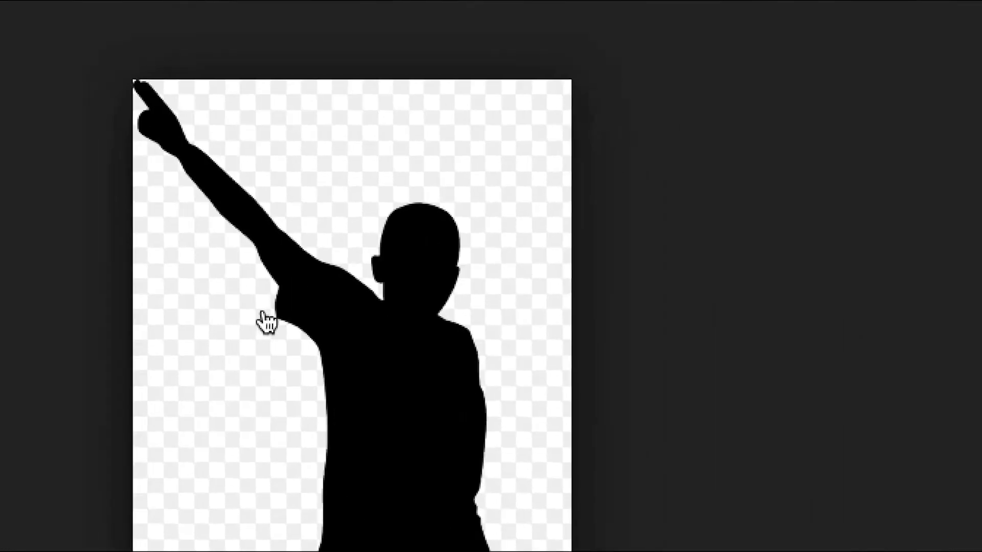
# Step: Save the link target of the dancer silhouette as male-dancer-silhouette-clip-art in the AI-jour4 folder
pyautogui.rightClick(302, 340)
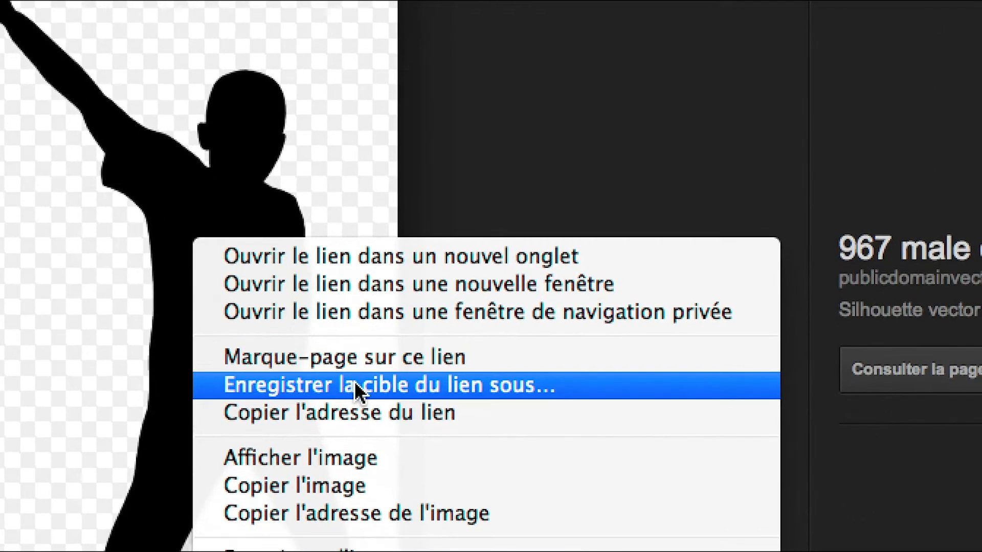
pyautogui.click(463, 480)
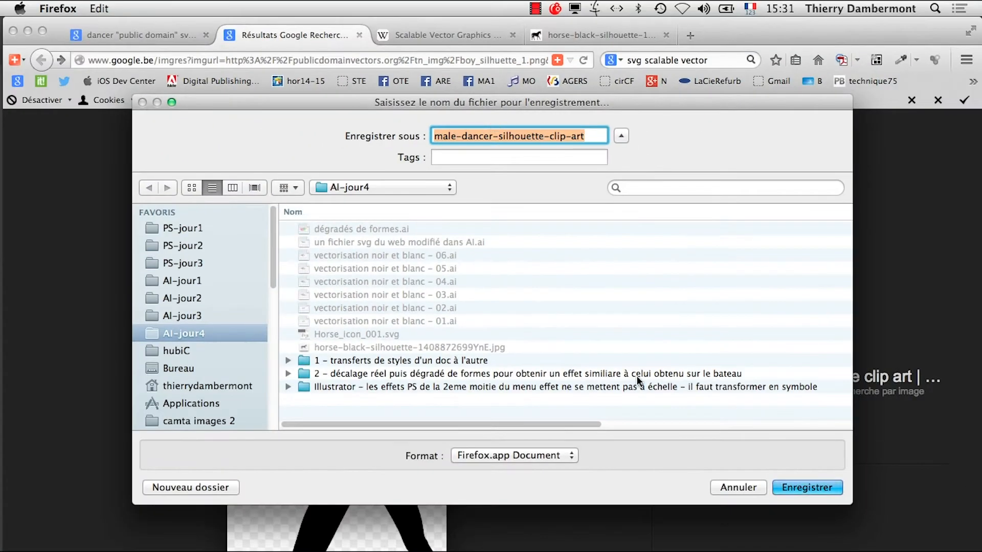
pyautogui.click(796, 486)
# Step: Switch to Illustrator and try to import male-dancer-silhouette-clip-art from the AI-jour4 folder into the document
pyautogui.press('super+Tab')
pyautogui.click(416, 382)
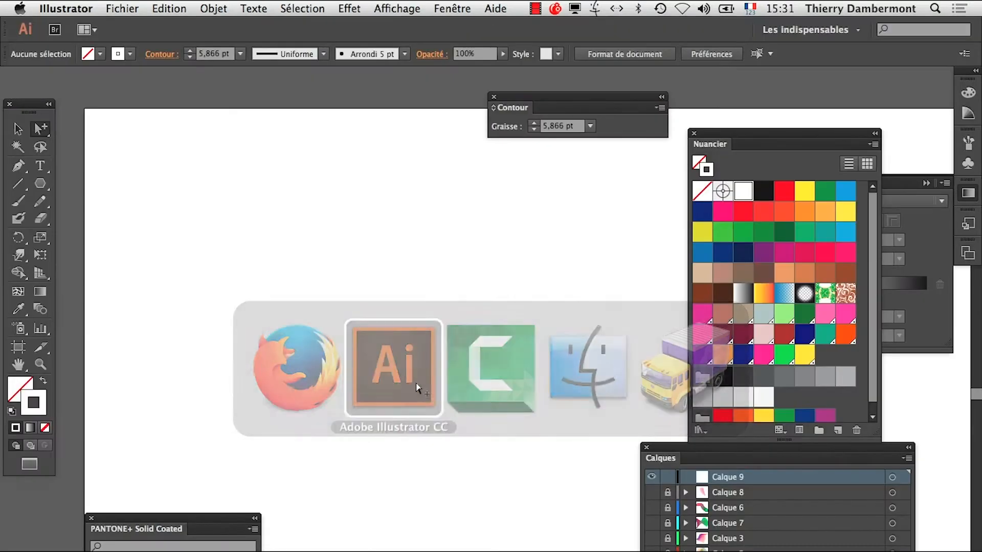
pyautogui.click(117, 7)
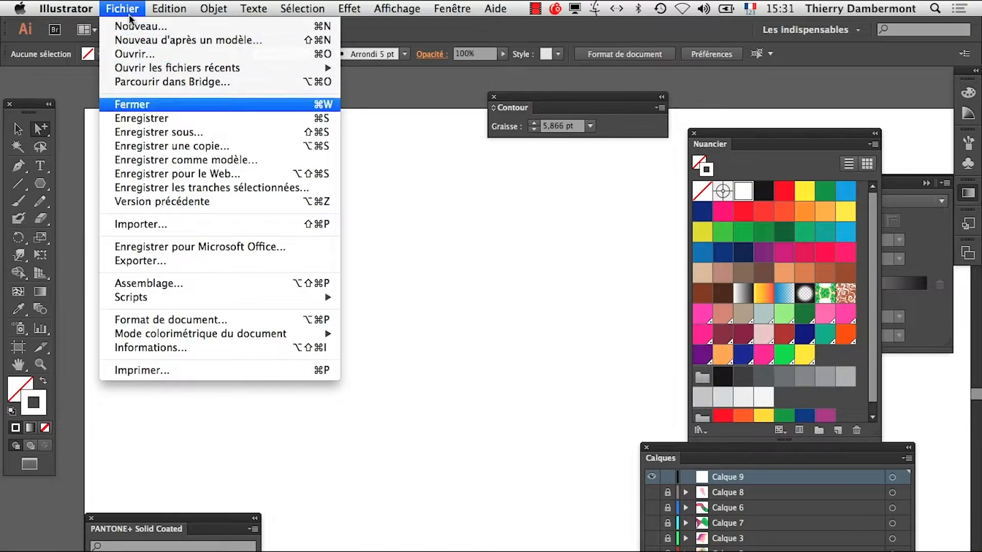
pyautogui.click(144, 225)
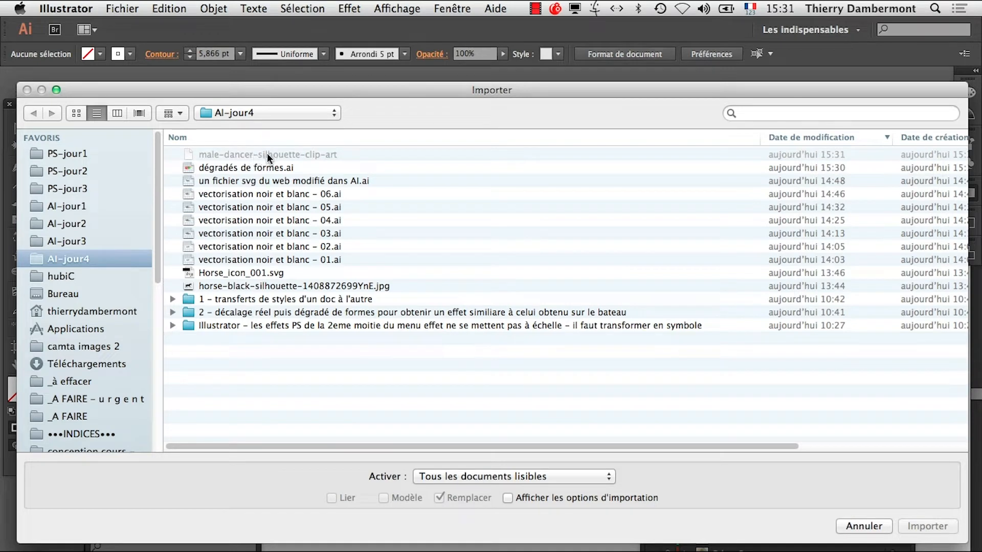
pyautogui.click(862, 526)
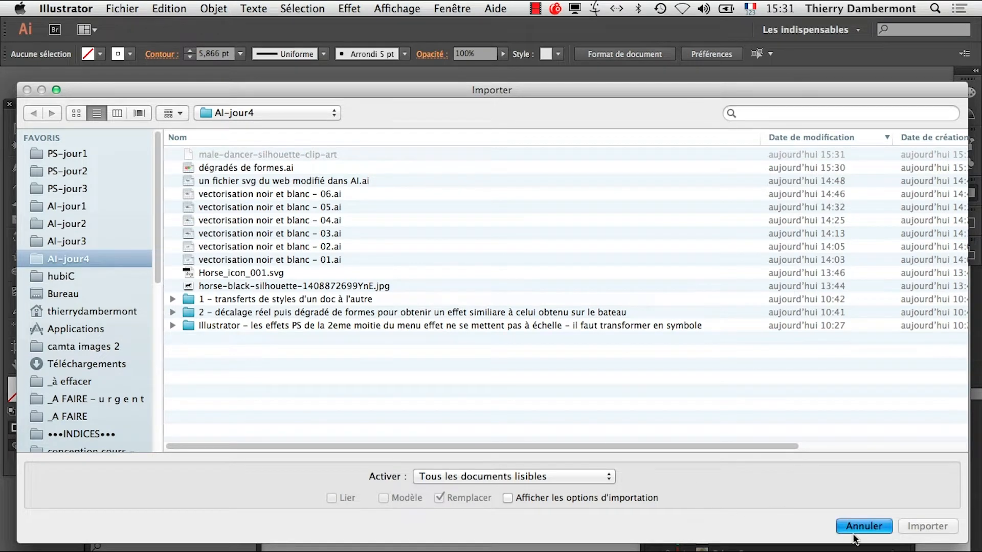
pyautogui.press('super+Tab')
pyautogui.click(552, 386)
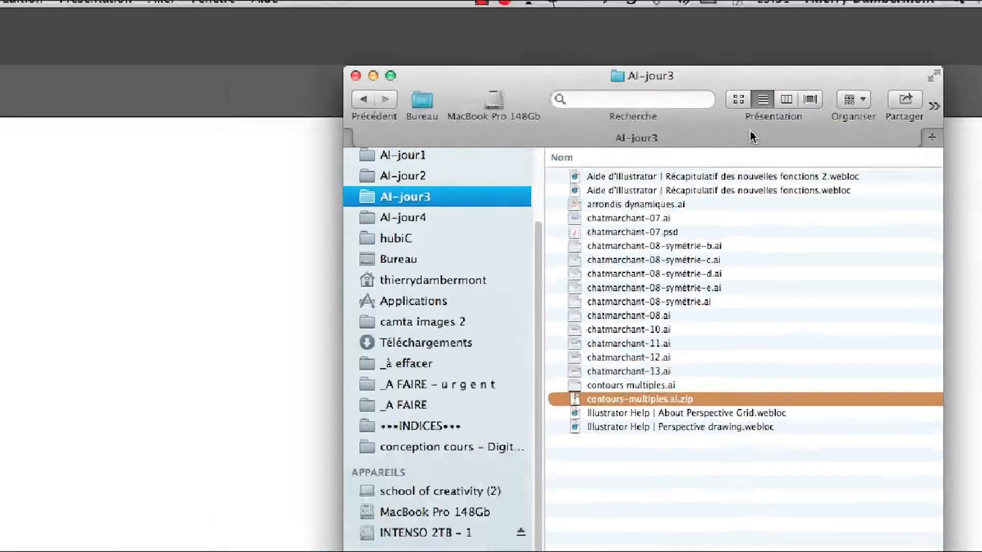
pyautogui.press('super+Tab')
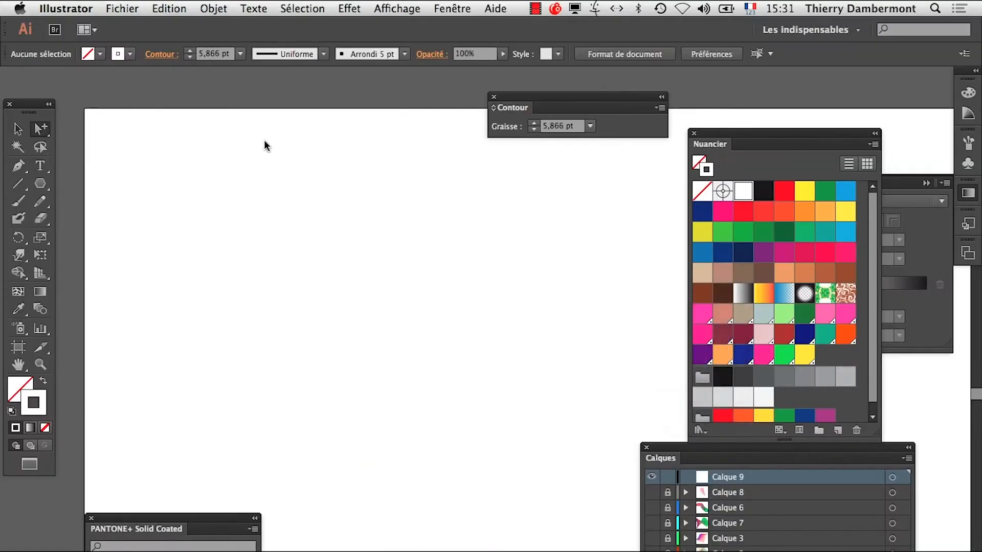
# Step: Open male-dancer-silhouette-clip-art with all document types enabled and the default text import options, and close the resulting document
pyautogui.click(122, 8)
pyautogui.click(143, 55)
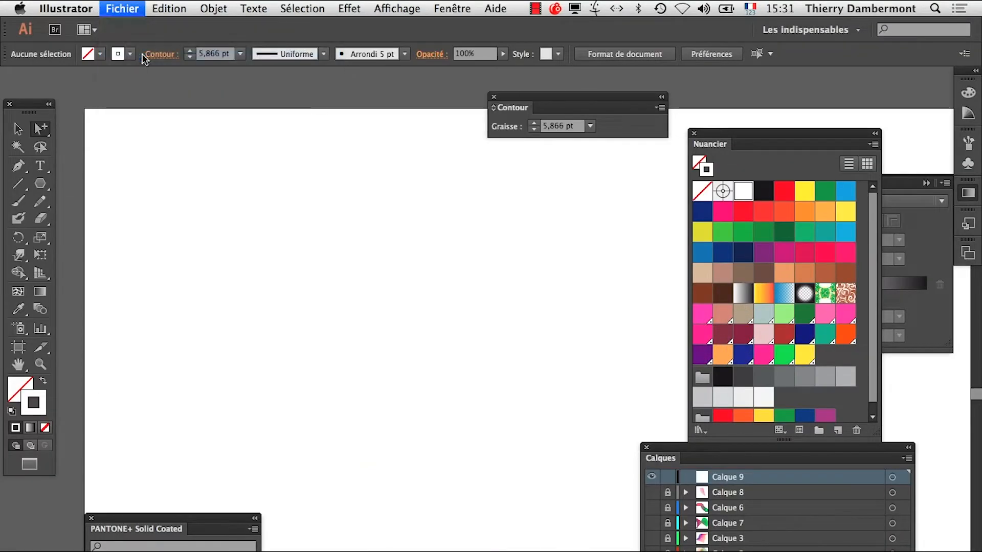
pyautogui.click(471, 492)
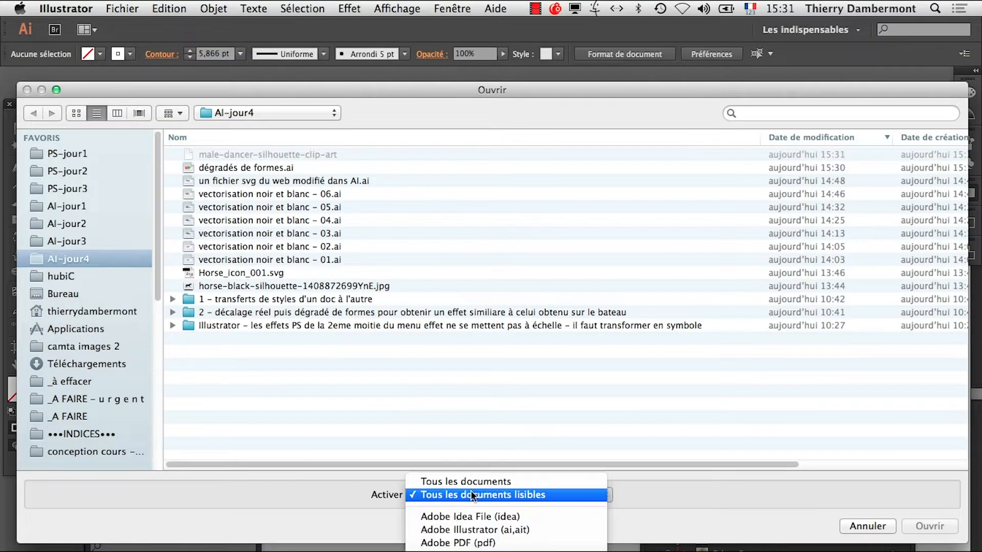
pyautogui.click(478, 483)
pyautogui.click(281, 153)
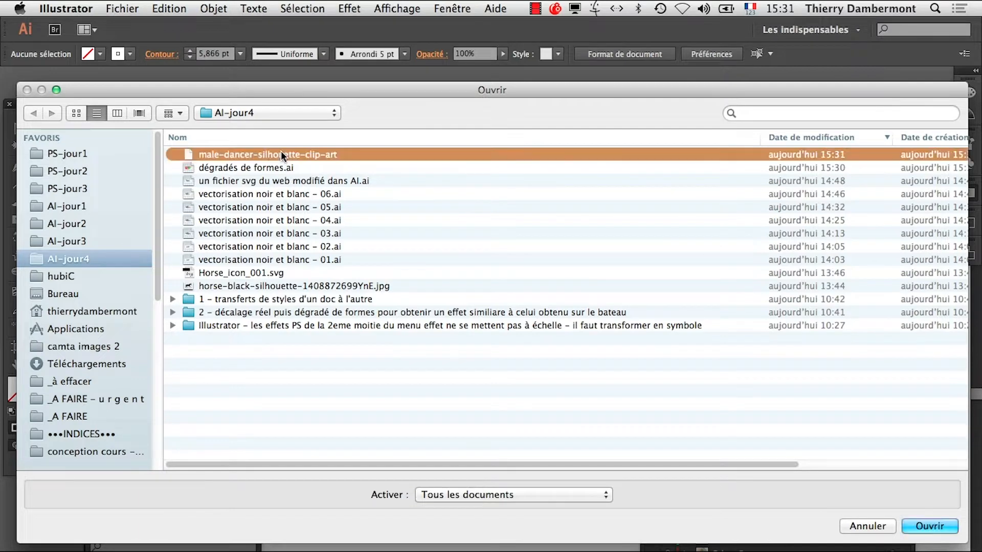
pyautogui.click(916, 526)
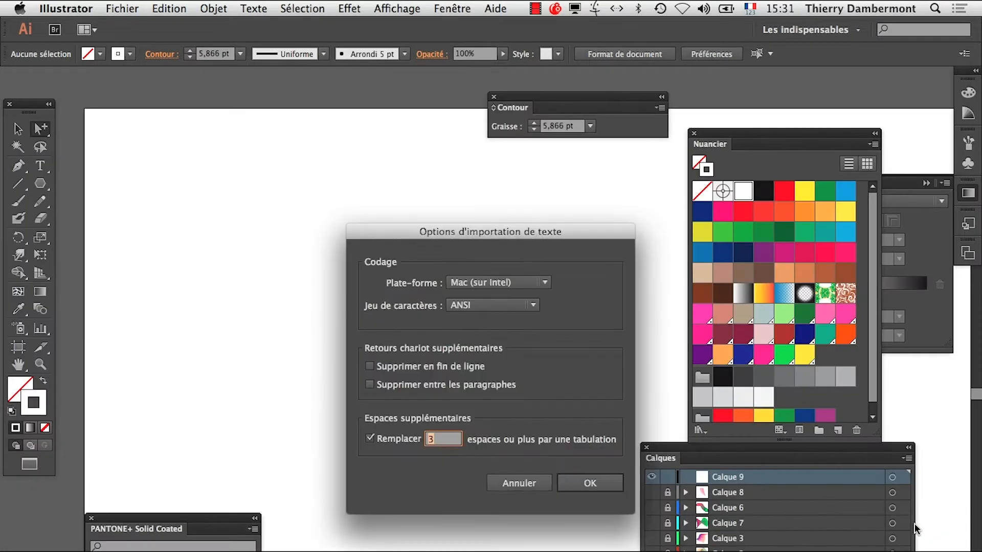
pyautogui.click(588, 483)
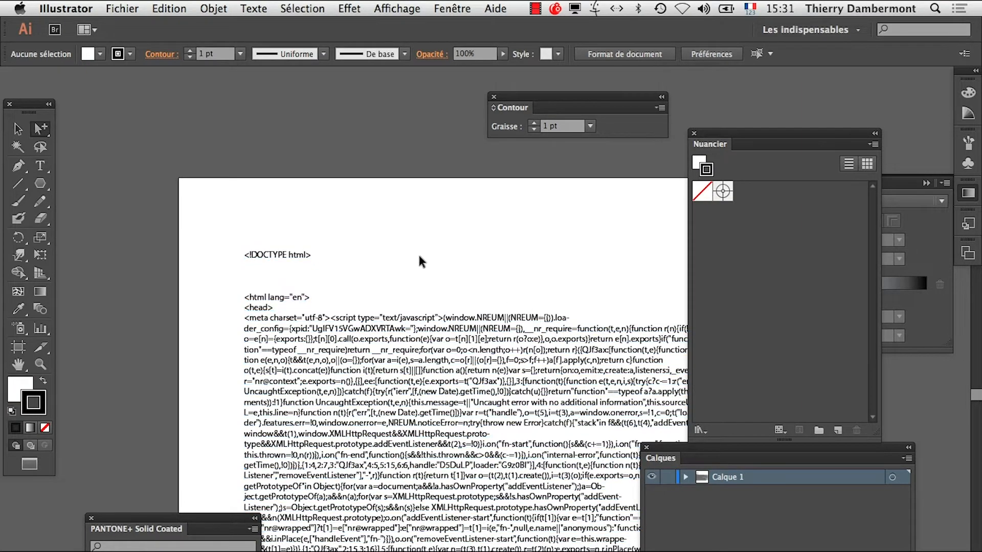
pyautogui.press('super+w')
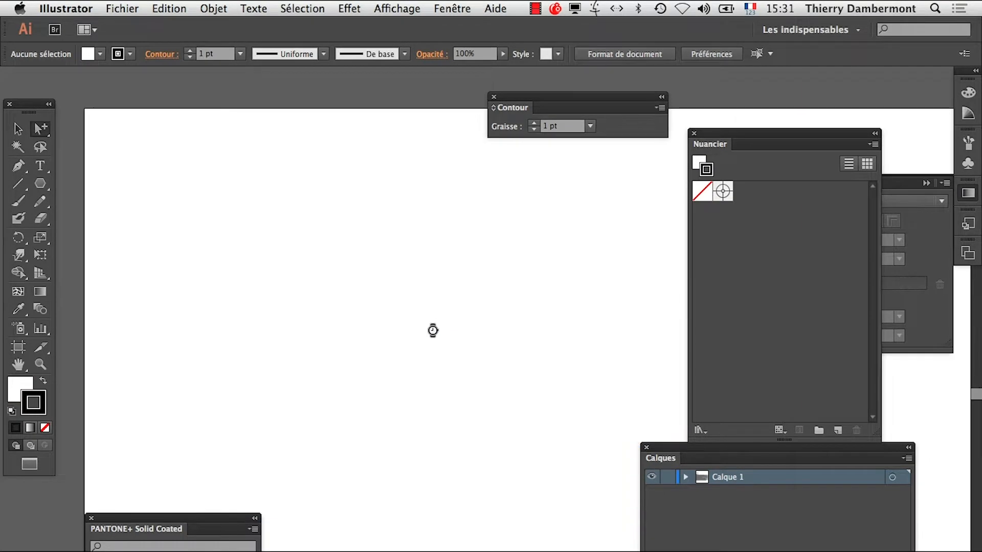
# Step: Switch to Finder, reposition and widen the file window, and display the contents of the AI-jour4 folder
pyautogui.press('super+Tab')
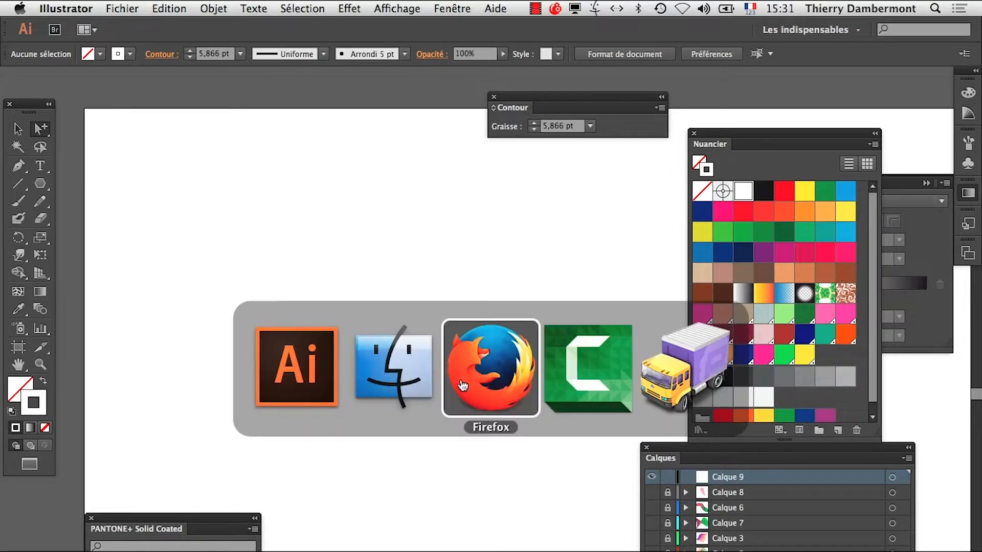
pyautogui.click(424, 385)
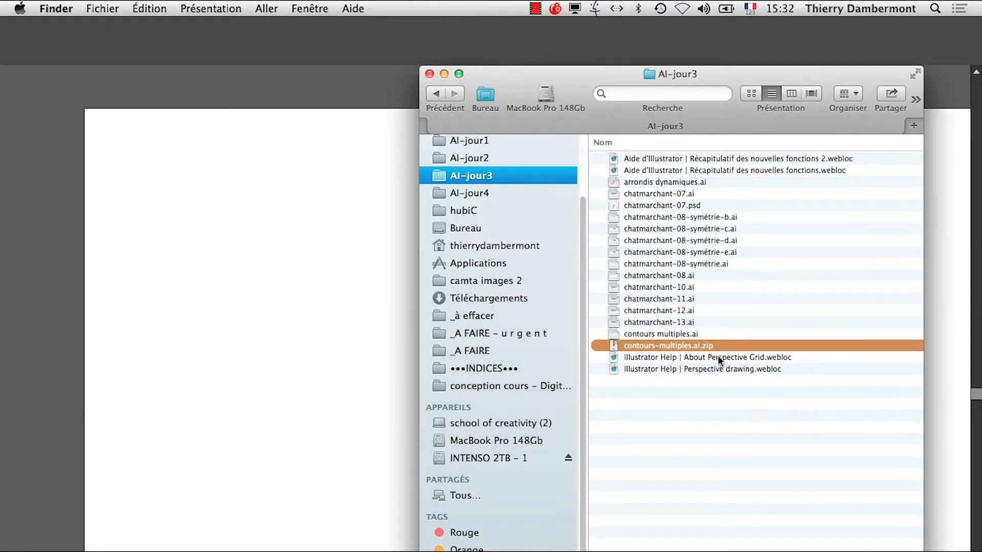
pyautogui.click(719, 358)
pyautogui.moveTo(647, 102); pyautogui.dragTo(553, 105)
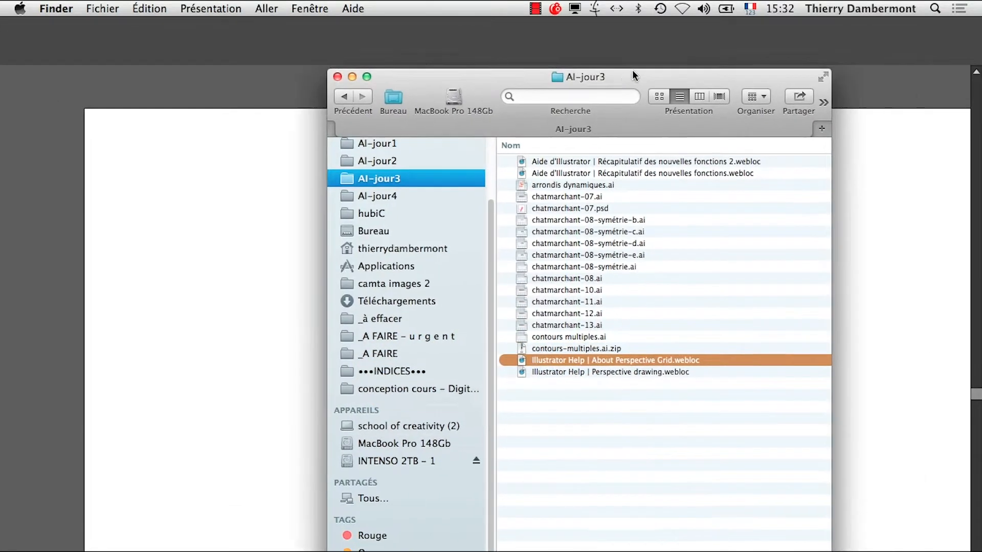
pyautogui.moveTo(829, 551); pyautogui.dragTo(907, 551)
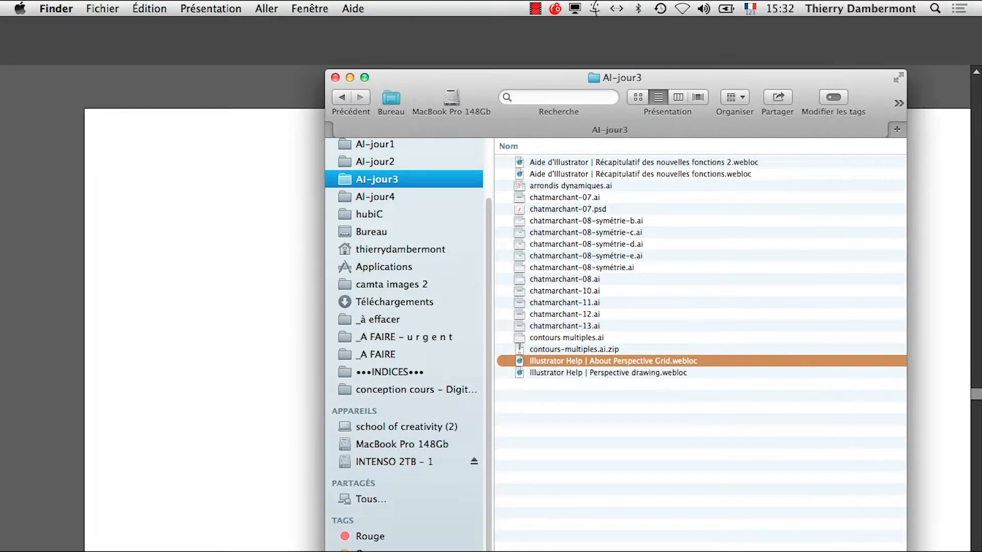
pyautogui.click(657, 481)
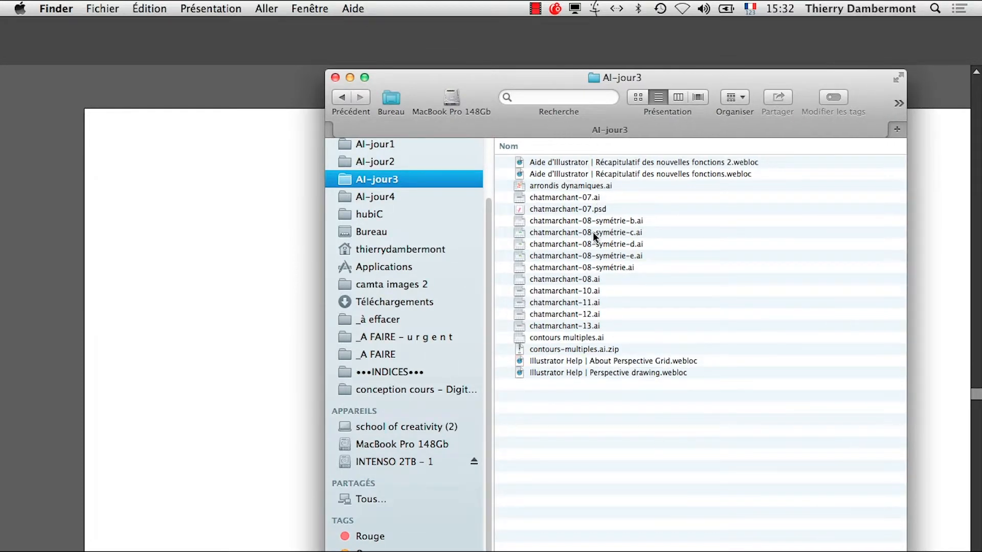
pyautogui.click(393, 197)
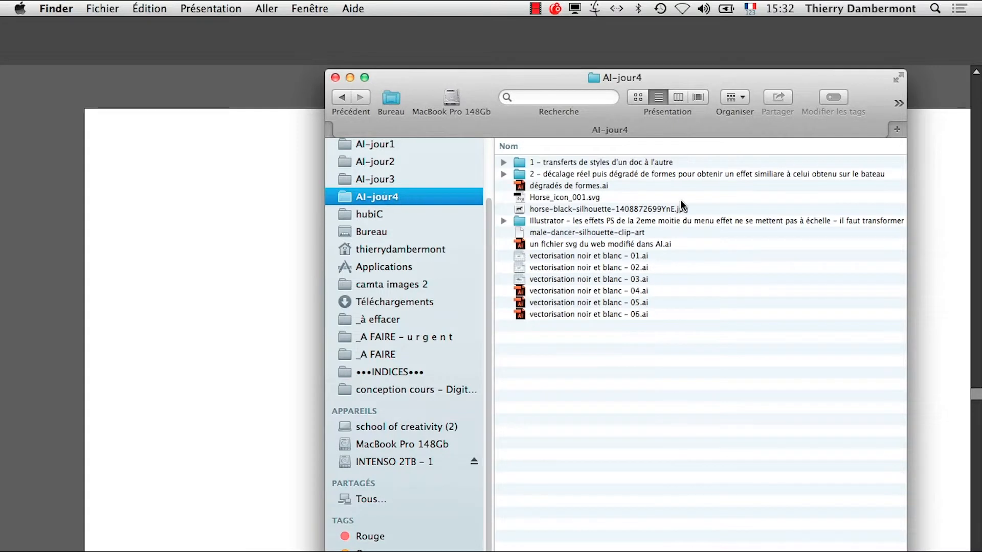
# Step: Rename the male-dancer-silhouette-clip-art file as male-dancer-silhouette-clip-art.svg
pyautogui.click(594, 208)
pyautogui.click(606, 233)
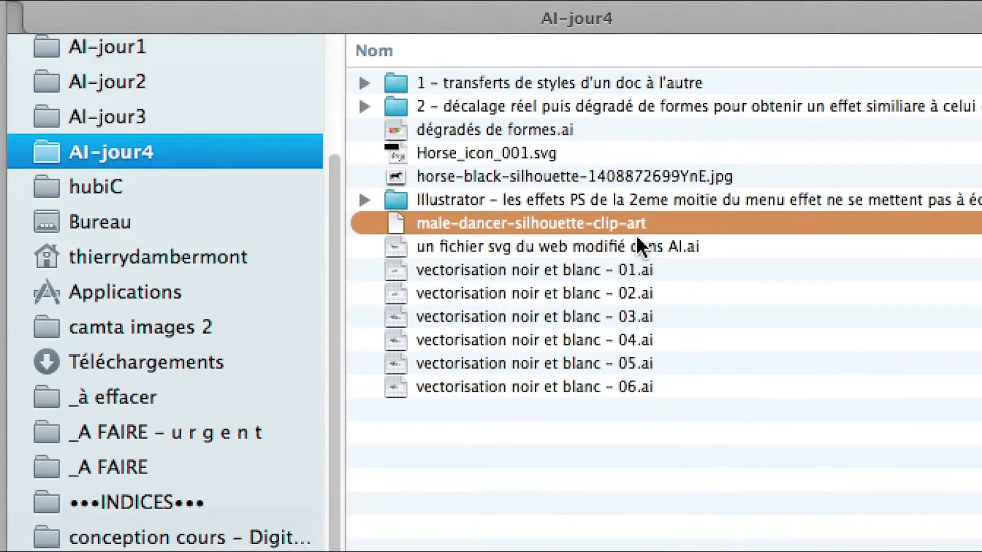
pyautogui.press('Return')
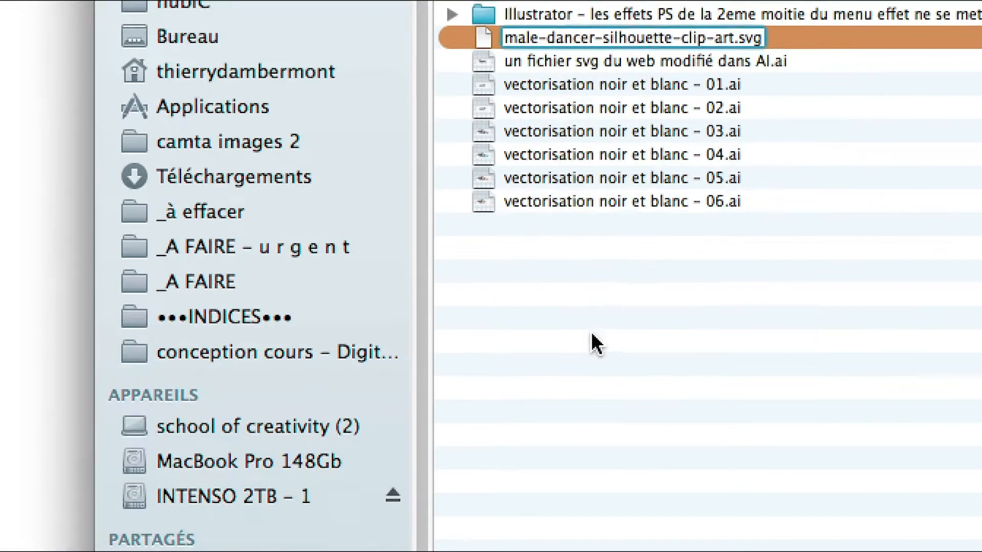
pyautogui.press('Return')
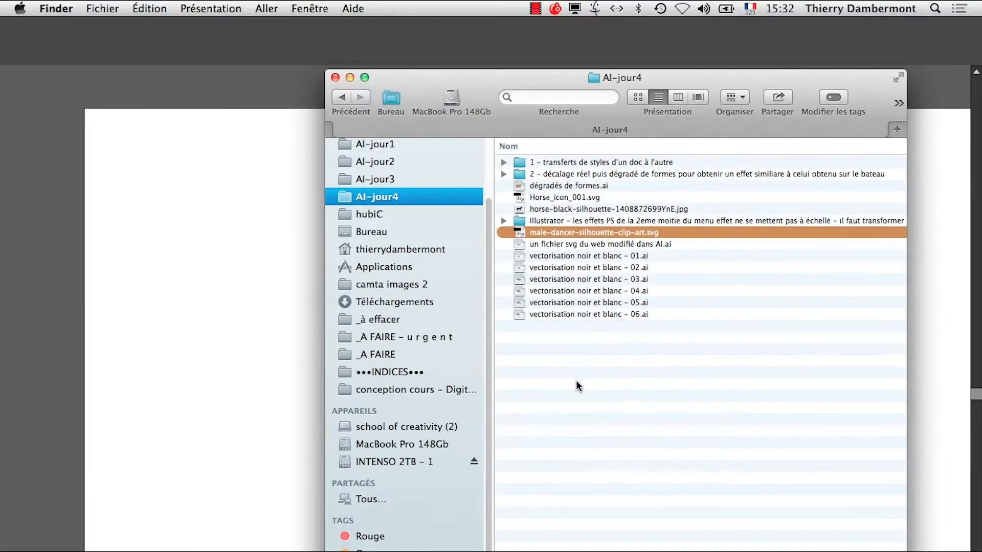
# Step: Switch to Illustrator and try to import male-dancer-silhouette-clip-art.svg from the AI-jour4 folder with all readable documents enabled
pyautogui.press('super+Tab')
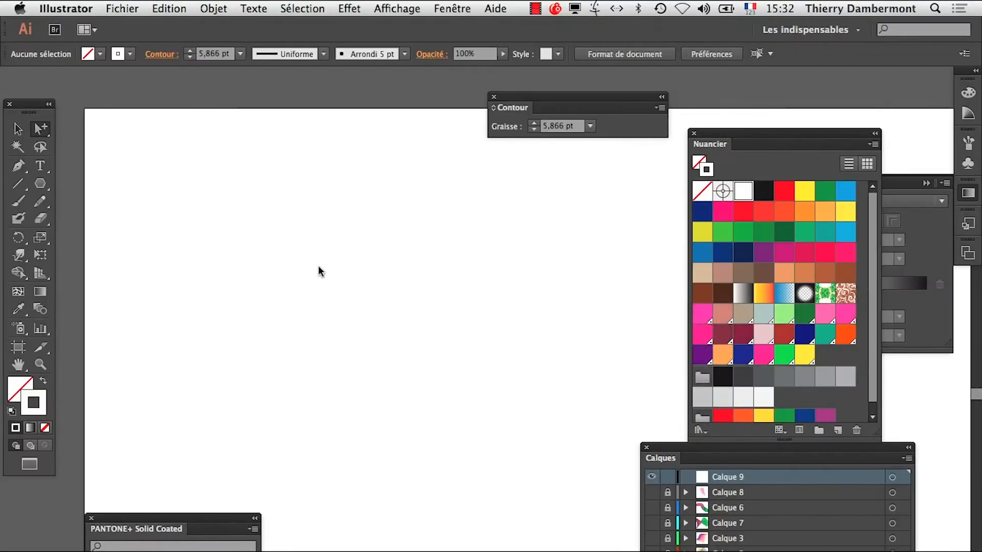
pyautogui.click(123, 9)
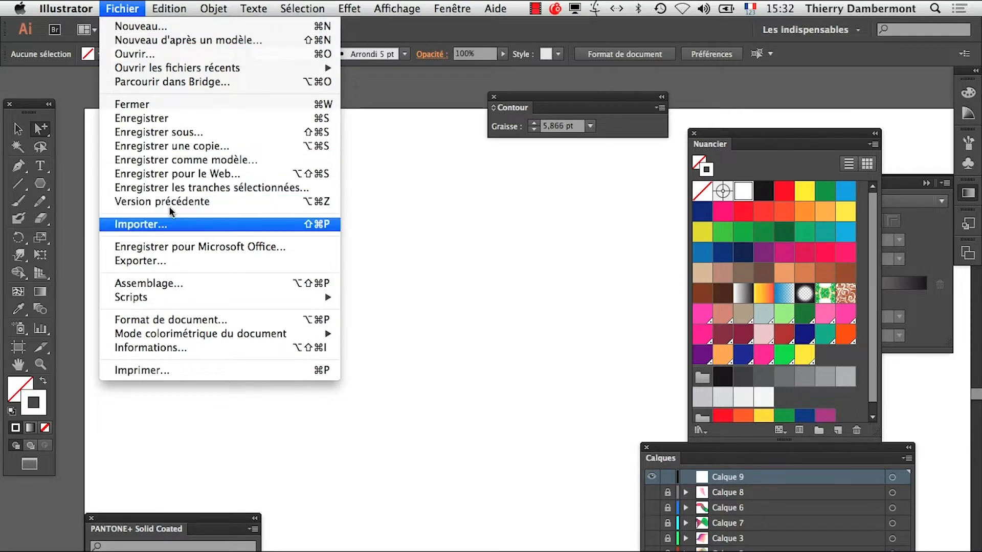
pyautogui.click(169, 223)
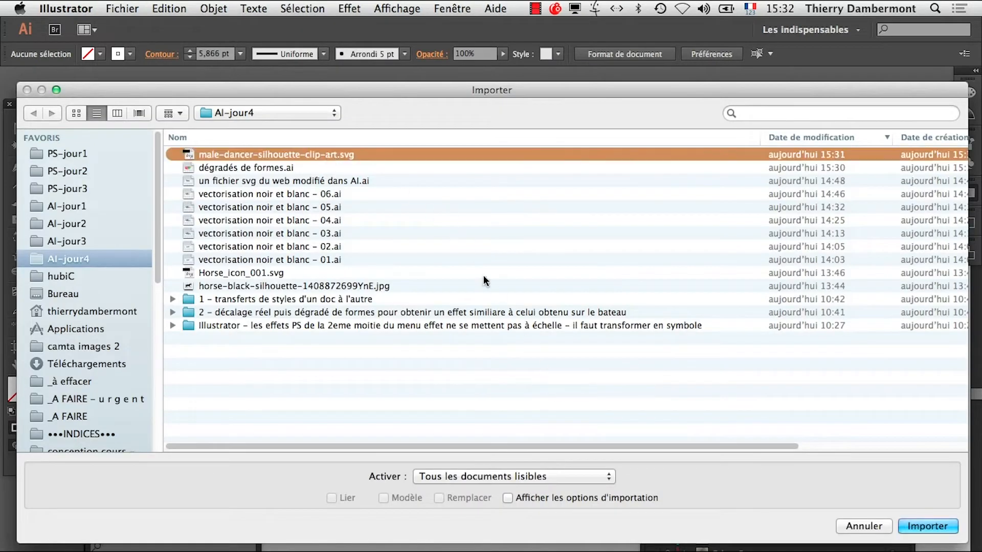
pyautogui.click(570, 473)
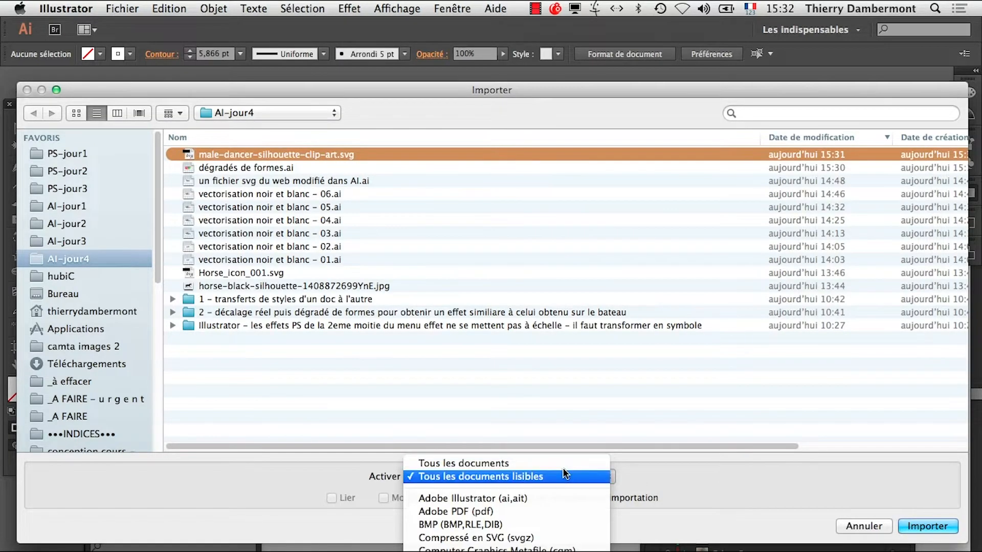
pyautogui.click(563, 471)
pyautogui.click(909, 528)
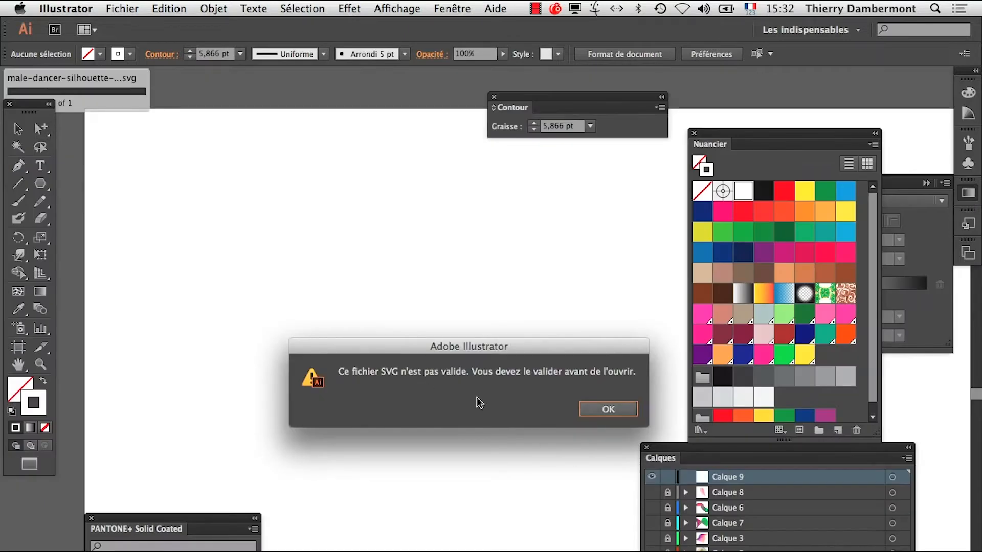
pyautogui.click(606, 410)
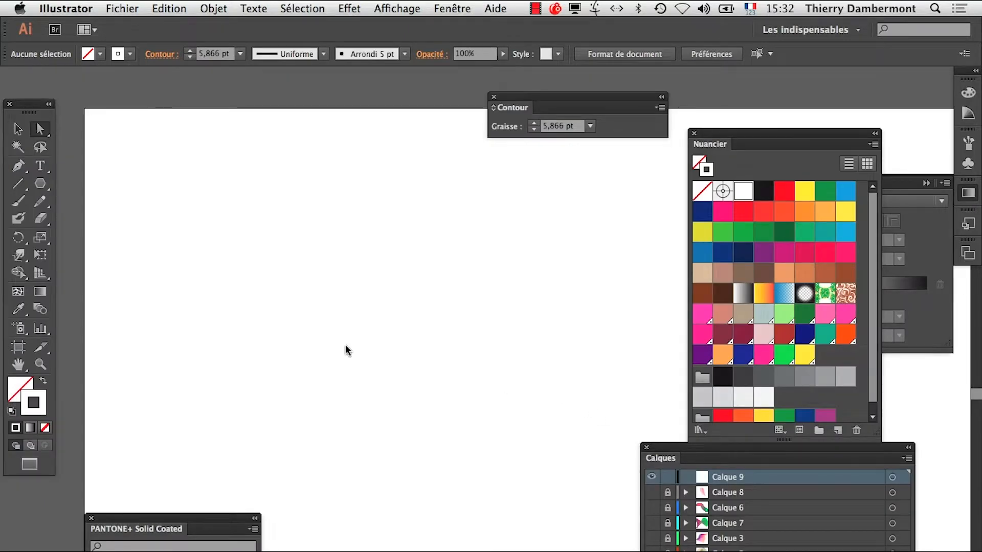
# Step: Retry importing male-dancer-silhouette-clip-art.svg into the document with the current import options
pyautogui.click(123, 8)
pyautogui.click(164, 224)
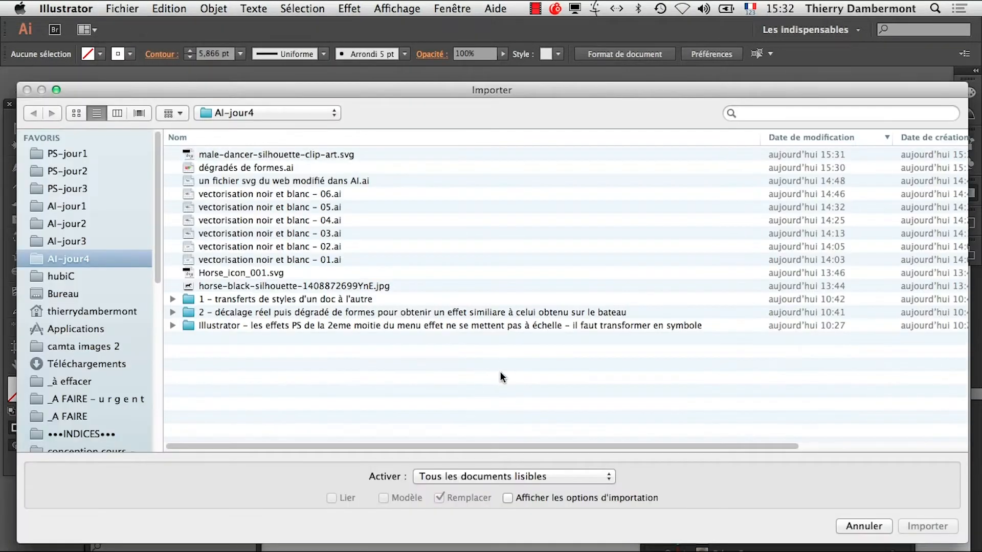
pyautogui.press('Down')
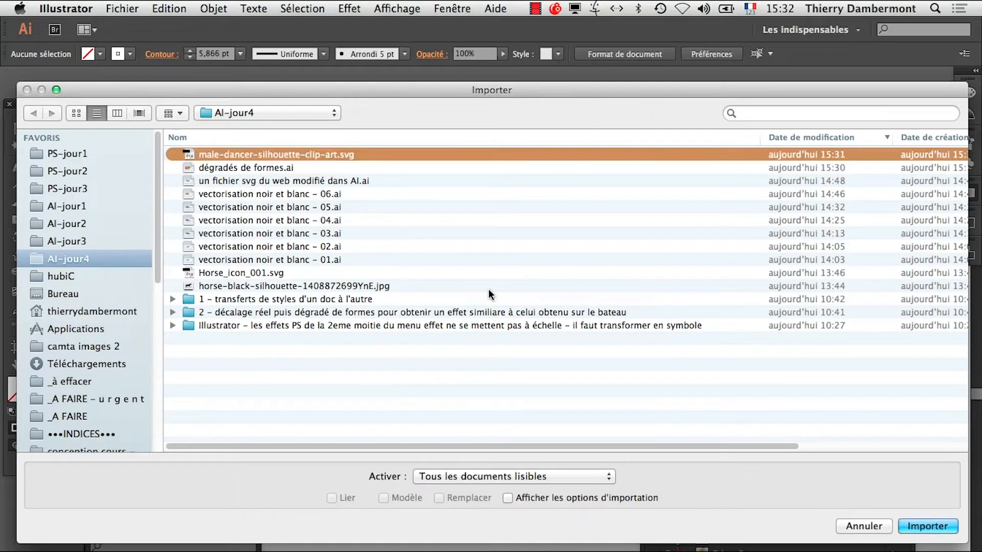
pyautogui.click(927, 527)
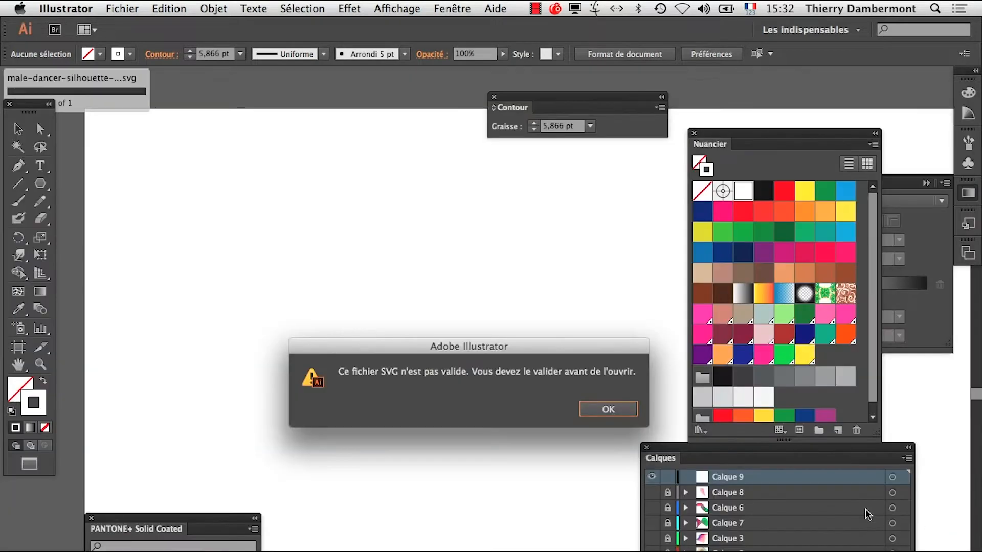
pyautogui.click(604, 412)
# Step: Switch to Finder and move male-dancer-silhouette-clip-art.svg to the trash
pyautogui.press('super+Tab')
pyautogui.press('super+Tab')
pyautogui.press('super+shift+Tab')
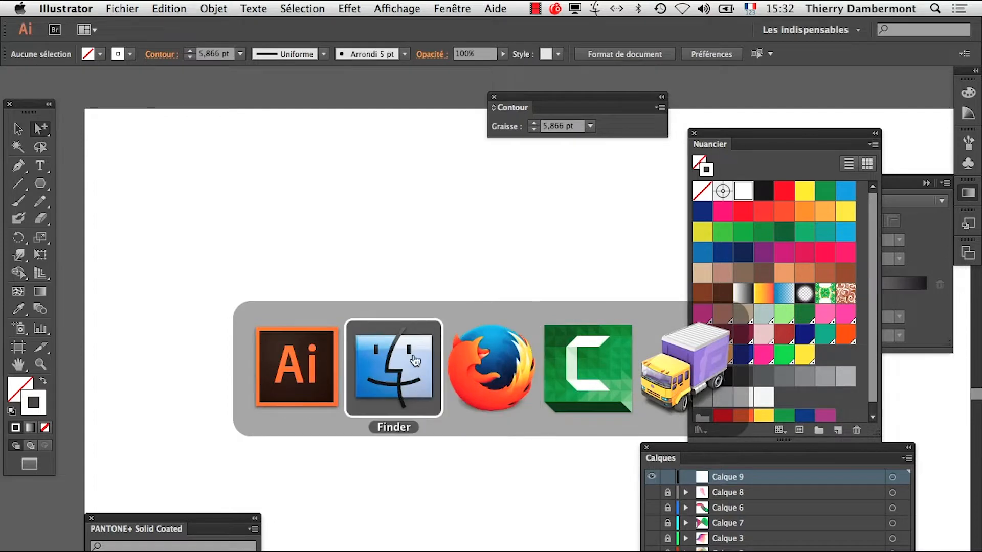
pyautogui.rightClick(627, 227)
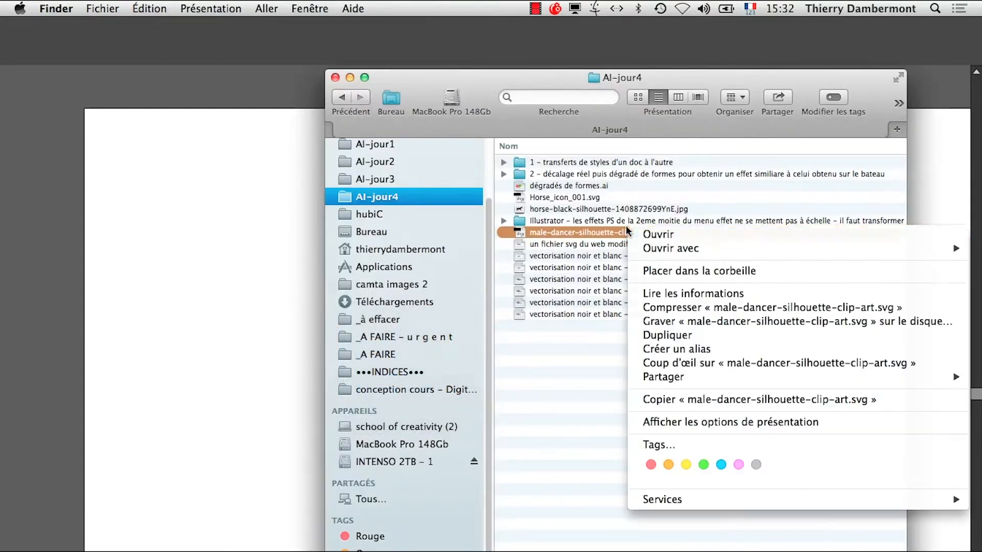
pyautogui.click(665, 271)
# Step: Switch to Firefox, show the dancer silhouette as a standalone image and save it as boy_silhuette_1.png in the AI-jour4 folder
pyautogui.press('super+Tab')
pyautogui.press('super+Tab')
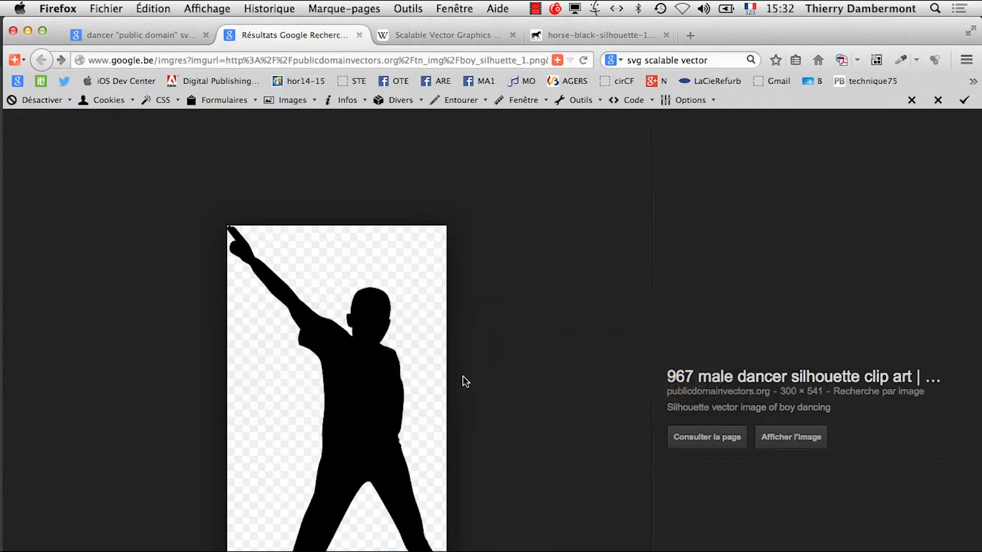
pyautogui.click(780, 437)
pyautogui.rightClick(452, 349)
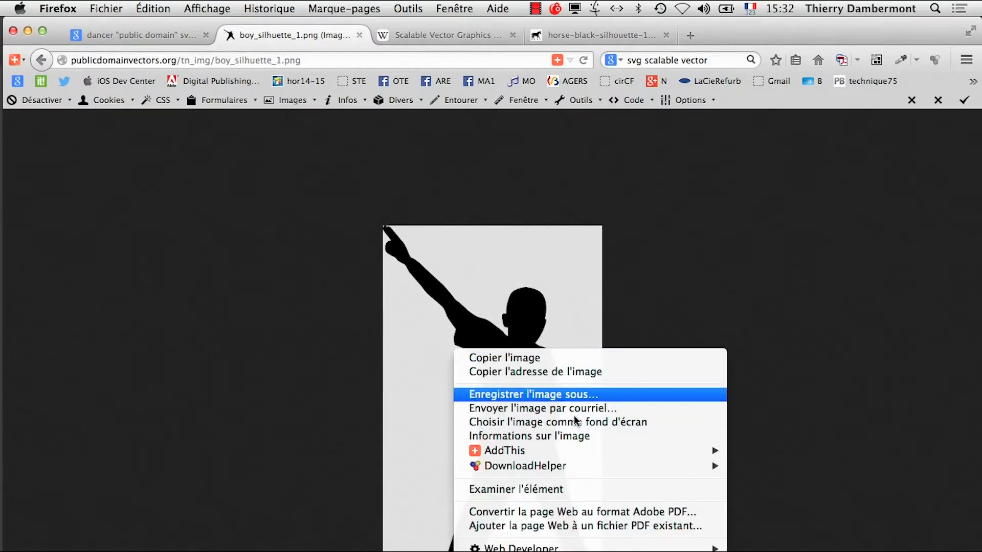
pyautogui.click(574, 395)
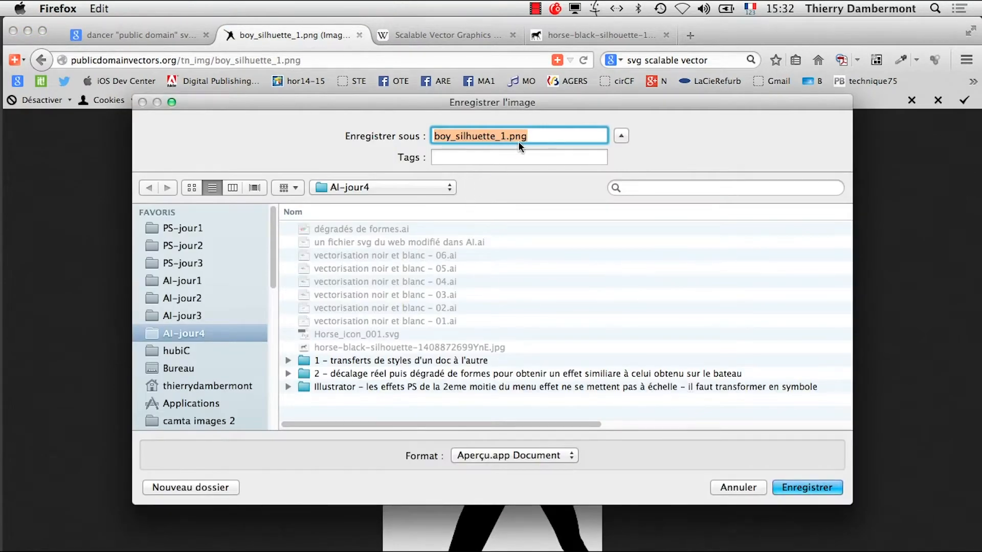
pyautogui.click(801, 487)
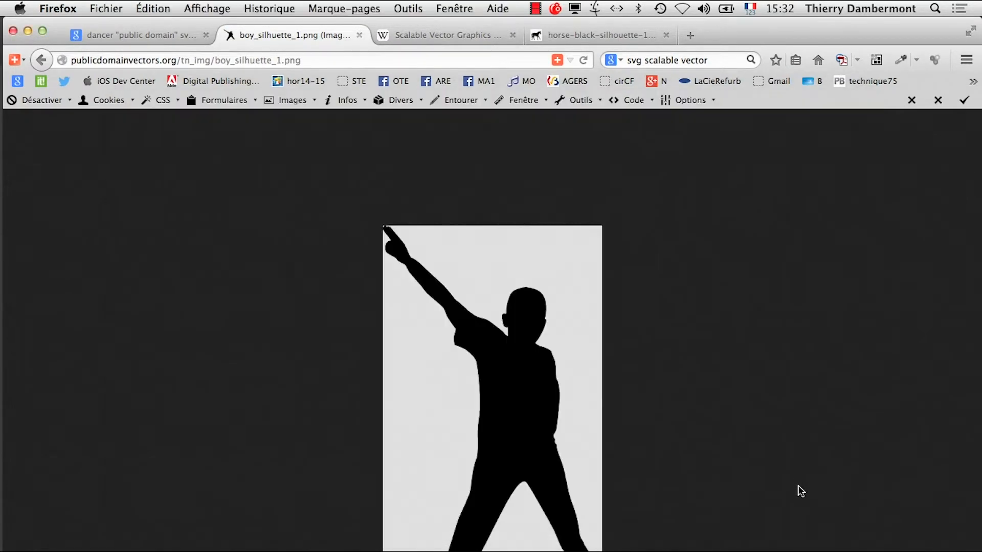
# Step: Switch to Illustrator, import boy_silhuette_1.png from the AI-jour4 folder and place it at a tall size in the upper-left area of the artboard
pyautogui.press('super+Tab')
pyautogui.press('super+Tab')
pyautogui.press('super+Tab')
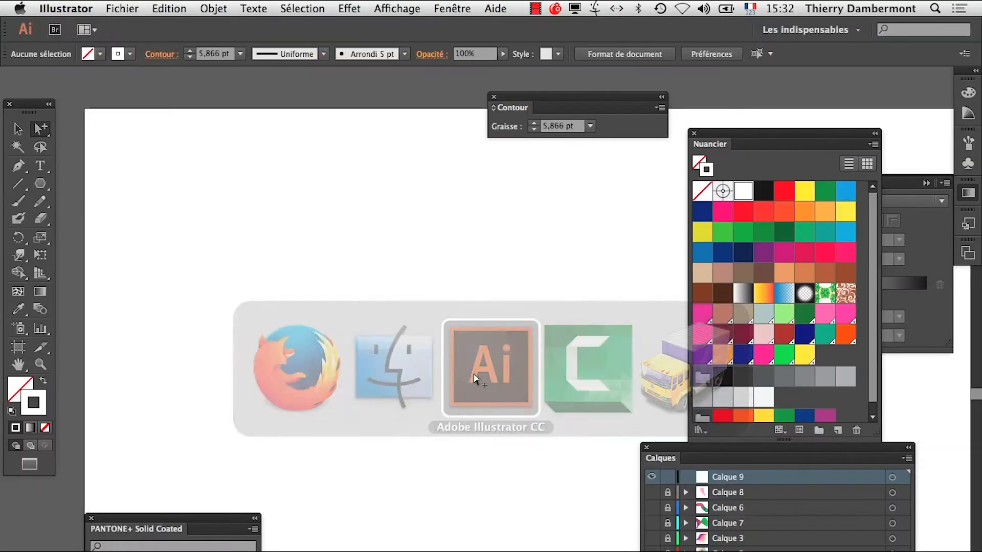
pyautogui.click(123, 8)
pyautogui.click(188, 224)
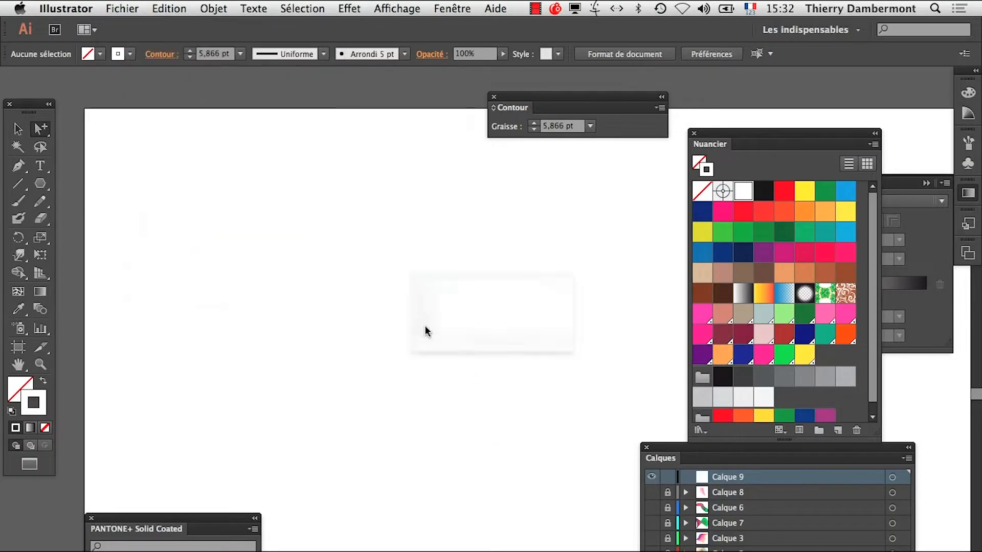
pyautogui.click(286, 154)
pyautogui.click(928, 526)
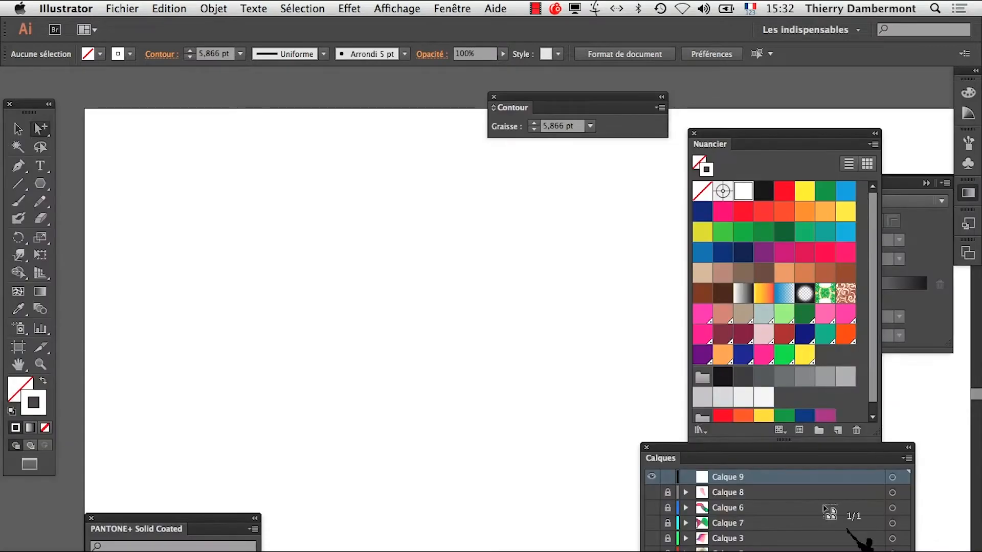
pyautogui.moveTo(190, 199); pyautogui.dragTo(390, 550)
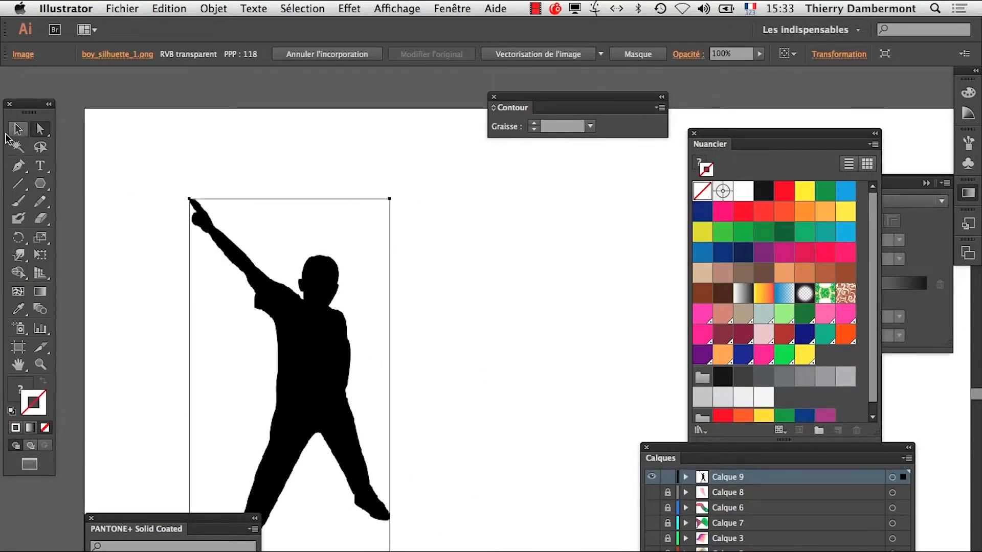
# Step: Deselect the placed silhouette and show the transparency grid behind the artwork
pyautogui.click(91, 201)
pyautogui.hscroll(-3, 287, 327)
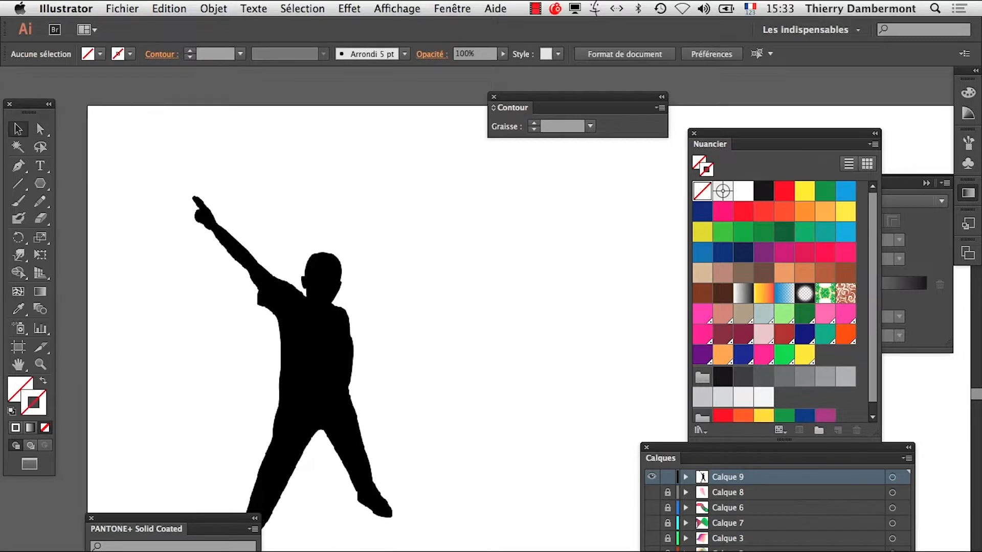
pyautogui.click(395, 8)
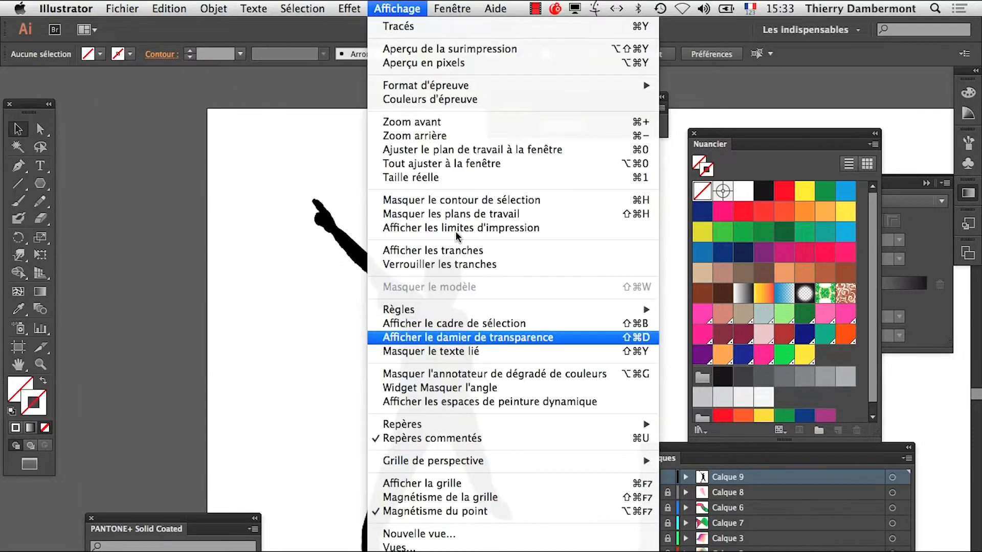
pyautogui.click(468, 338)
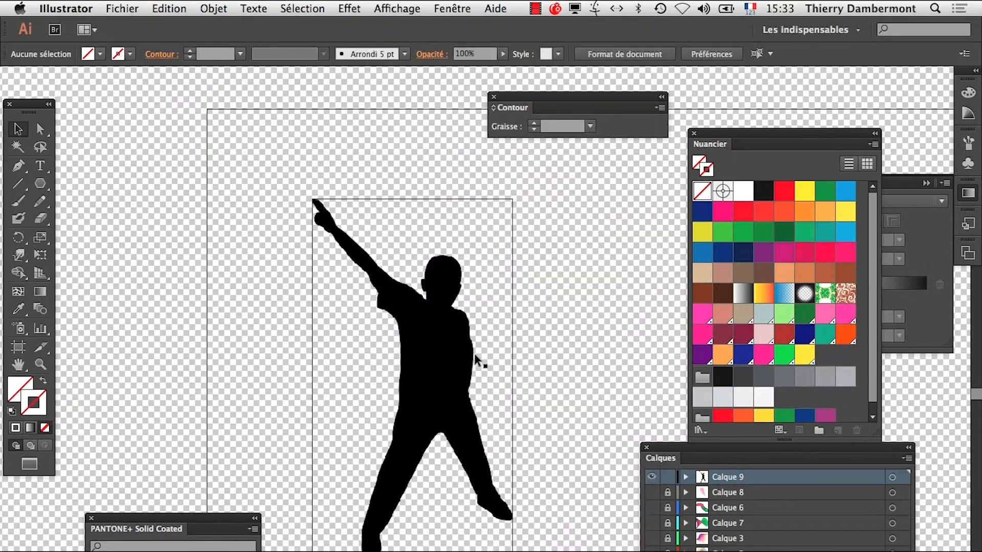
pyautogui.click(415, 336)
pyautogui.keyDown('alt'); pyautogui.click(458, 387); pyautogui.keyUp('alt')
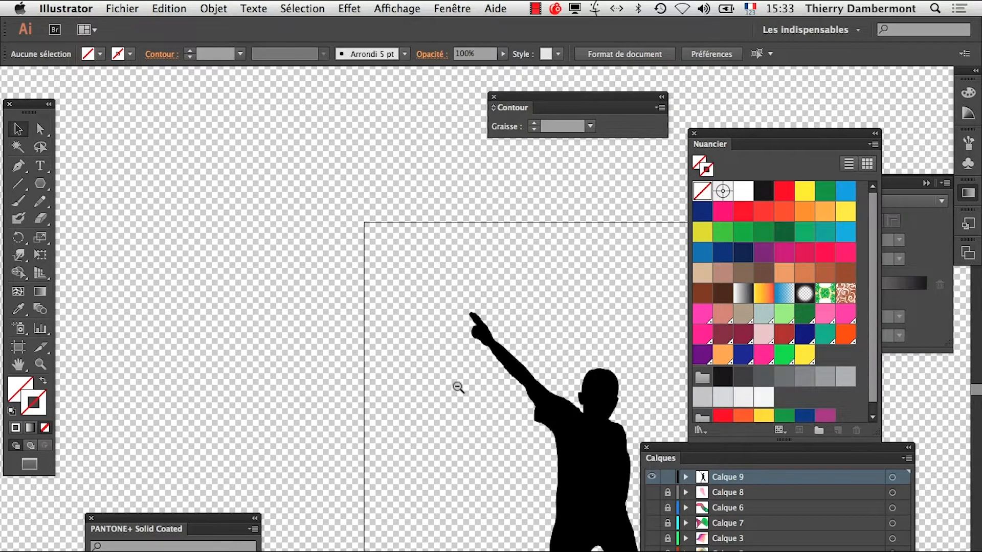
pyautogui.moveTo(562, 418); pyautogui.dragTo(384, 276)
pyautogui.click(381, 7)
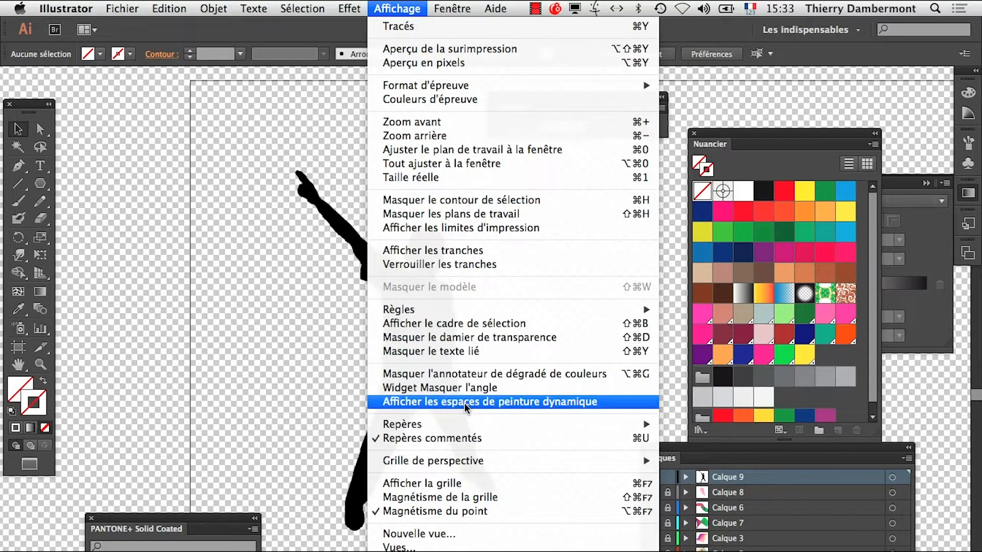
pyautogui.click(331, 374)
pyautogui.press('space')
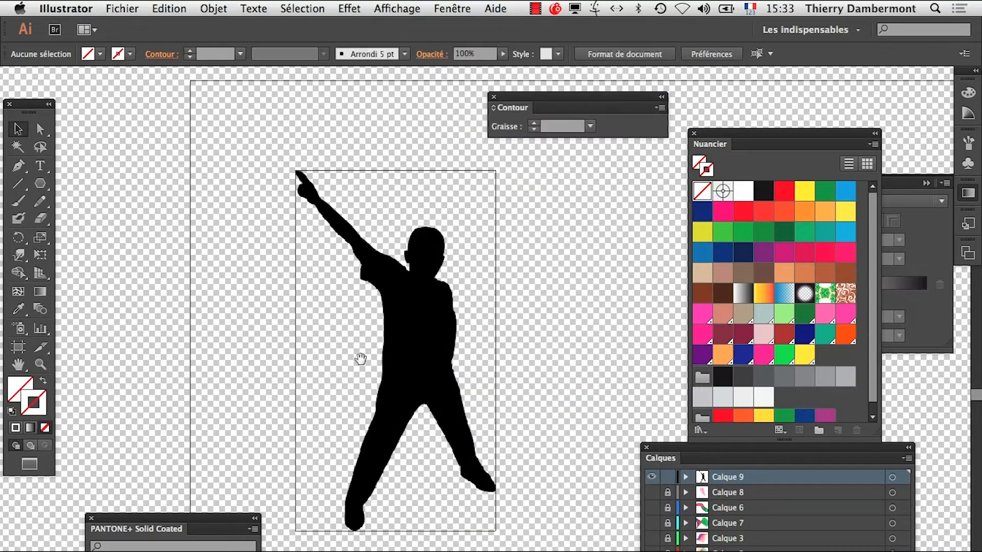
pyautogui.moveTo(359, 360); pyautogui.dragTo(203, 347)
pyautogui.click(182, 517)
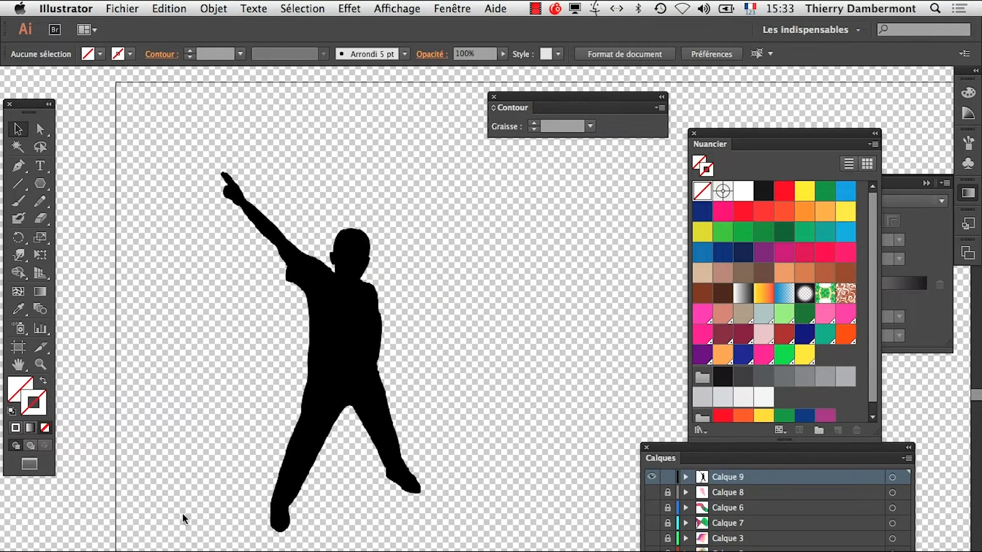
# Step: Trace the placed dancer image with Image Trace in black and white, preview enabled and white ignored, and close the tracing settings
pyautogui.click(317, 320)
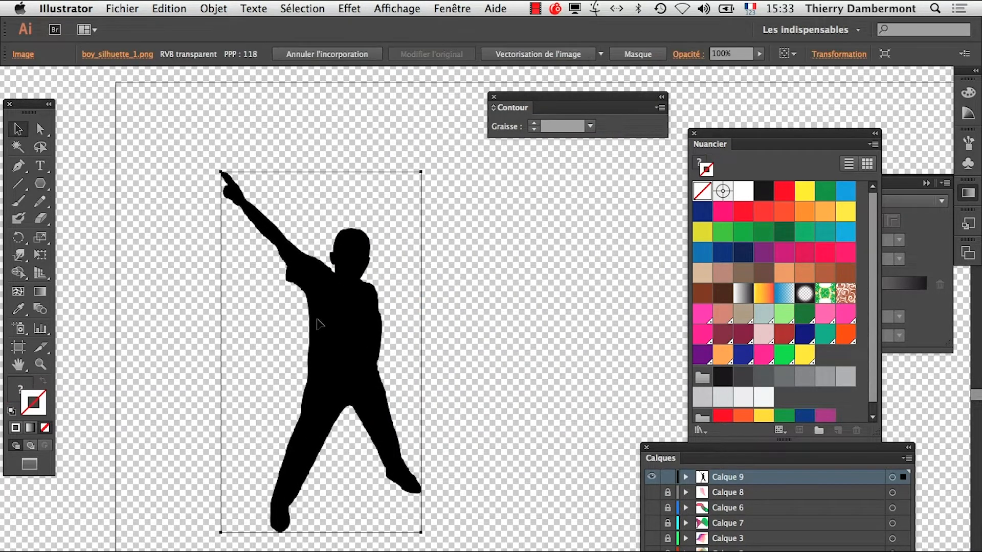
pyautogui.click(453, 8)
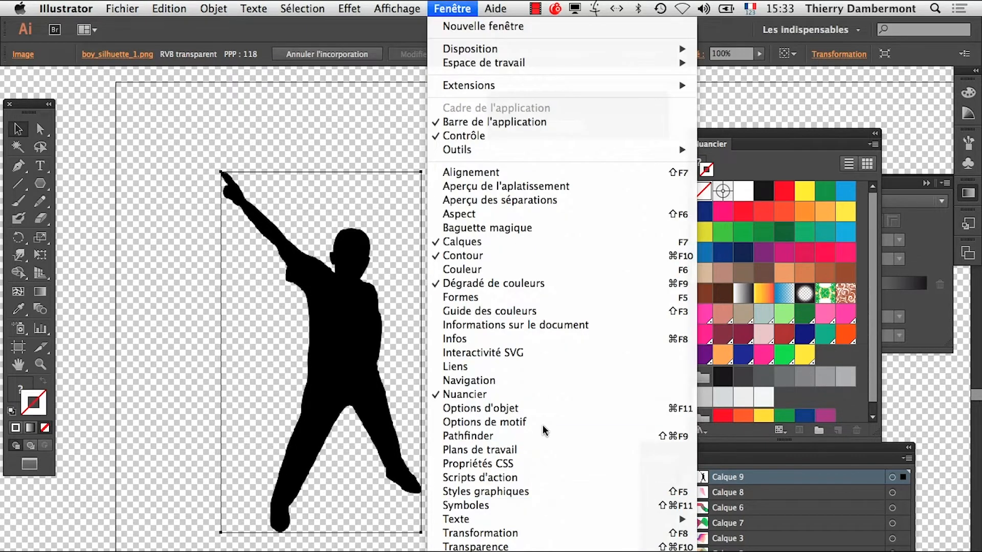
pyautogui.click(542, 546)
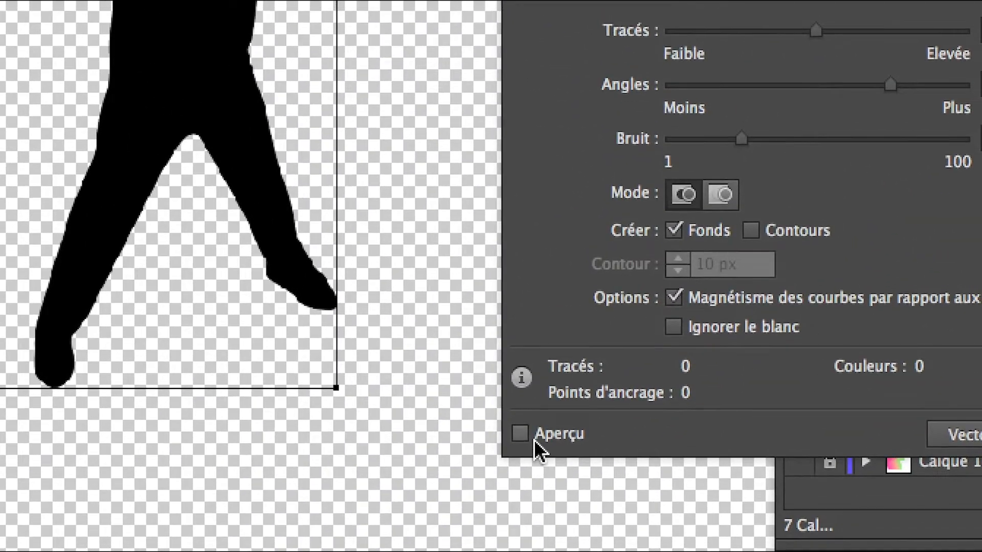
pyautogui.click(534, 440)
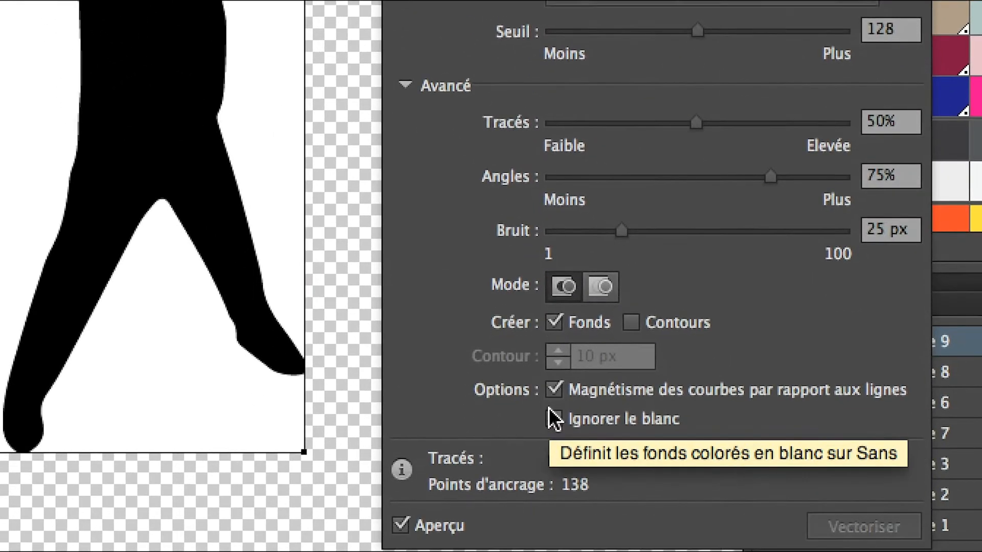
pyautogui.click(561, 504)
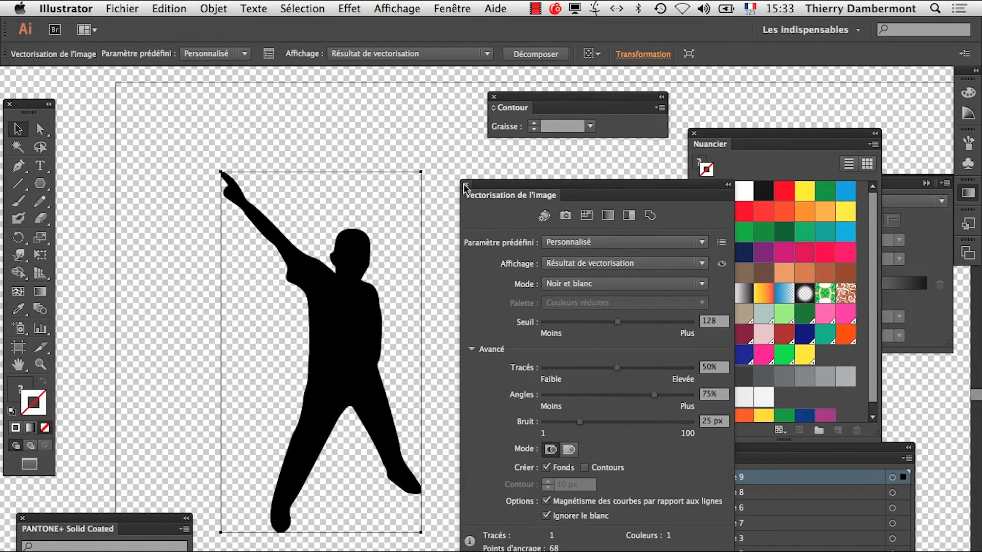
pyautogui.click(465, 185)
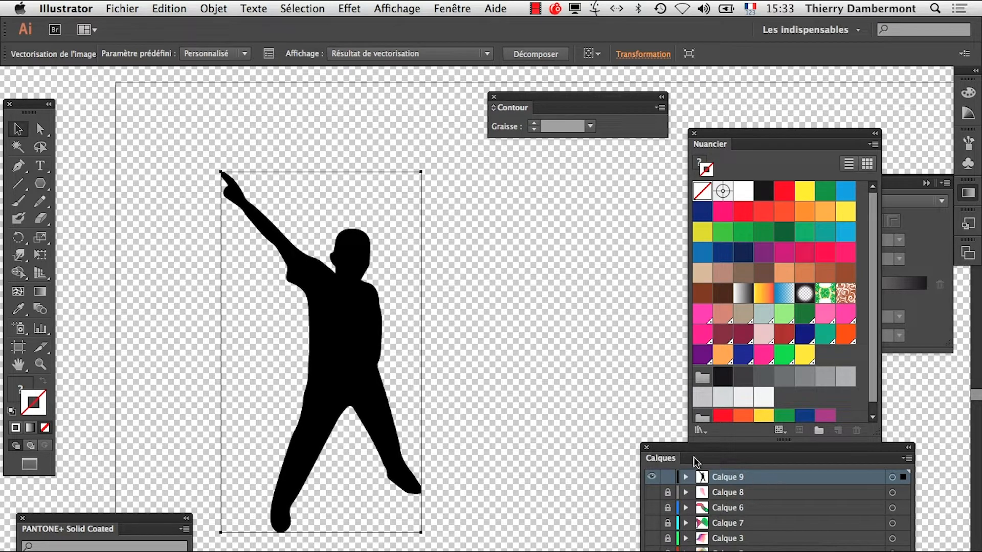
# Step: Expand the dancer's image tracing into editable vector paths and deselect the result
pyautogui.moveTo(695, 460); pyautogui.dragTo(504, 301)
pyautogui.moveTo(719, 455); pyautogui.dragTo(741, 522)
pyautogui.click(213, 9)
pyautogui.moveTo(279, 366)
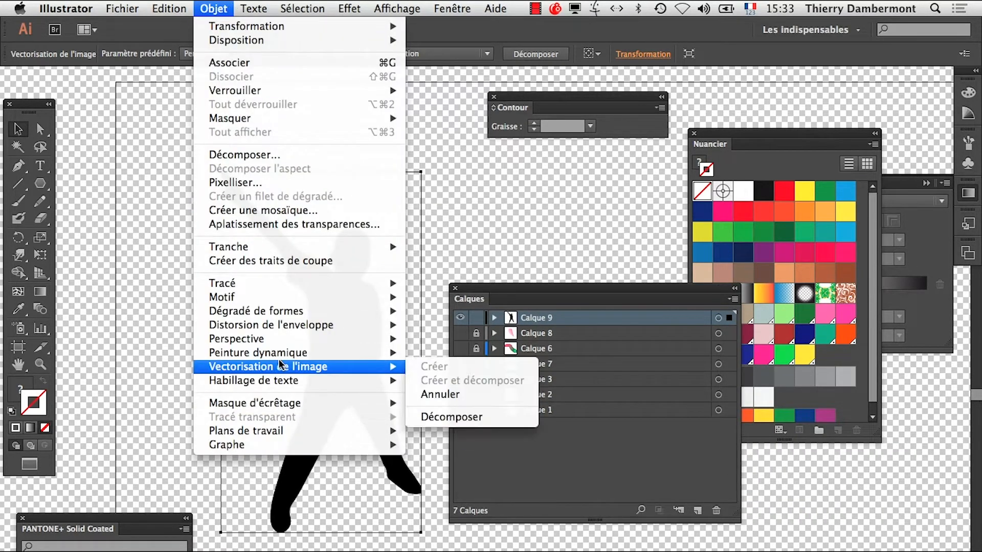
pyautogui.click(475, 415)
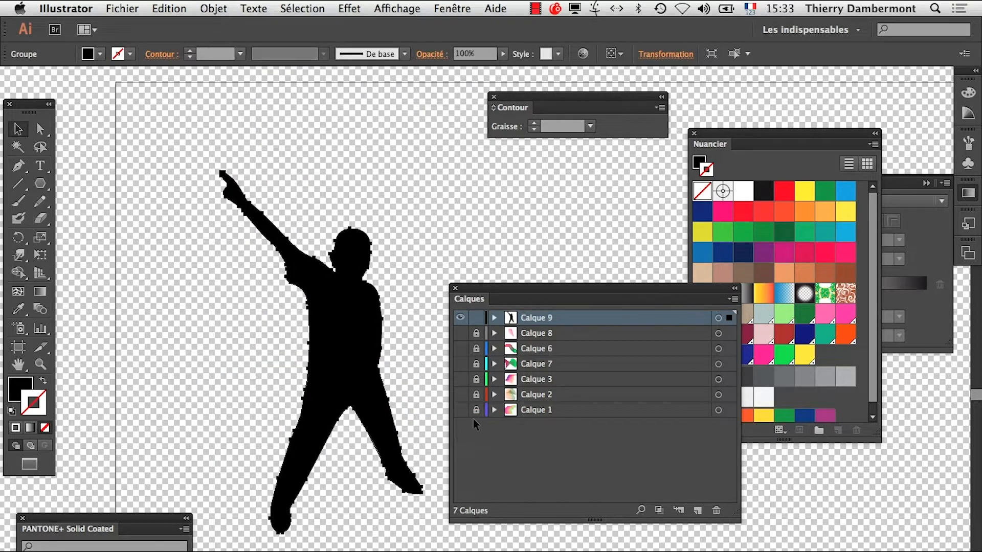
pyautogui.press('super+shift+a')
pyautogui.moveTo(512, 298); pyautogui.dragTo(623, 303)
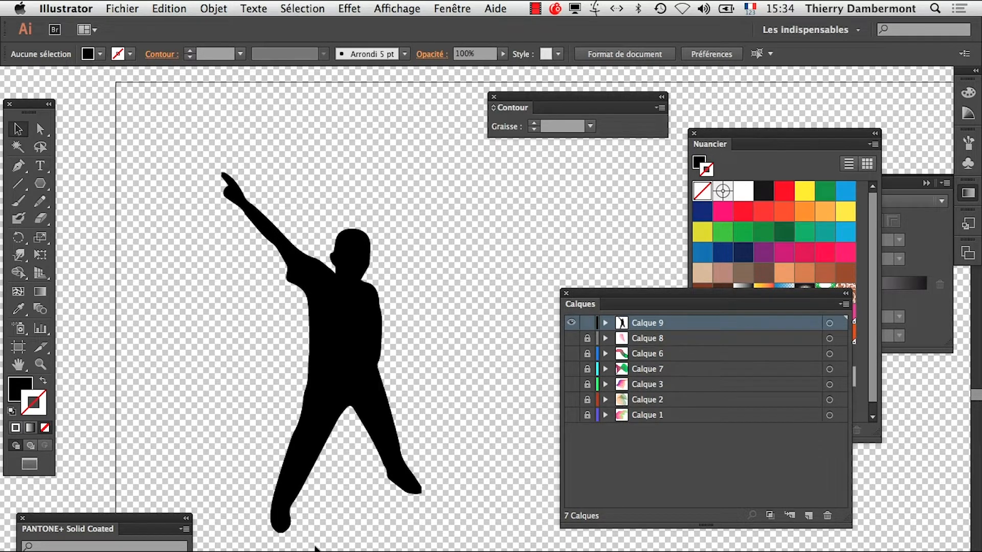
# Step: Hide the transparency grid behind the artwork and leave the dancer group deselected
pyautogui.click(356, 290)
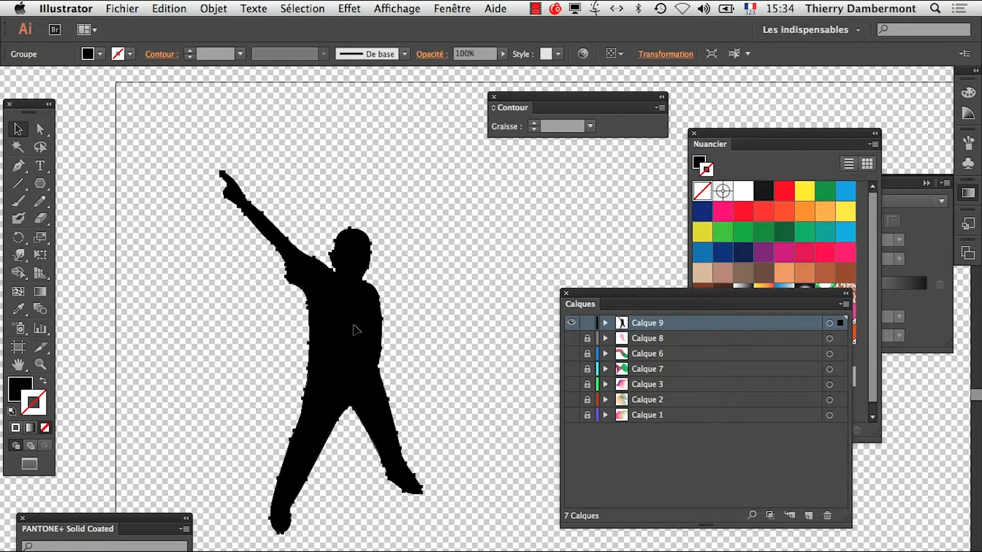
pyautogui.keyDown('alt'); pyautogui.keyDown('super'); pyautogui.click(342, 386); pyautogui.keyUp('super'); pyautogui.keyUp('alt')
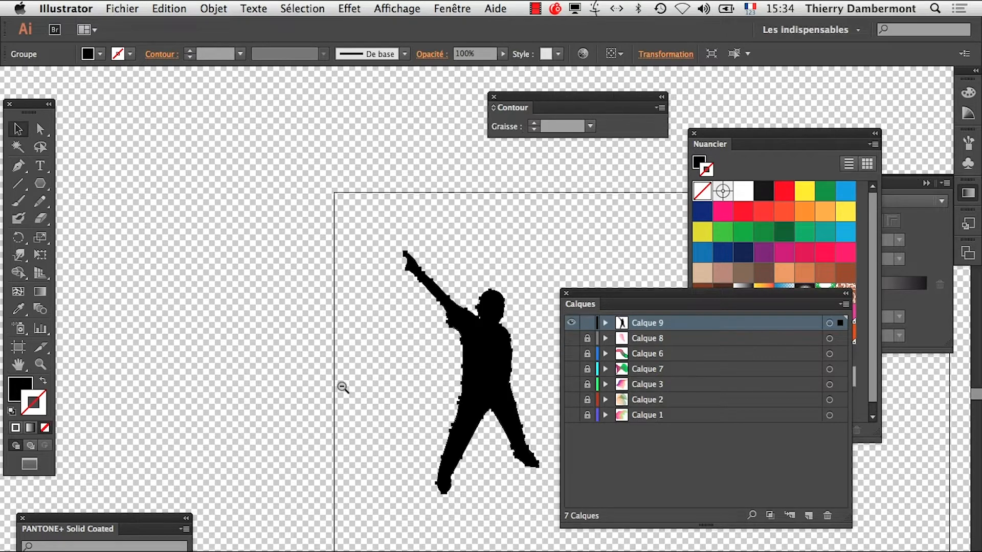
pyautogui.keyDown('alt'); pyautogui.keyDown('super'); pyautogui.click(340, 386); pyautogui.keyUp('super'); pyautogui.keyUp('alt')
pyautogui.moveTo(368, 434); pyautogui.dragTo(272, 474)
pyautogui.click(381, 6)
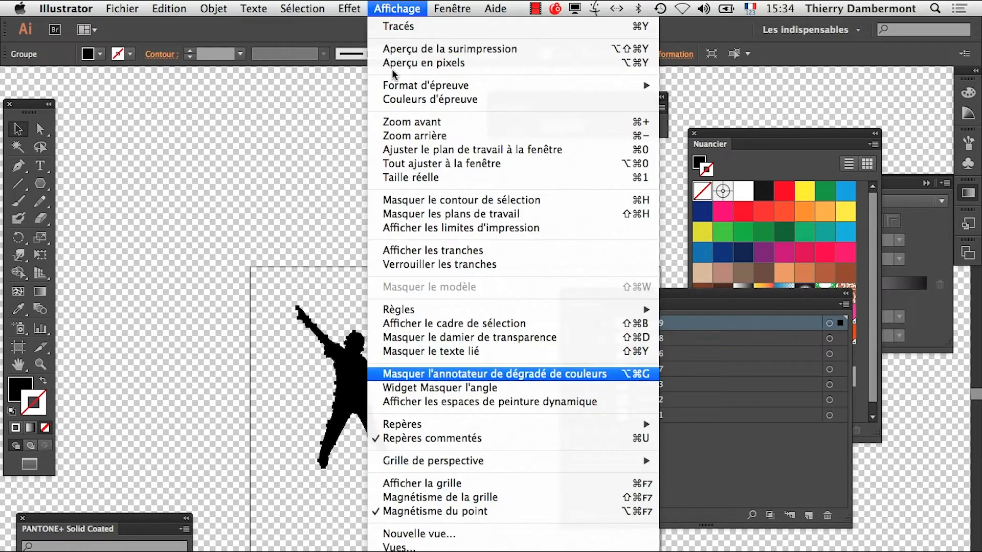
pyautogui.click(467, 339)
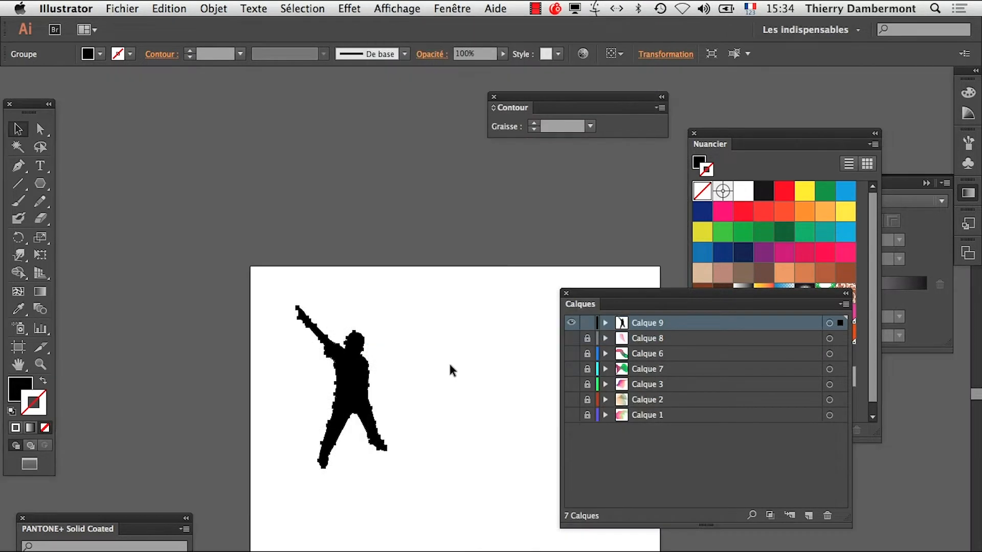
pyautogui.click(143, 220)
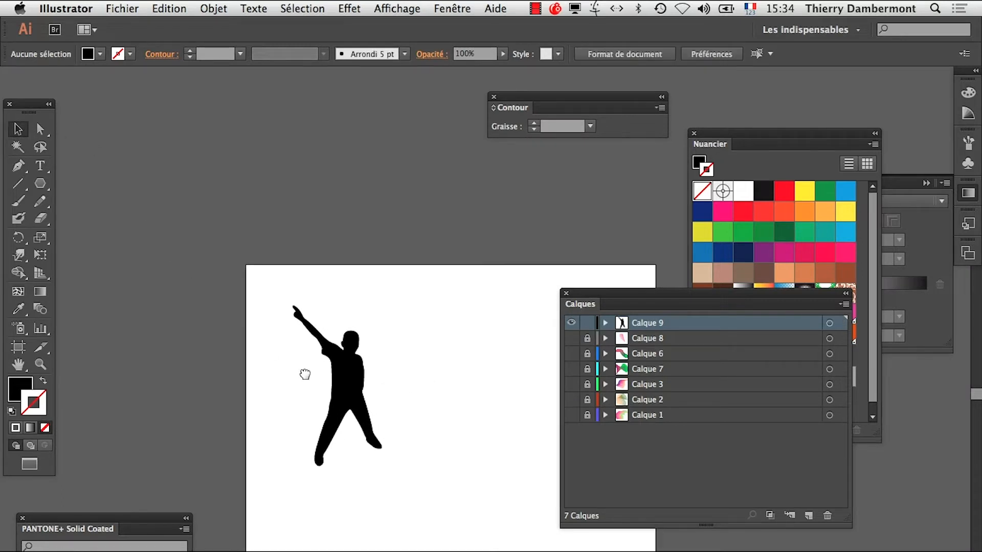
pyautogui.moveTo(302, 372); pyautogui.dragTo(203, 312)
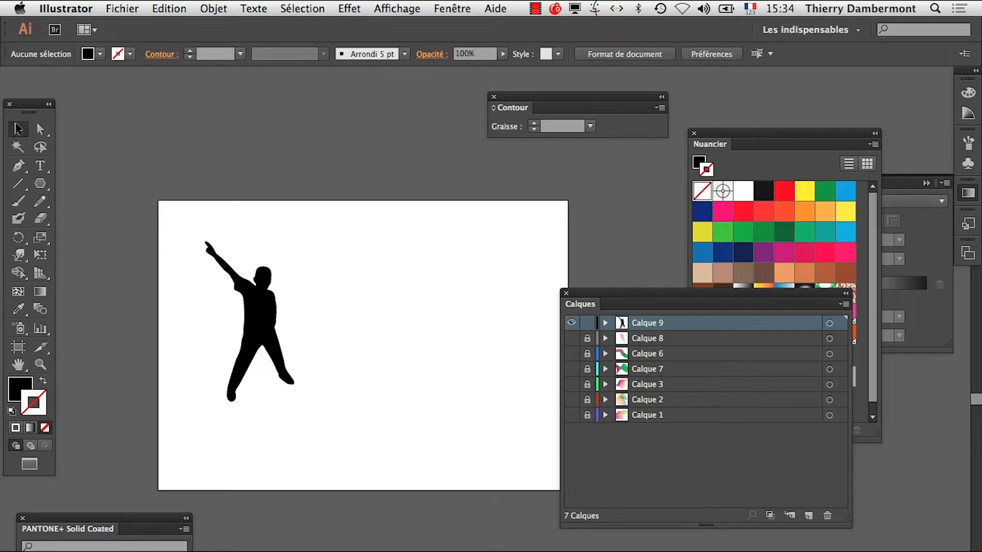
# Step: Move the dancer toward the middle of the artboard and give it a red 1 pt stroke
pyautogui.click(262, 328)
pyautogui.moveTo(262, 327); pyautogui.dragTo(348, 361)
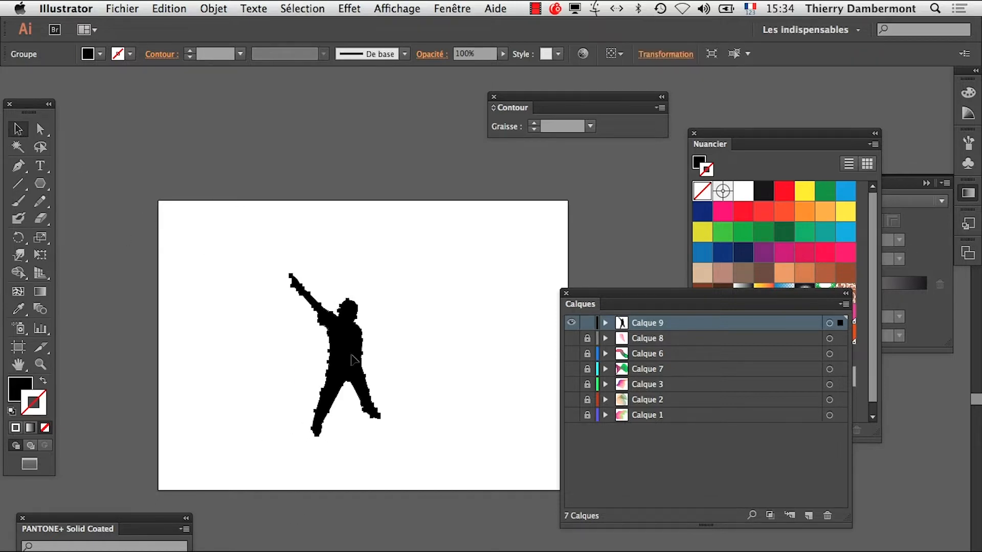
pyautogui.click(423, 377)
pyautogui.click(744, 218)
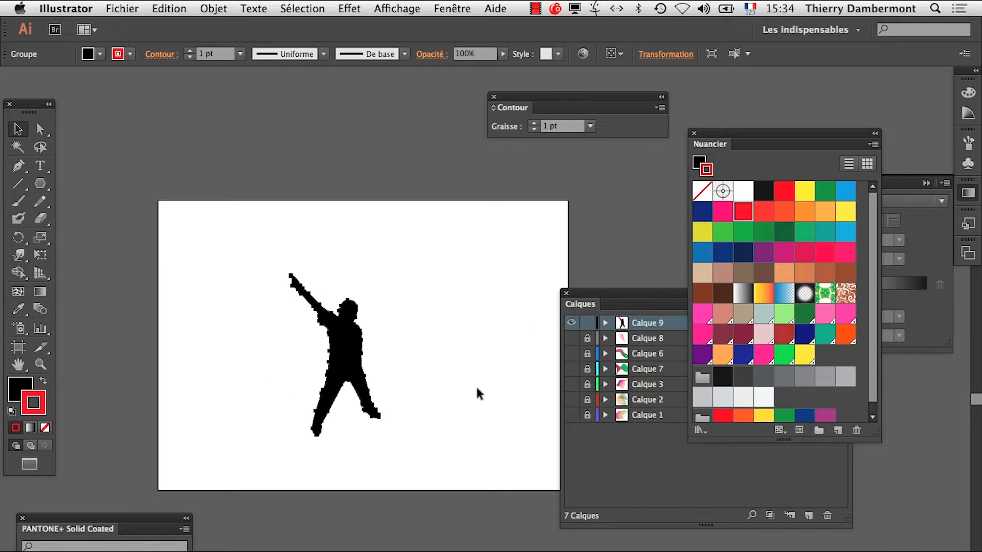
pyautogui.scroll(7, 375, 379)
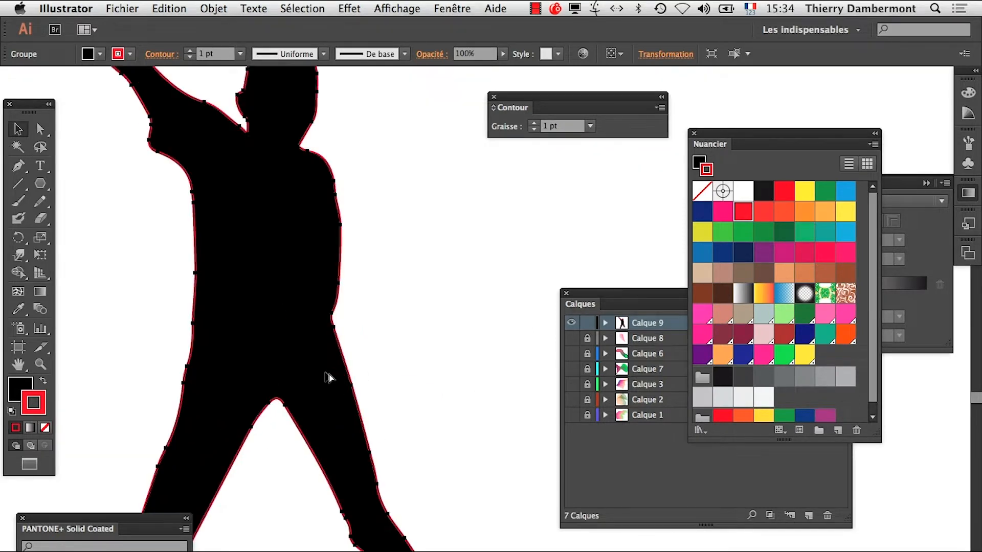
pyautogui.scroll(-7, 328, 377)
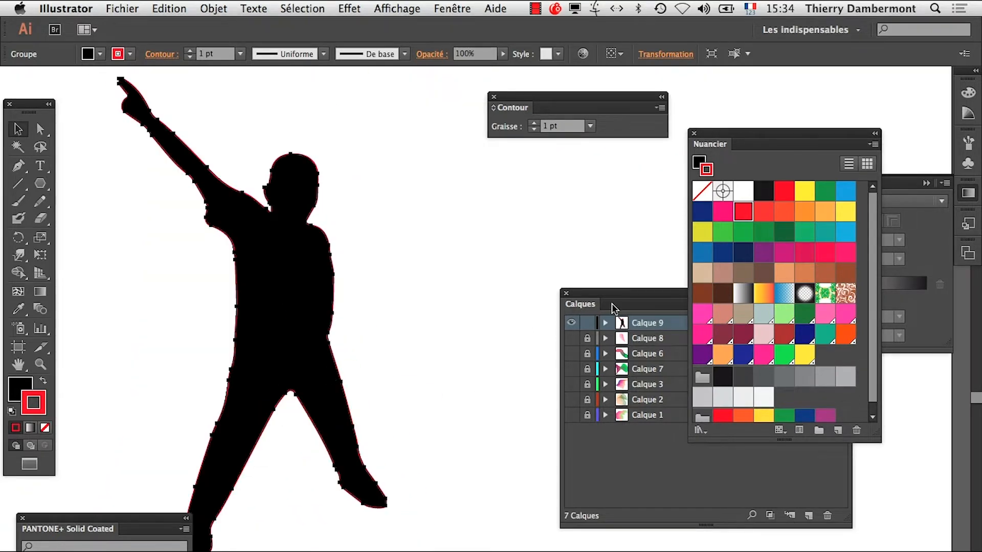
# Step: Show the Appearance settings of the dancer and place them beside the silhouette
pyautogui.moveTo(614, 309); pyautogui.dragTo(569, 410)
pyautogui.click(452, 8)
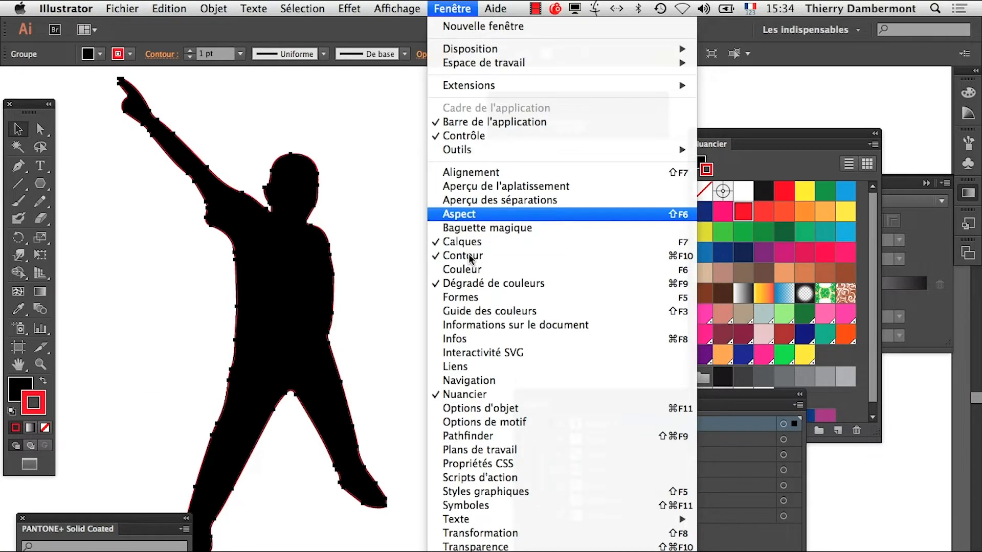
pyautogui.click(475, 215)
pyautogui.moveTo(536, 128); pyautogui.dragTo(436, 238)
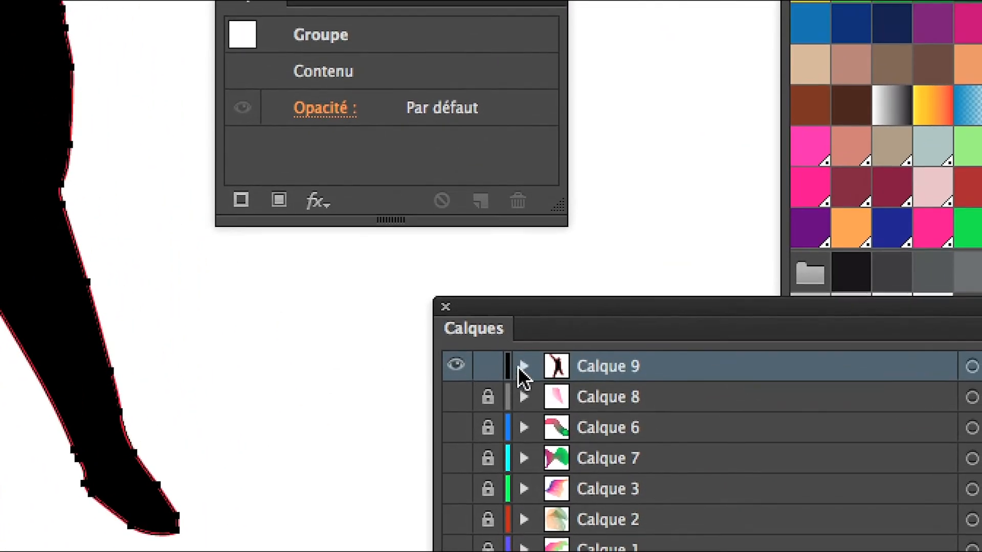
# Step: Expand Calque 9 and its group, target the dancer's path and enlarge its appearance list
pyautogui.click(520, 367)
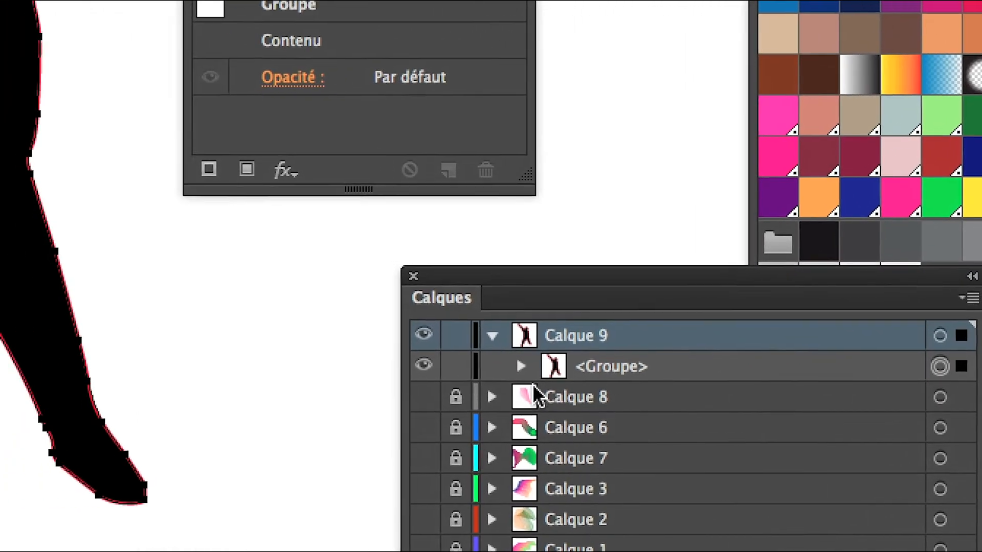
pyautogui.click(310, 373)
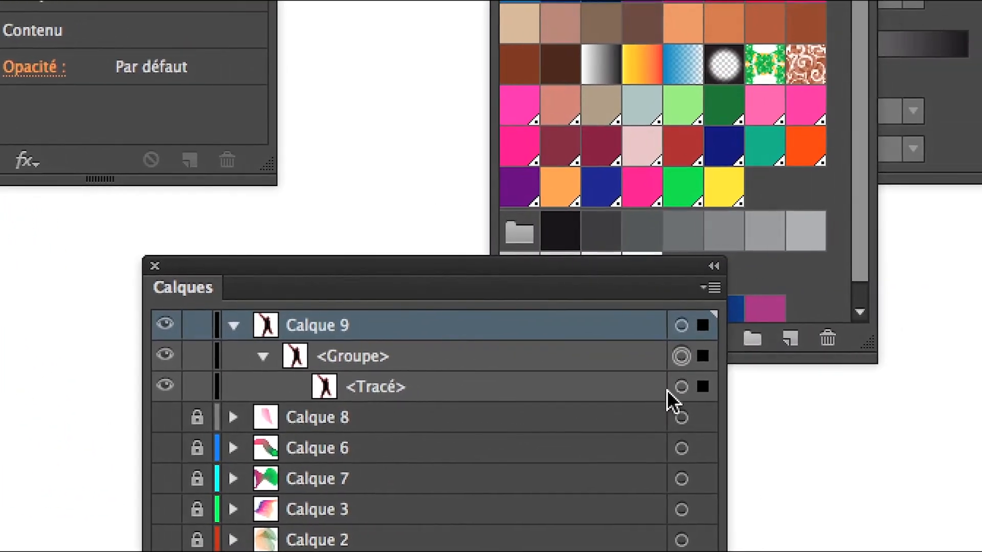
pyautogui.click(877, 398)
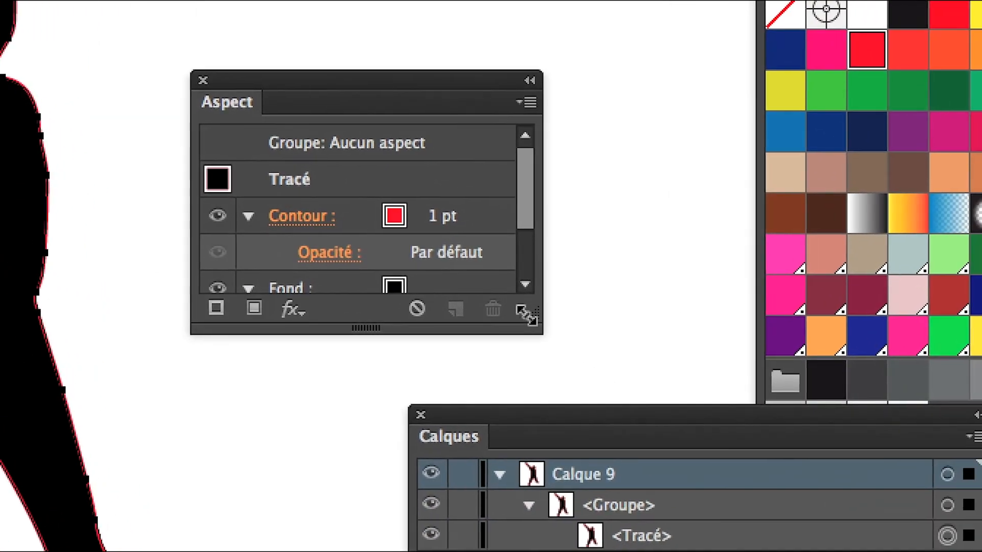
pyautogui.moveTo(631, 364); pyautogui.dragTo(631, 551)
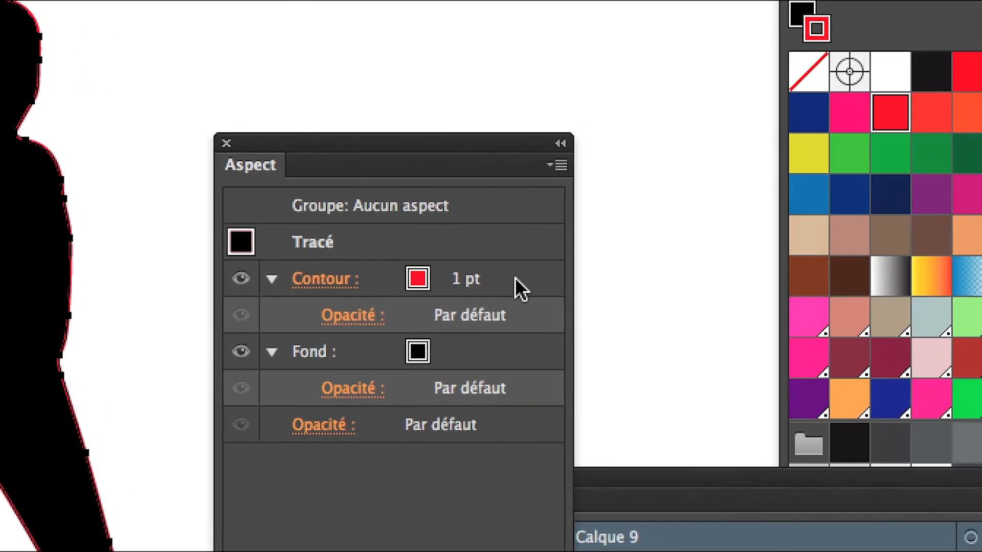
# Step: Apply an Offset Path effect of 3,5278 mm to the path's red stroke, with mitre joins, limit 4 and preview enabled
pyautogui.click(640, 279)
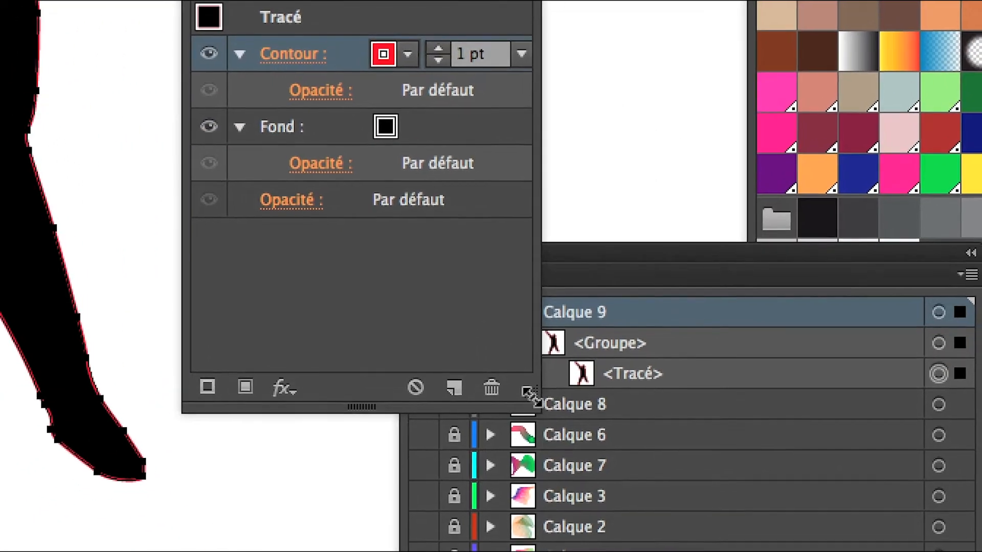
pyautogui.moveTo(541, 414); pyautogui.dragTo(853, 314)
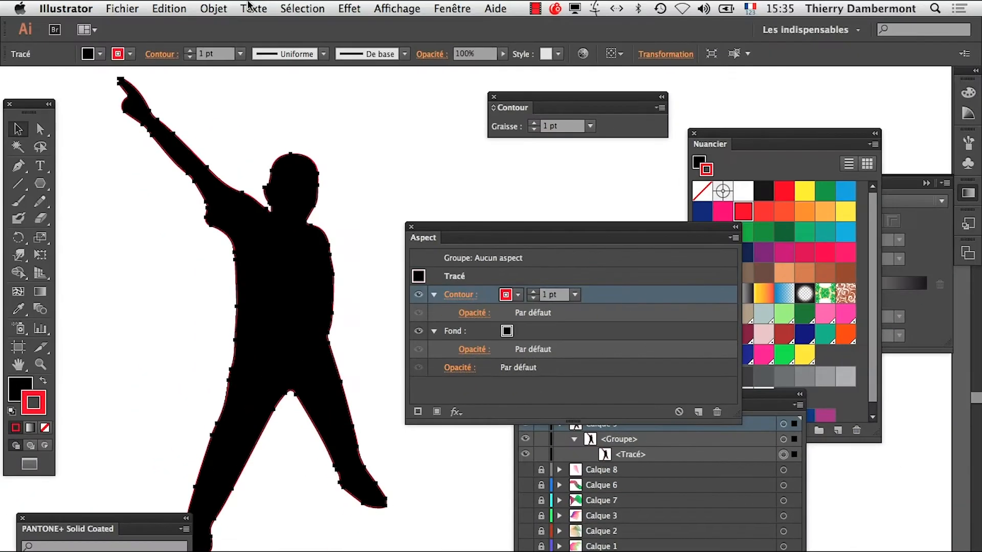
pyautogui.click(350, 8)
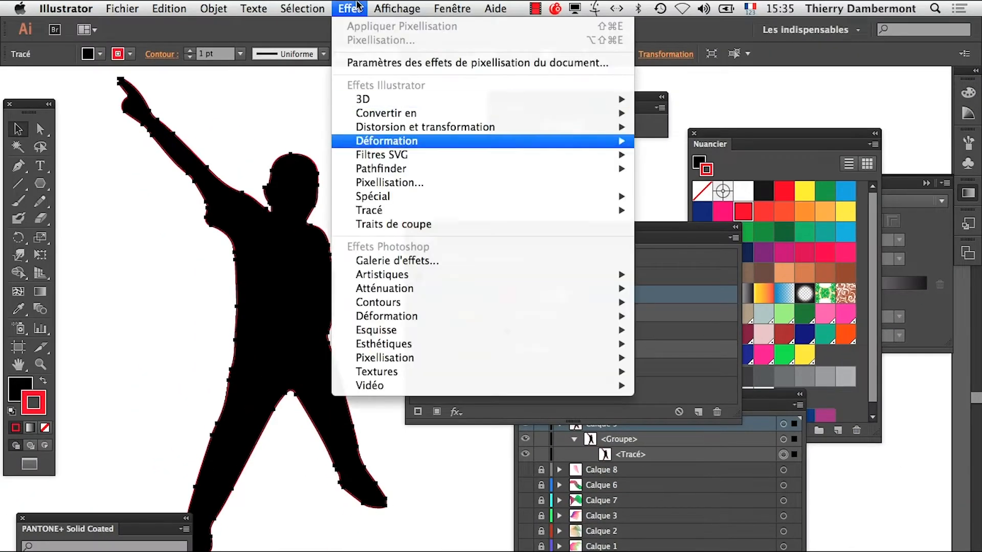
pyautogui.moveTo(391, 214)
pyautogui.click(671, 210)
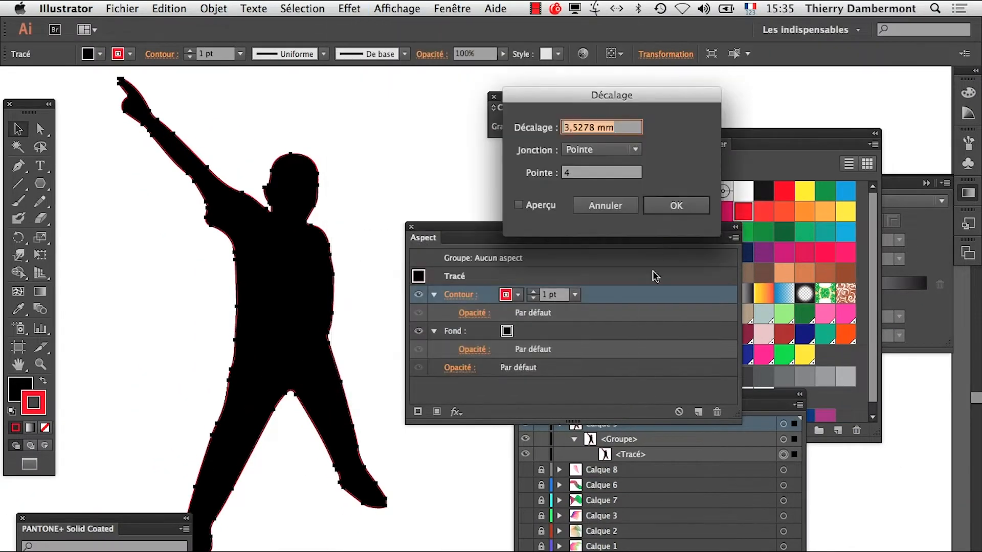
pyautogui.click(528, 205)
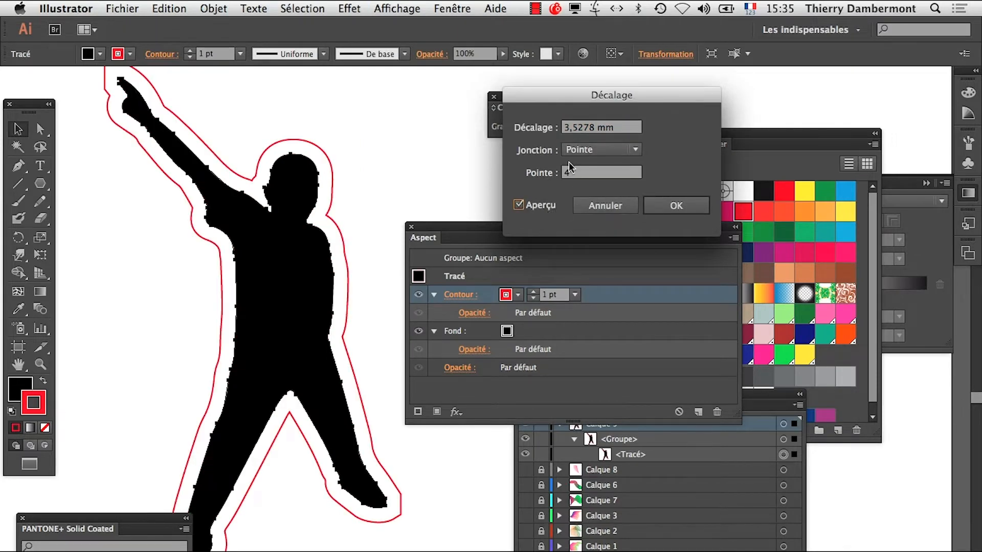
pyautogui.press('Return')
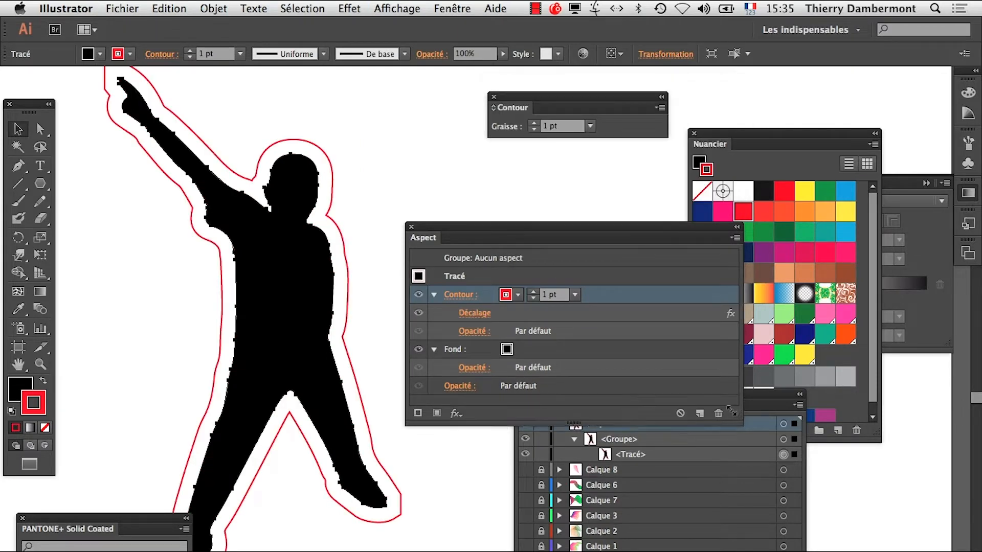
# Step: Duplicate the offset red stroke and set the upper copy's offset to 200 mm
pyautogui.moveTo(737, 419); pyautogui.dragTo(762, 546)
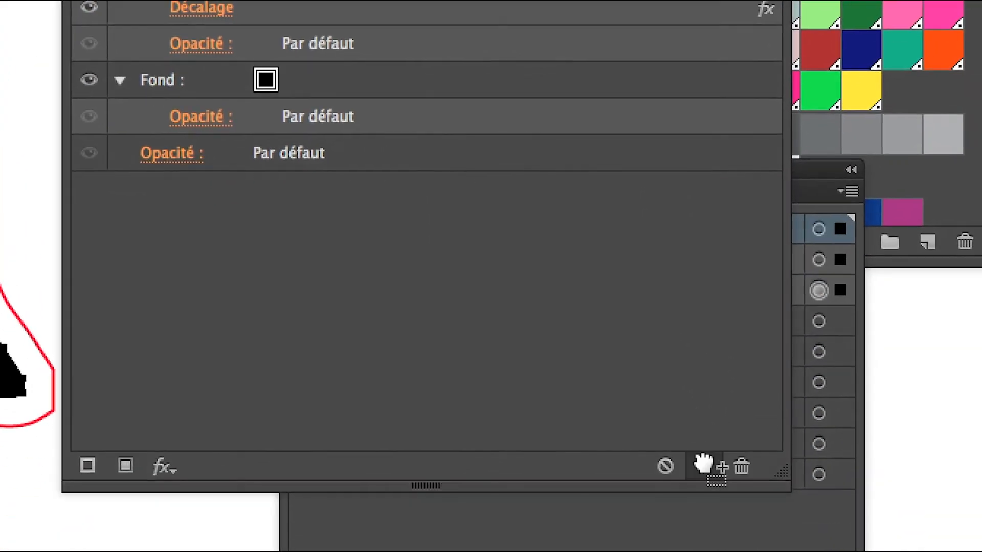
pyautogui.click(703, 466)
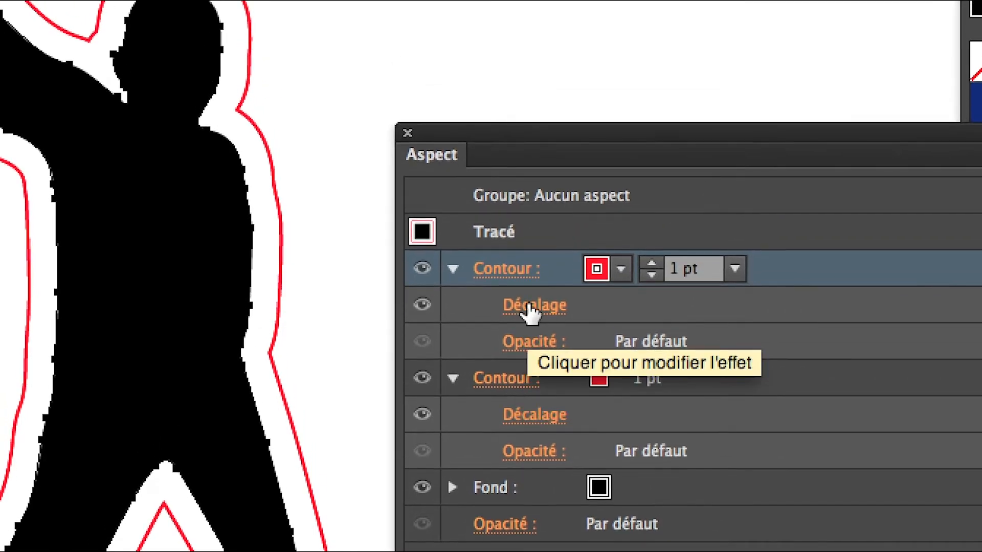
pyautogui.click(530, 235)
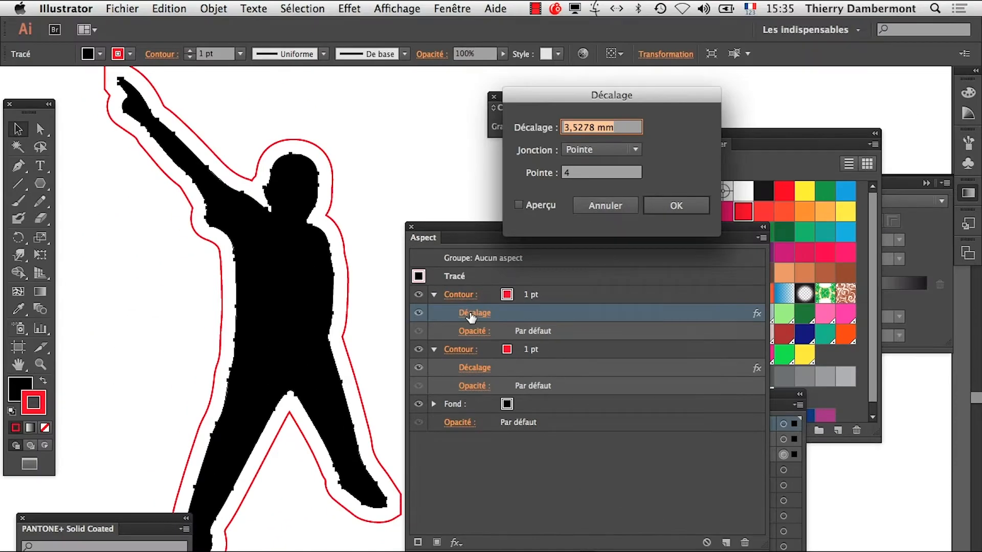
pyautogui.press('BackSpace')
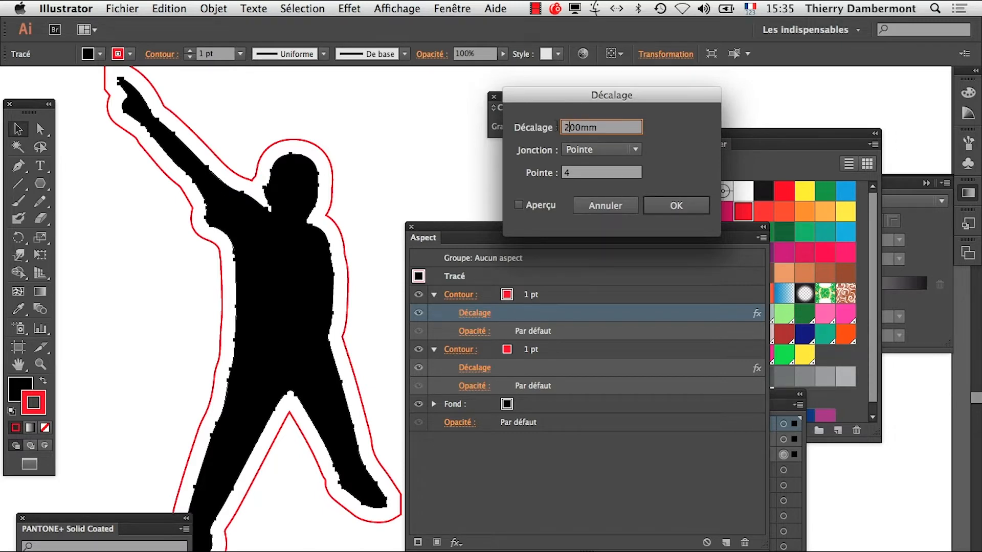
pyautogui.click(678, 206)
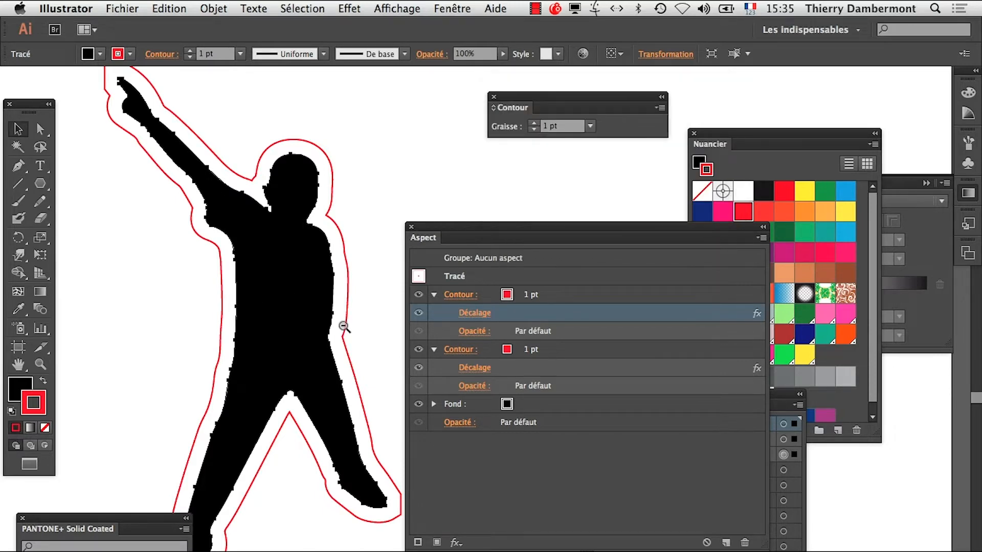
# Step: Hide the floating panels and examine the extent of the outer offset outline around the whole artboard
pyautogui.keyDown('alt'); pyautogui.keyDown('super'); pyautogui.click(344, 326); pyautogui.keyUp('super'); pyautogui.keyUp('alt')
pyautogui.keyDown('alt'); pyautogui.keyDown('super'); pyautogui.click(343, 327); pyautogui.keyUp('super'); pyautogui.keyUp('alt')
pyautogui.moveTo(358, 363); pyautogui.dragTo(175, 323)
pyautogui.keyDown('alt'); pyautogui.keyDown('super'); pyautogui.click(315, 357); pyautogui.keyUp('super'); pyautogui.keyUp('alt')
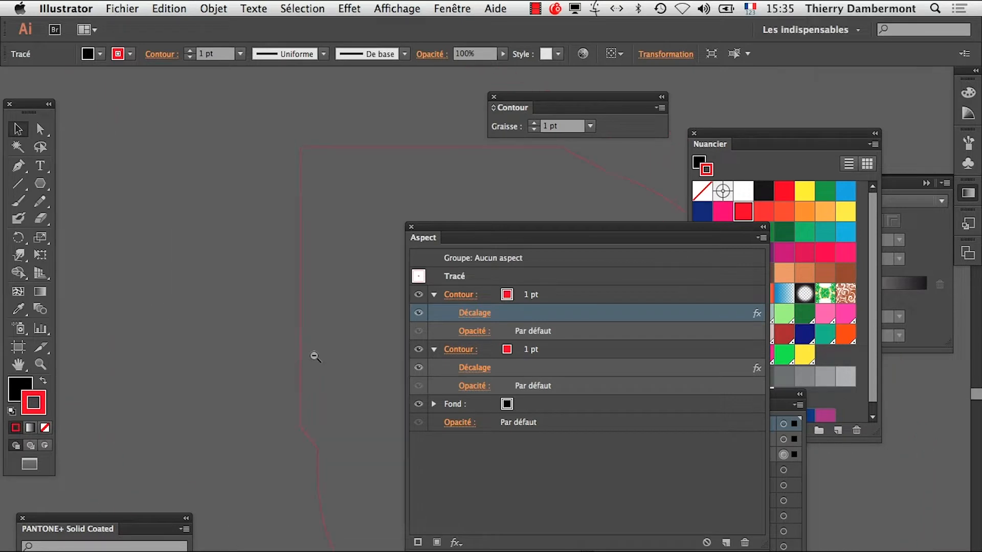
pyautogui.moveTo(340, 395); pyautogui.dragTo(180, 357)
pyautogui.keyDown('alt'); pyautogui.keyDown('super'); pyautogui.click(332, 387); pyautogui.keyUp('super'); pyautogui.keyUp('alt')
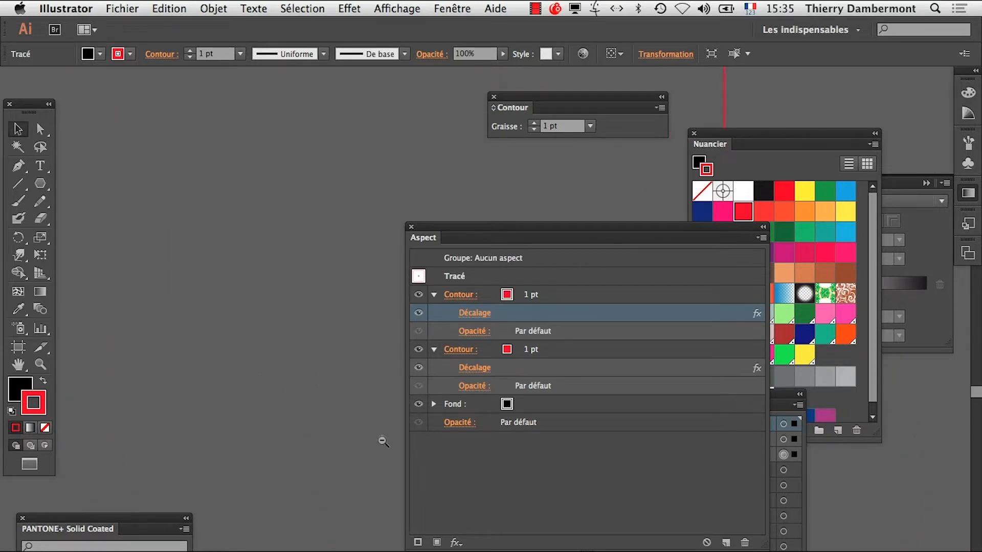
pyautogui.doubleClick(18, 365)
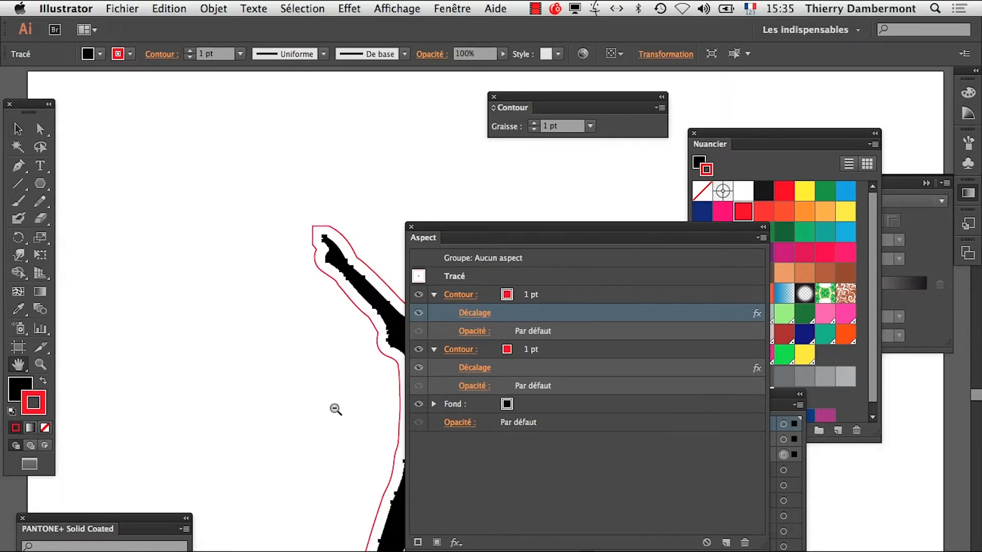
pyautogui.keyDown('alt'); pyautogui.keyDown('super'); pyautogui.click(335, 409); pyautogui.keyUp('super'); pyautogui.keyUp('alt')
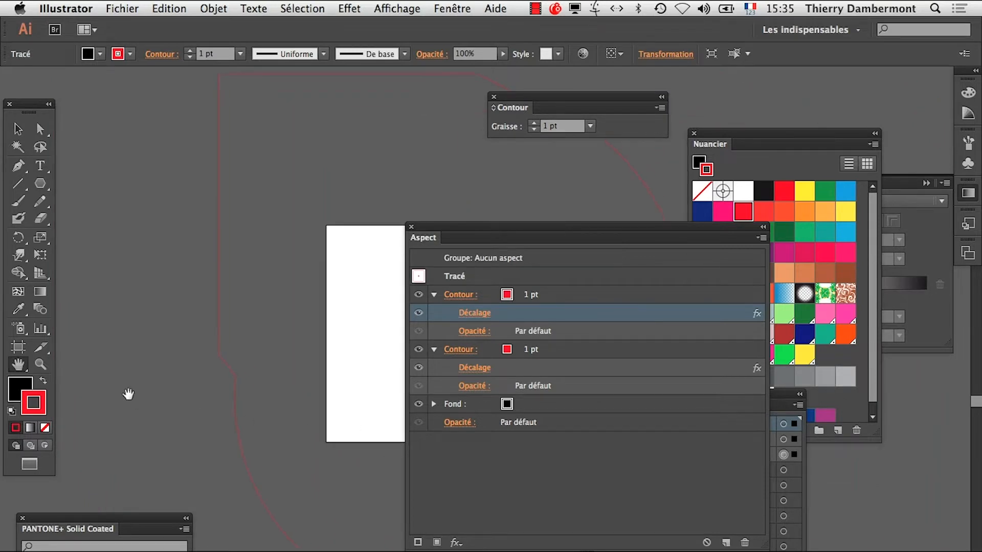
pyautogui.press('Tab')
pyautogui.keyDown('alt'); pyautogui.keyDown('super'); pyautogui.click(611, 426); pyautogui.keyUp('super'); pyautogui.keyUp('alt')
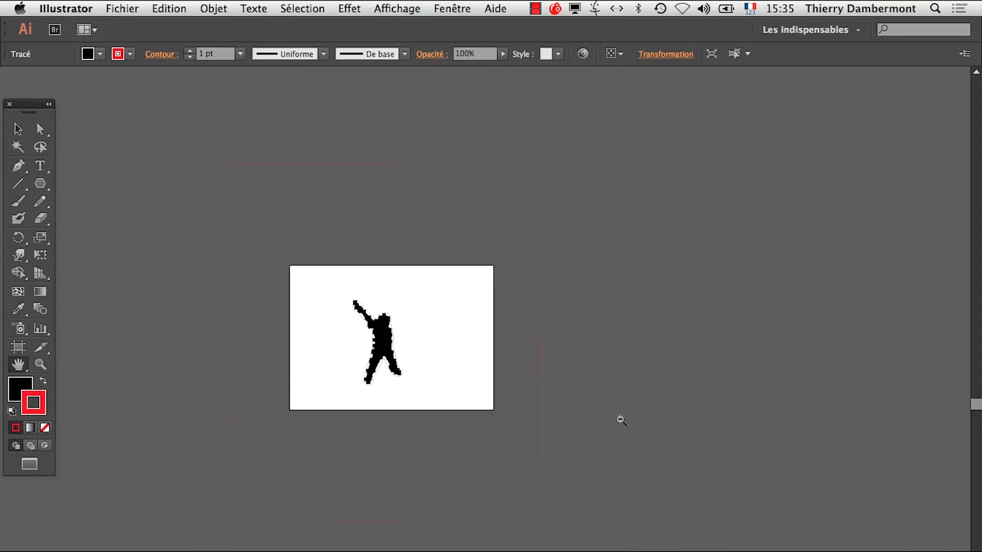
# Step: Recolour the dancer's upper offset stroke orange and check the outer outline without the panels
pyautogui.press('Tab')
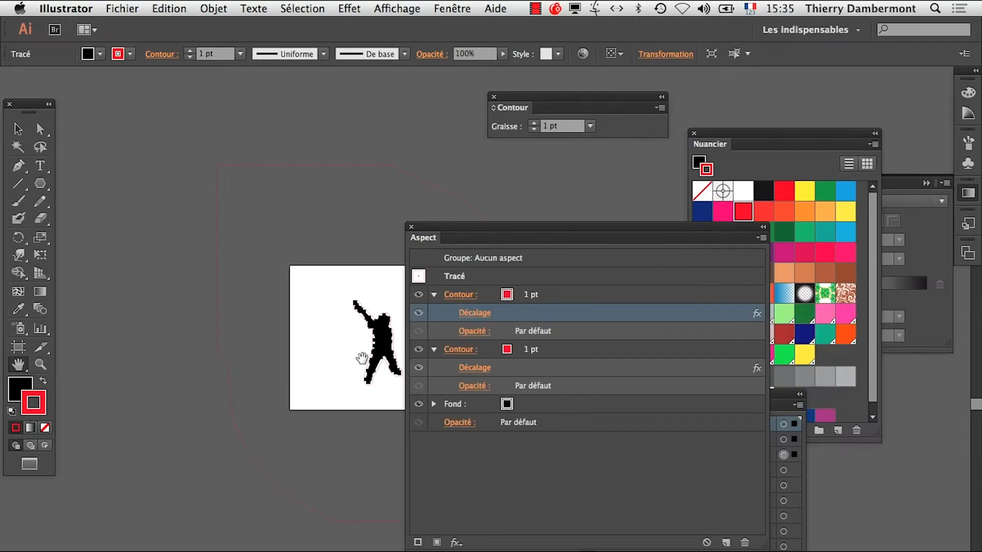
pyautogui.click(507, 294)
pyautogui.click(506, 295)
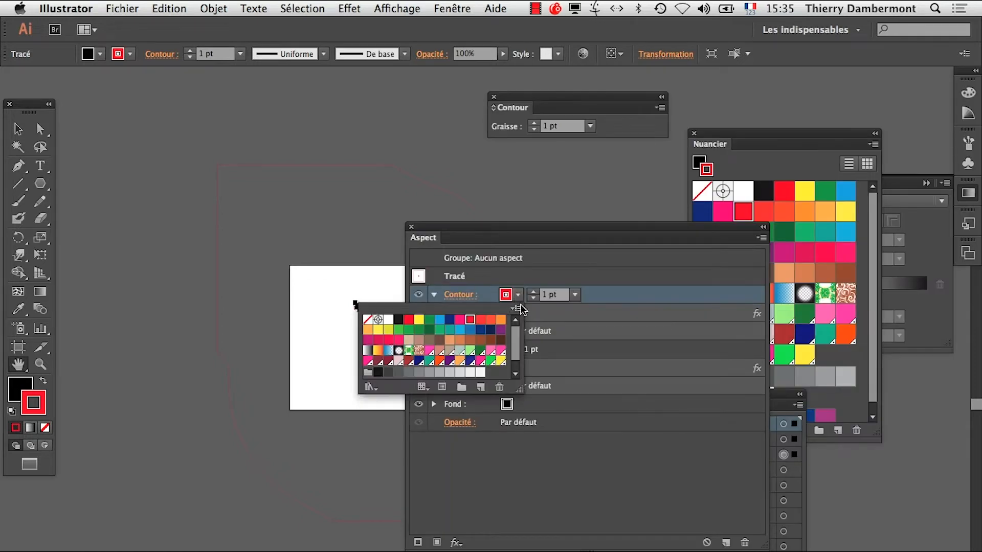
pyautogui.click(501, 321)
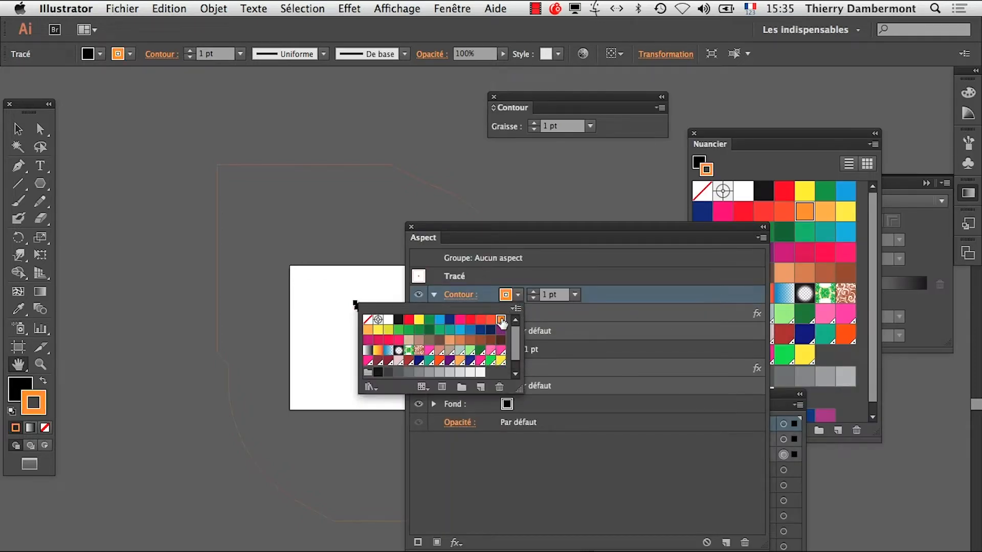
pyautogui.click(479, 237)
pyautogui.press('Tab')
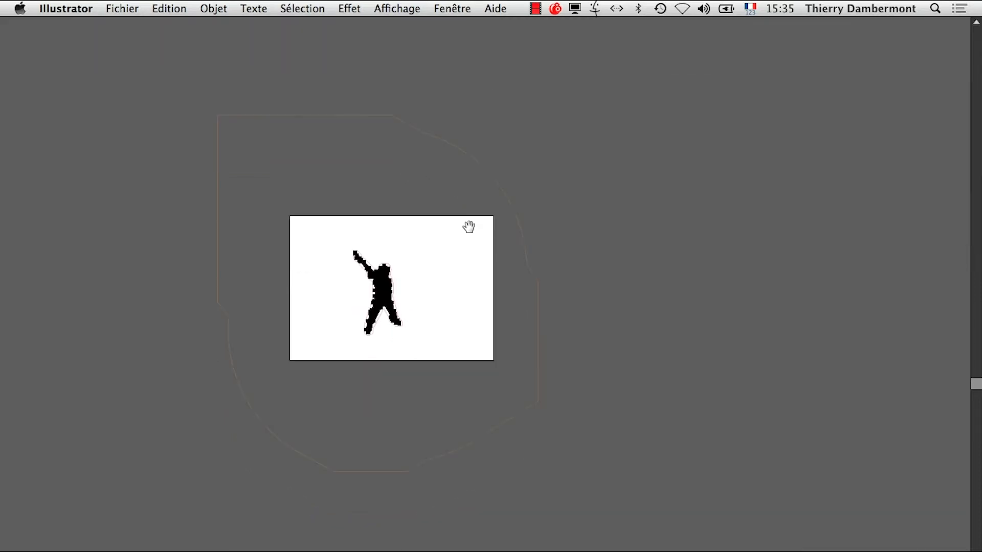
pyautogui.press('Tab')
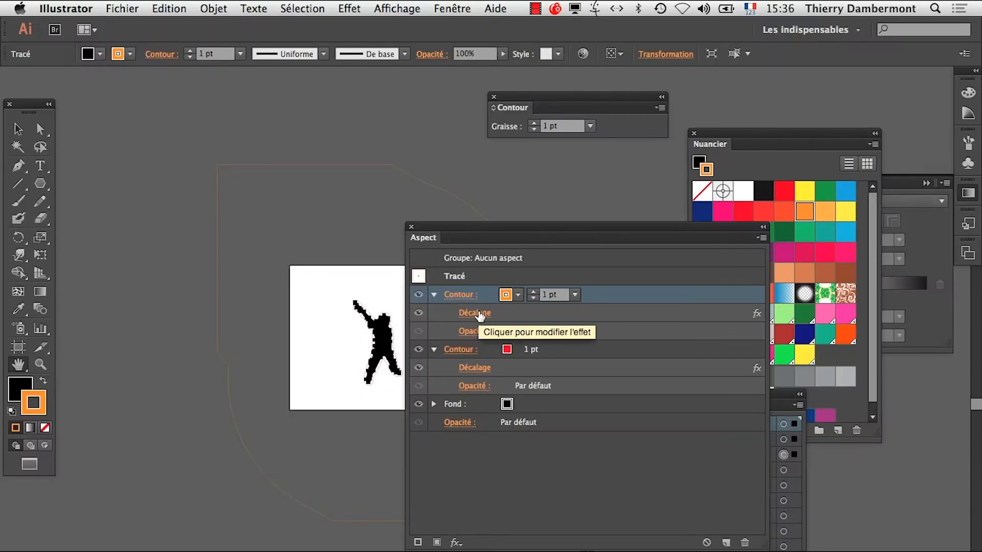
# Step: Set the orange stroke's Offset Path distance to 80 mm
pyautogui.click(478, 313)
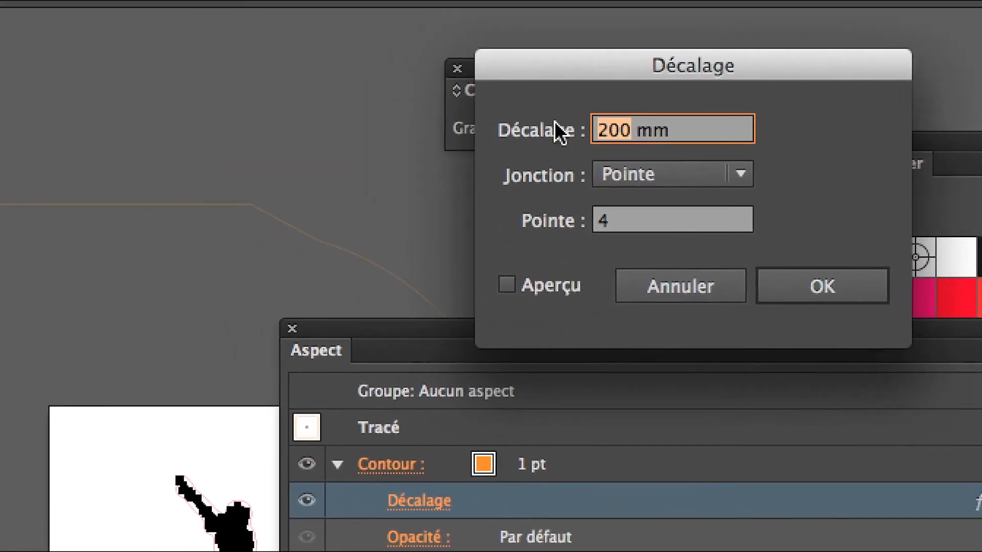
pyautogui.write('80')
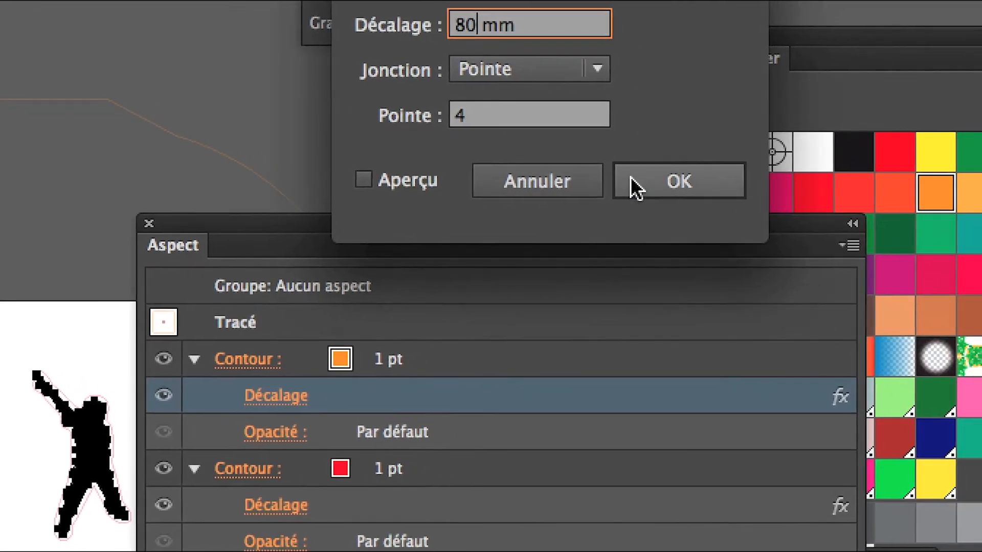
pyautogui.click(634, 180)
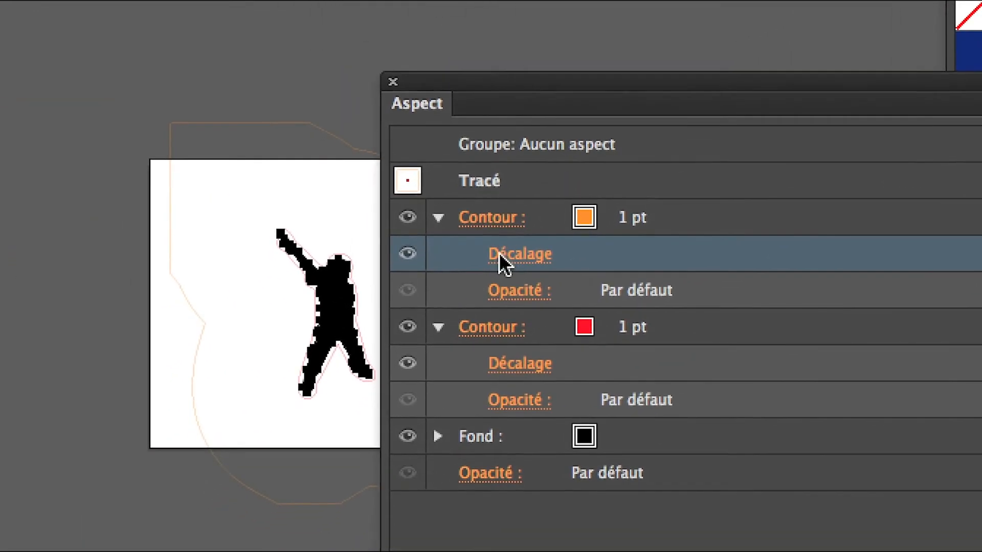
# Step: Set the orange stroke's Offset Path distance to 40 mm, keeping the mitre join and limit of 4
pyautogui.click(499, 254)
pyautogui.moveTo(562, 124); pyautogui.dragTo(572, 126)
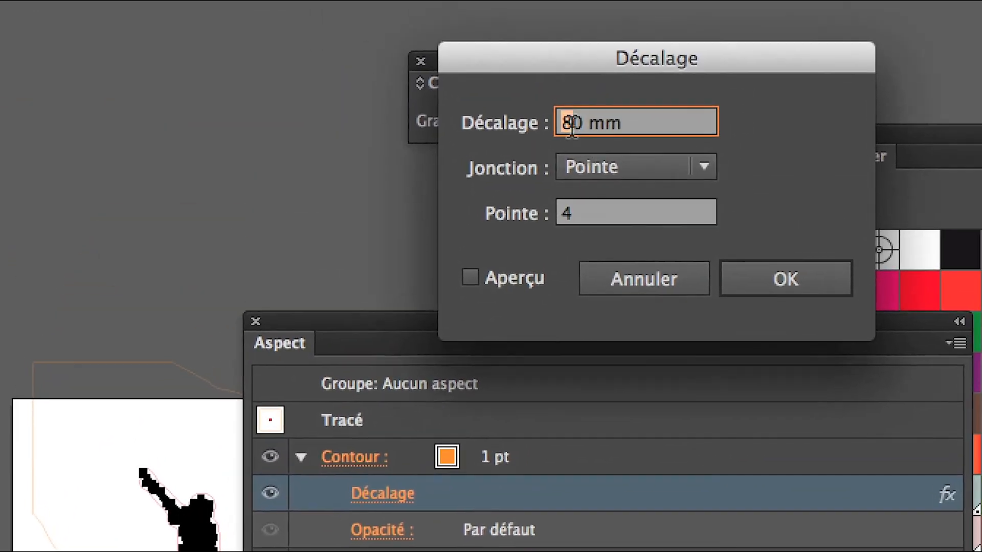
pyautogui.write('4')
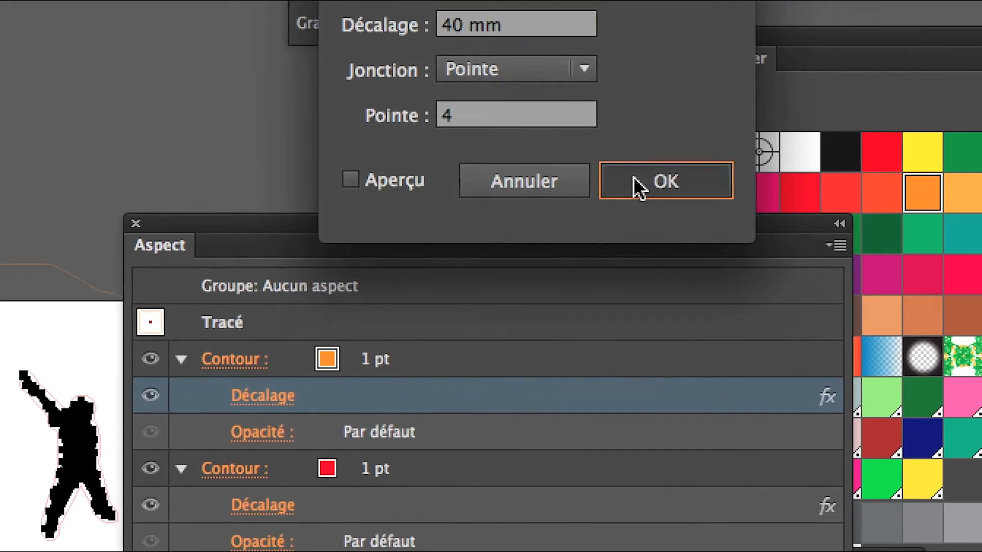
pyautogui.click(762, 281)
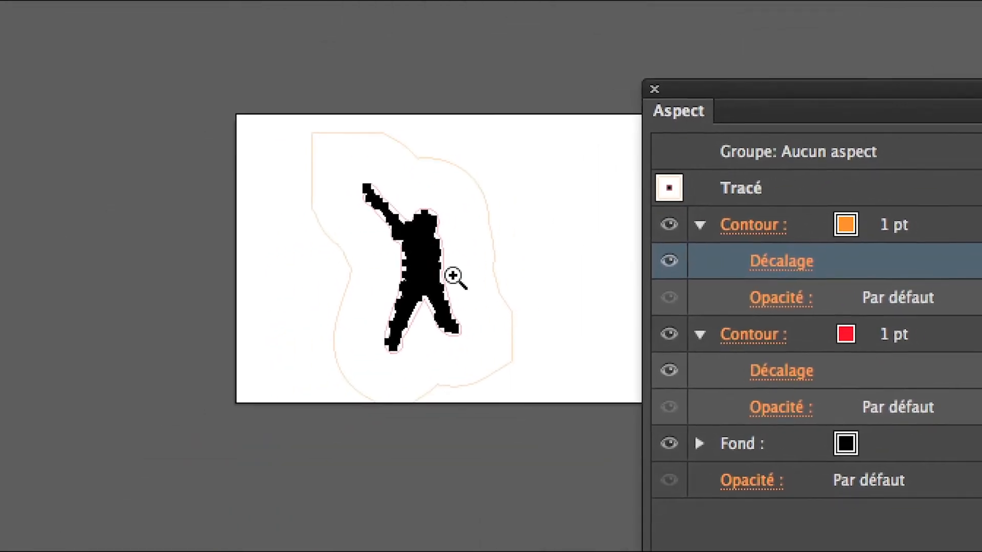
# Step: Change Calque 9's selection colour to green (Vert) and deselect the dancer
pyautogui.keyDown('super'); pyautogui.click(346, 348); pyautogui.keyUp('super')
pyautogui.keyDown('super'); pyautogui.click(438, 411); pyautogui.keyUp('super')
pyautogui.keyDown('super'); pyautogui.click(490, 302); pyautogui.keyUp('super')
pyautogui.moveTo(496, 305); pyautogui.dragTo(287, 299)
pyautogui.keyDown('super'); pyautogui.click(391, 312); pyautogui.keyUp('super')
pyautogui.moveTo(454, 320); pyautogui.dragTo(324, 314)
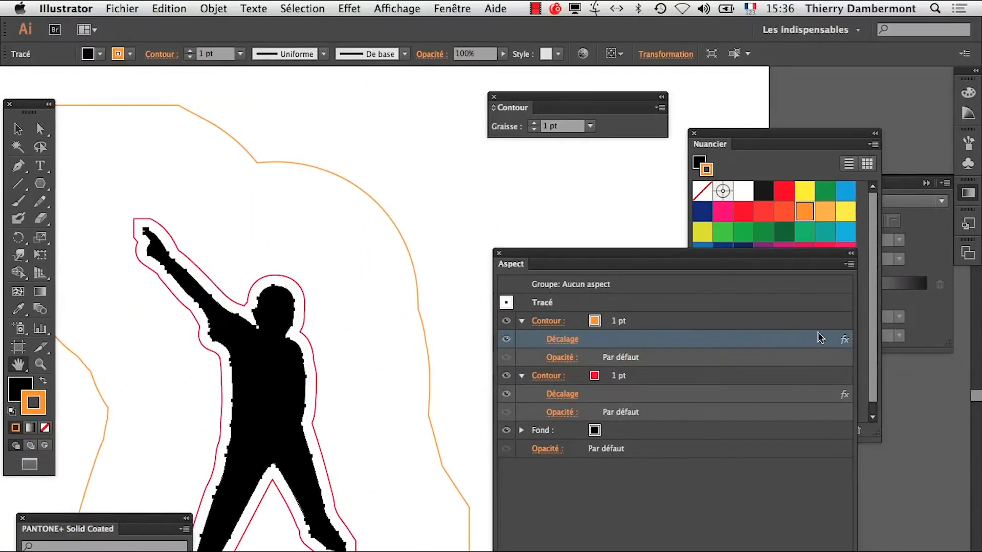
pyautogui.moveTo(636, 256); pyautogui.dragTo(474, 549)
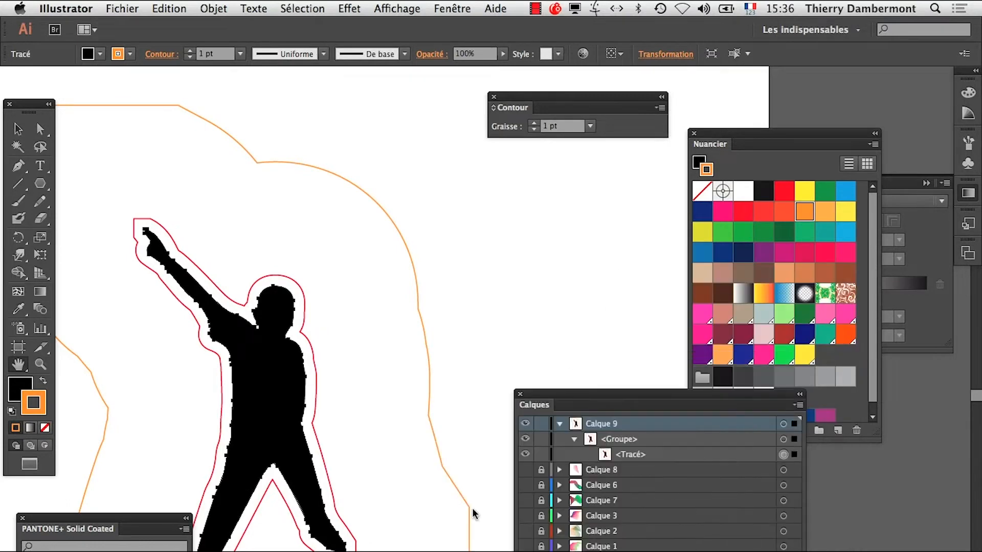
pyautogui.moveTo(567, 395); pyautogui.dragTo(423, 237)
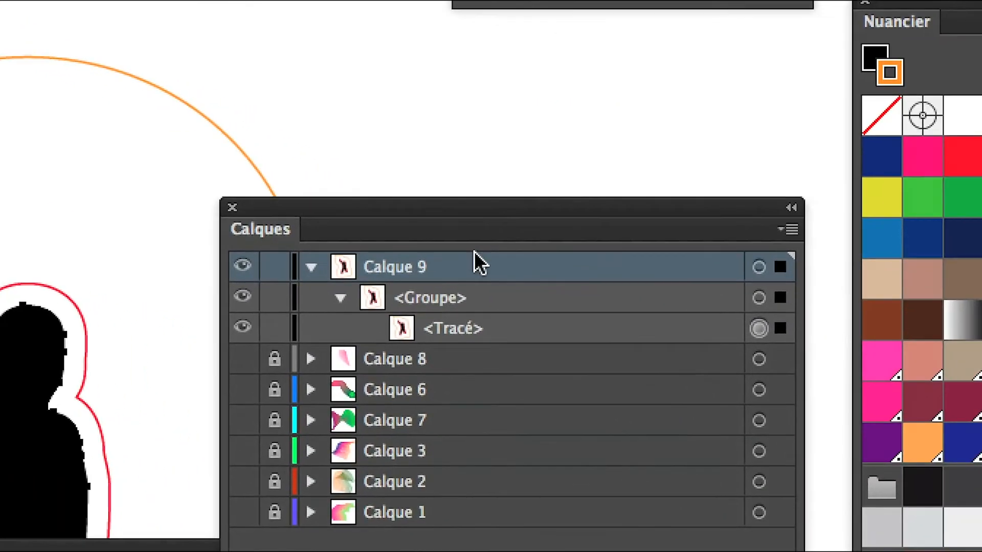
pyautogui.doubleClick(585, 297)
pyautogui.click(286, 15)
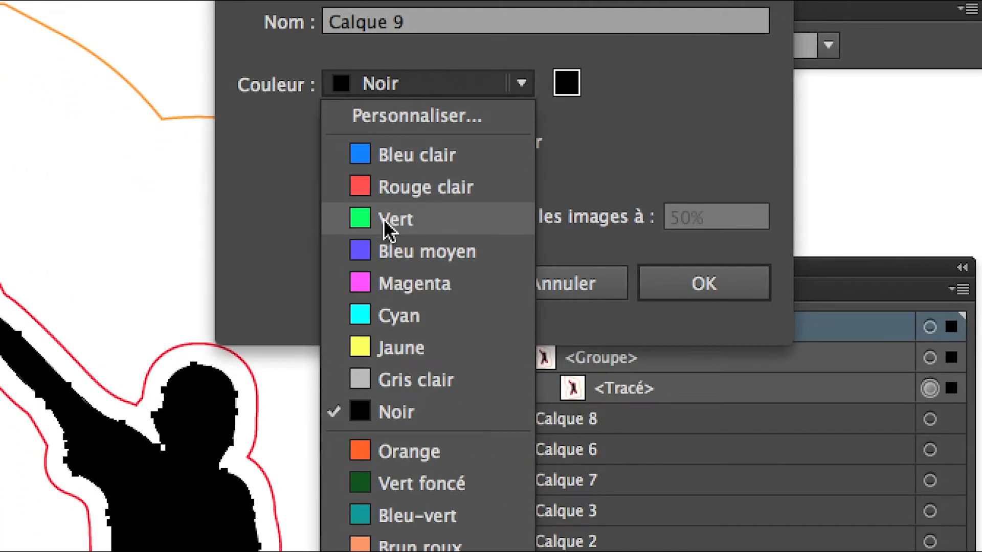
pyautogui.click(389, 220)
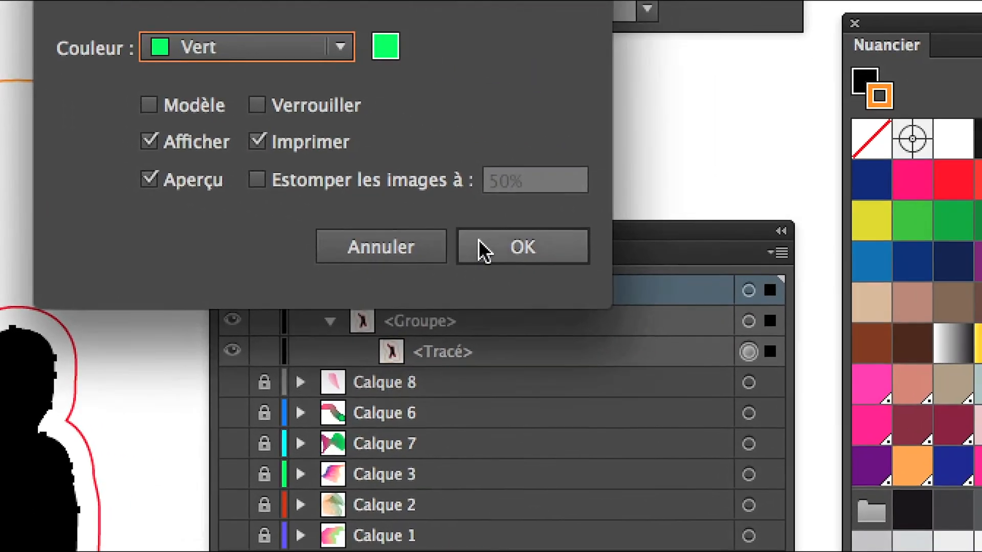
pyautogui.click(704, 284)
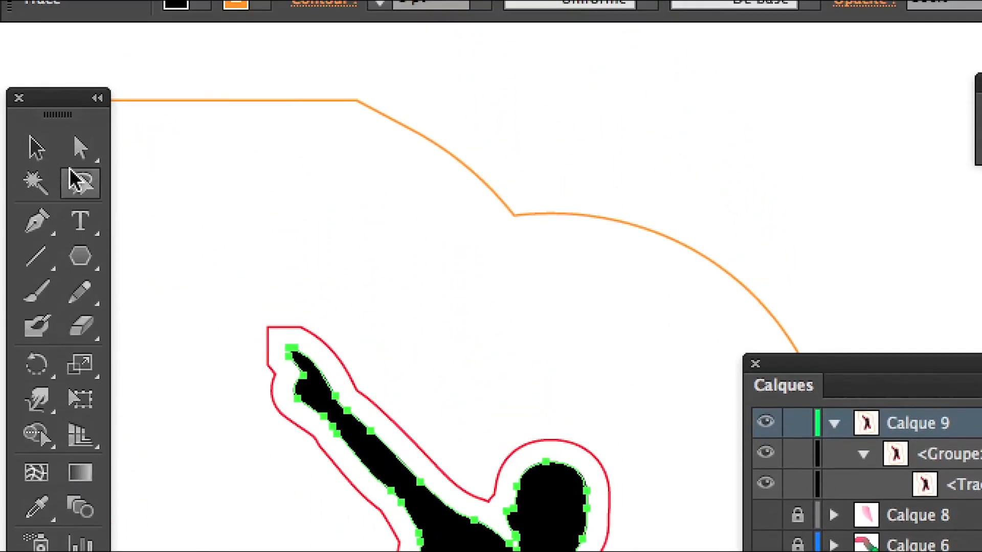
pyautogui.click(42, 139)
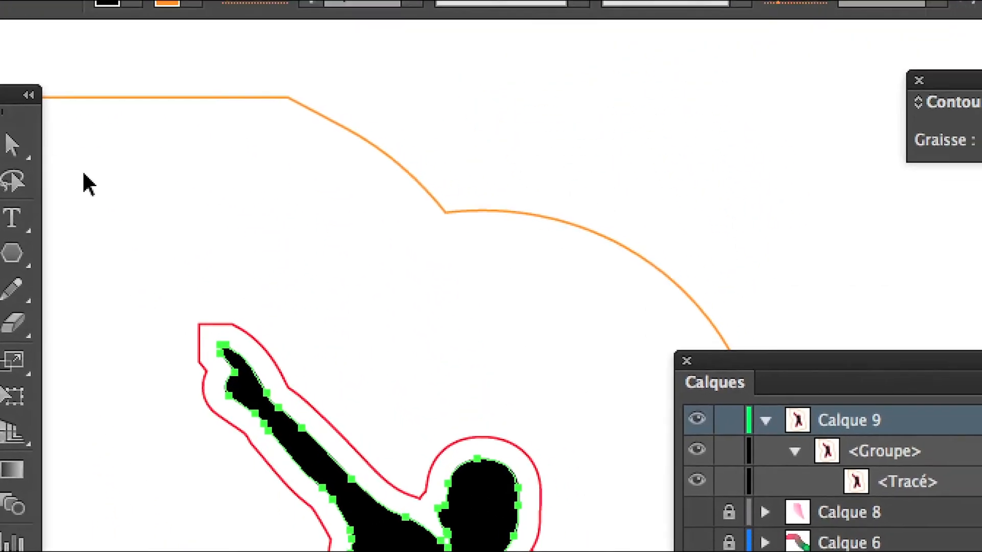
pyautogui.click(188, 198)
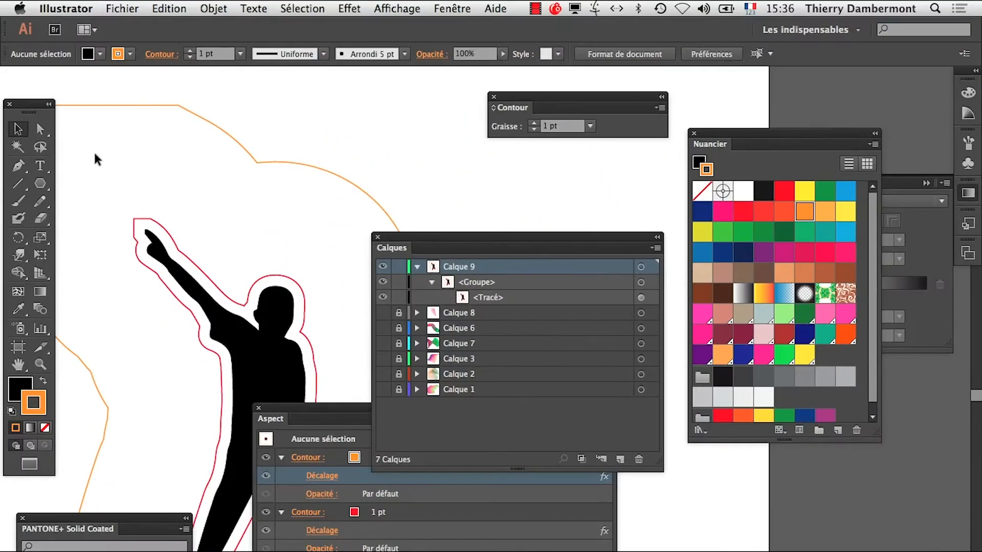
# Step: Duplicate Calque 9, lock and hide the original layer, and clear the floating panels away from the dancer
pyautogui.moveTo(418, 236); pyautogui.dragTo(654, 551)
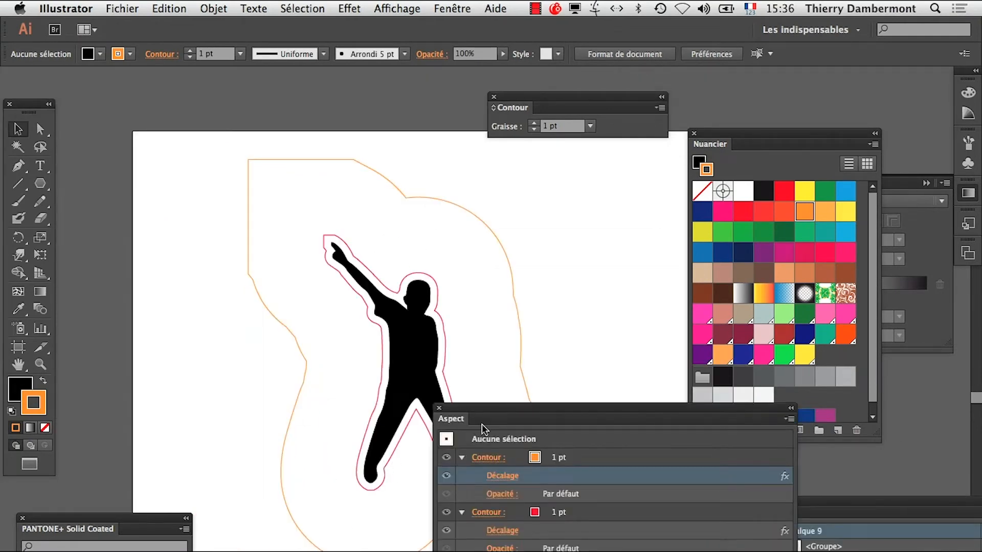
pyautogui.moveTo(483, 430); pyautogui.dragTo(476, 551)
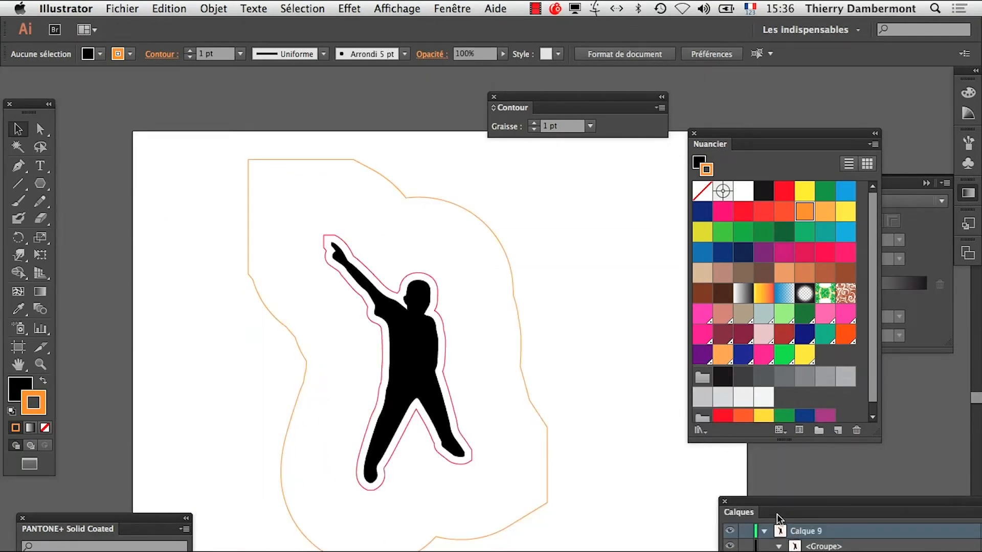
pyautogui.moveTo(778, 518); pyautogui.dragTo(397, 358)
pyautogui.click(383, 371)
pyautogui.moveTo(481, 372); pyautogui.dragTo(560, 551)
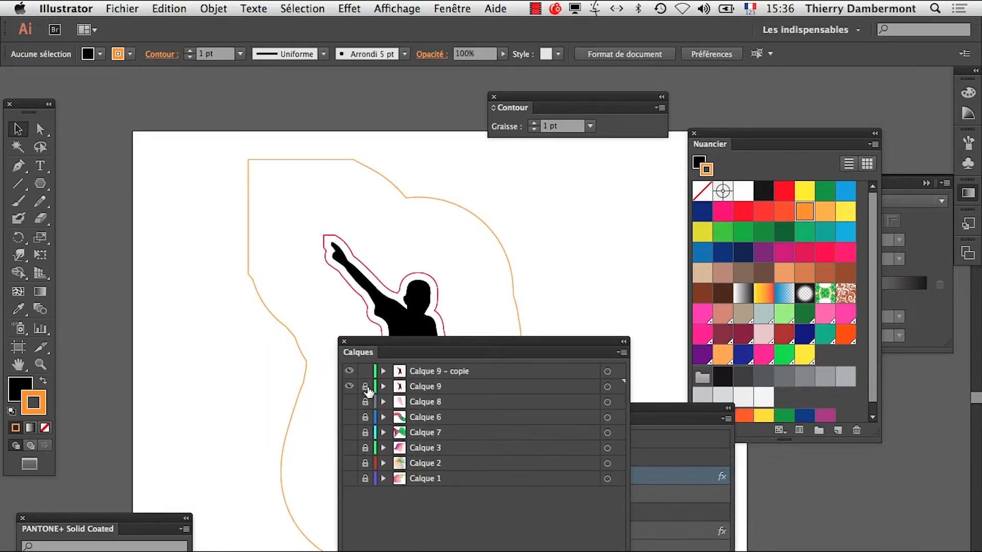
pyautogui.click(351, 387)
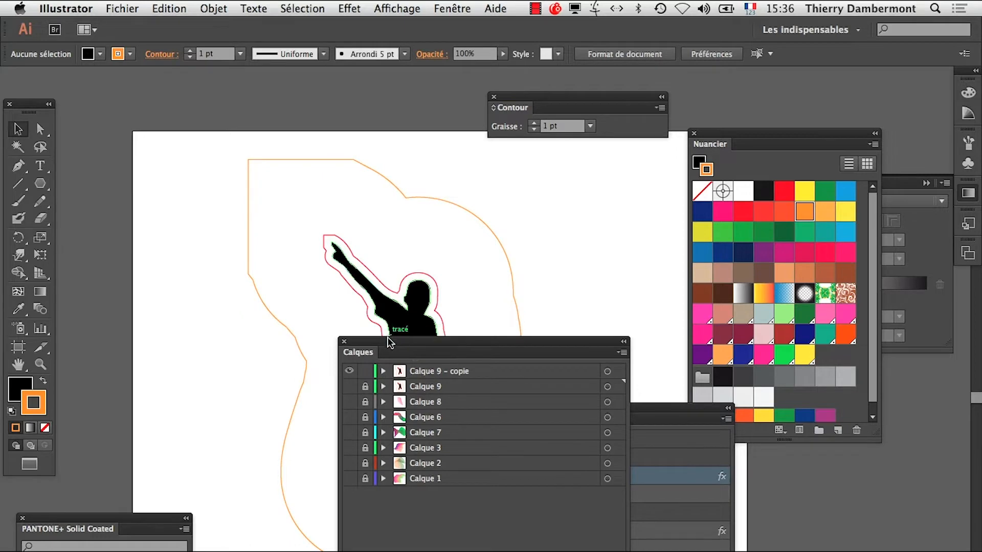
pyautogui.moveTo(388, 348); pyautogui.dragTo(808, 473)
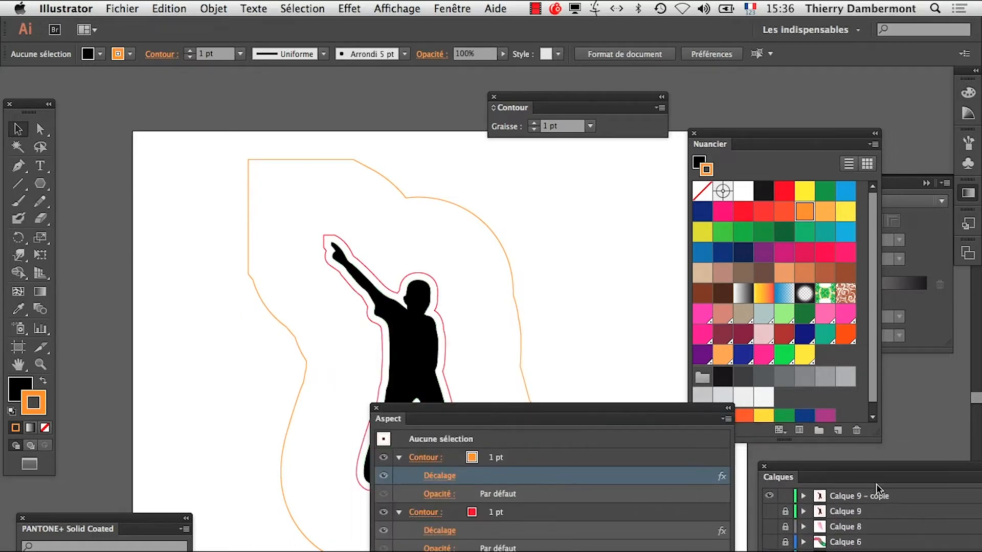
# Step: Expand the appearance of the copied dancer so its offset strokes become separate paths, and deselect it
pyautogui.click(438, 319)
pyautogui.click(214, 8)
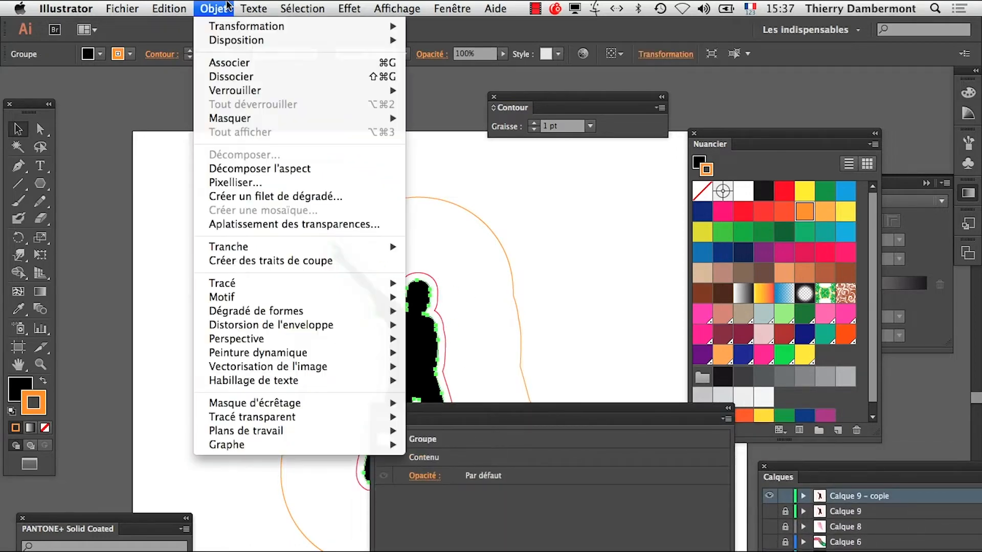
pyautogui.click(252, 169)
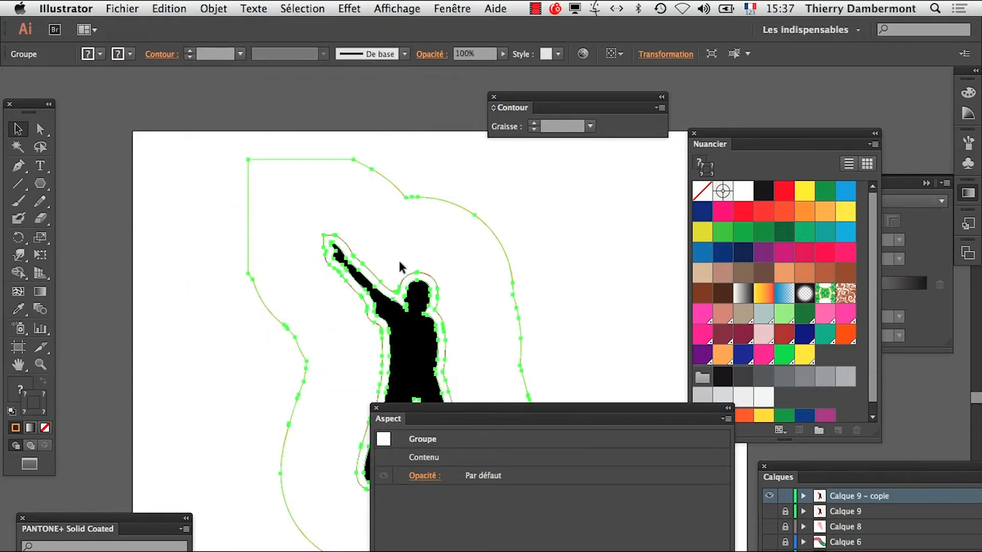
pyautogui.click(537, 336)
pyautogui.moveTo(493, 407); pyautogui.dragTo(597, 491)
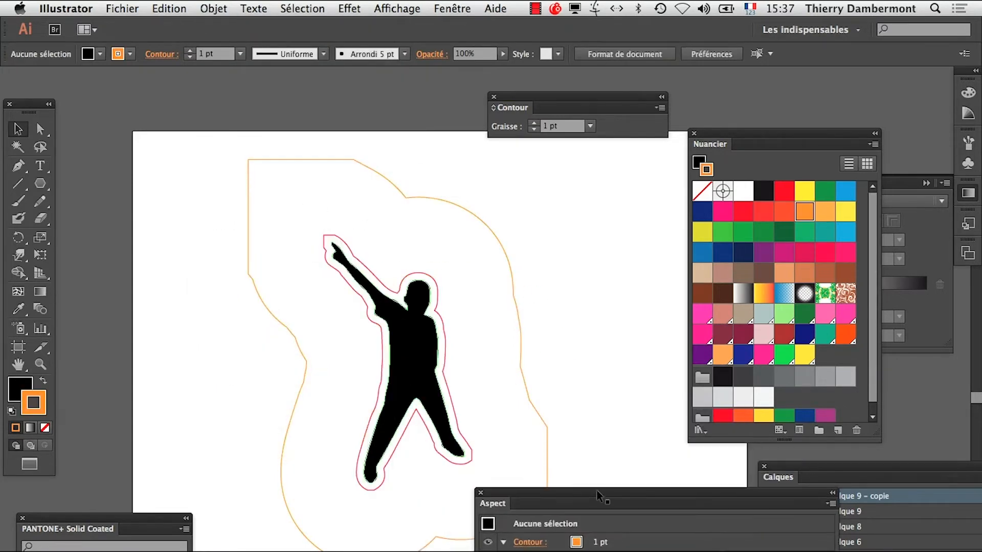
# Step: Select only the orange outer outline and the red inner outline and create a shape blend between them
pyautogui.keyDown('super'); pyautogui.click(423, 320); pyautogui.keyUp('super')
pyautogui.keyDown('super'); pyautogui.click(305, 274); pyautogui.keyUp('super')
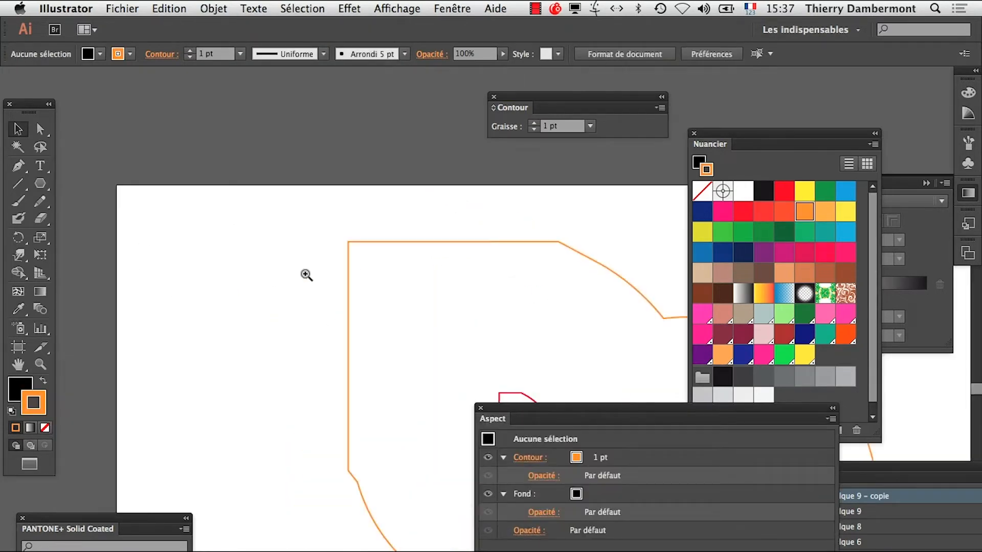
pyautogui.moveTo(407, 306); pyautogui.dragTo(182, 237)
pyautogui.moveTo(95, 150); pyautogui.dragTo(281, 335)
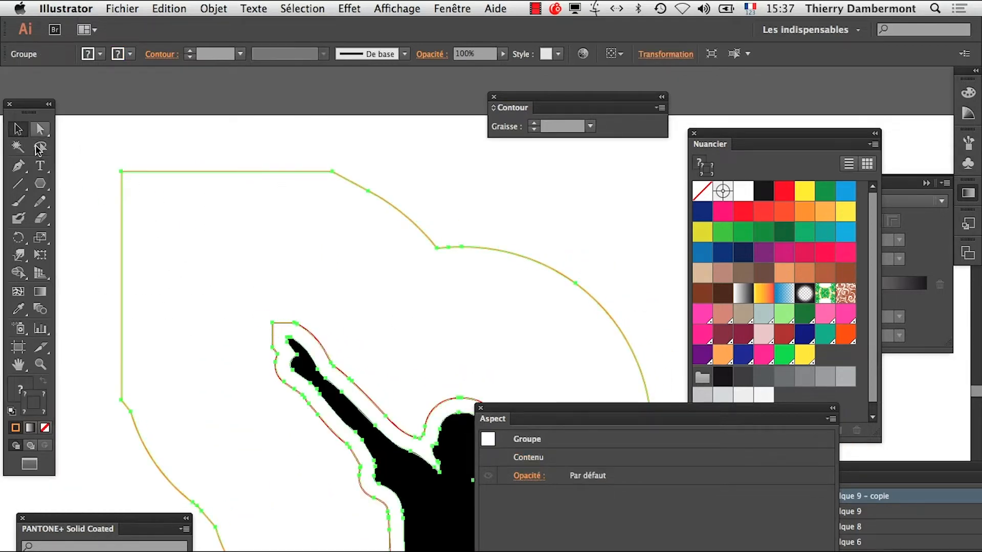
pyautogui.moveTo(40, 128); pyautogui.dragTo(277, 337)
pyautogui.click(116, 183)
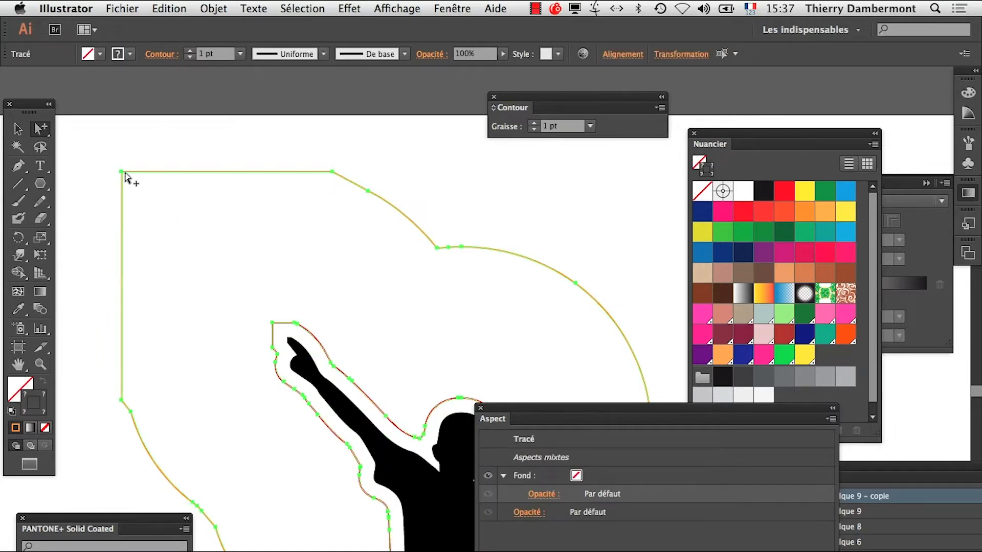
pyautogui.click(214, 9)
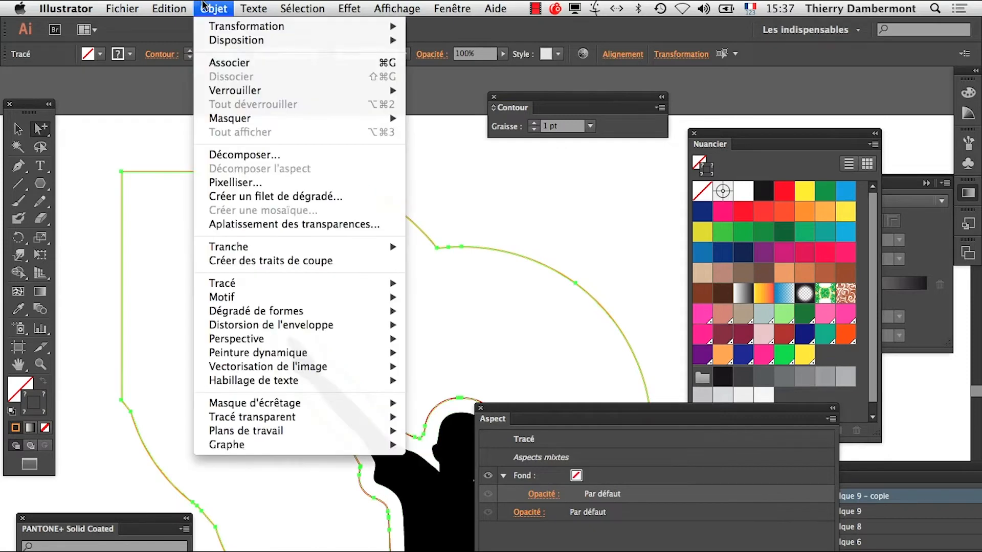
pyautogui.moveTo(307, 311)
pyautogui.click(439, 312)
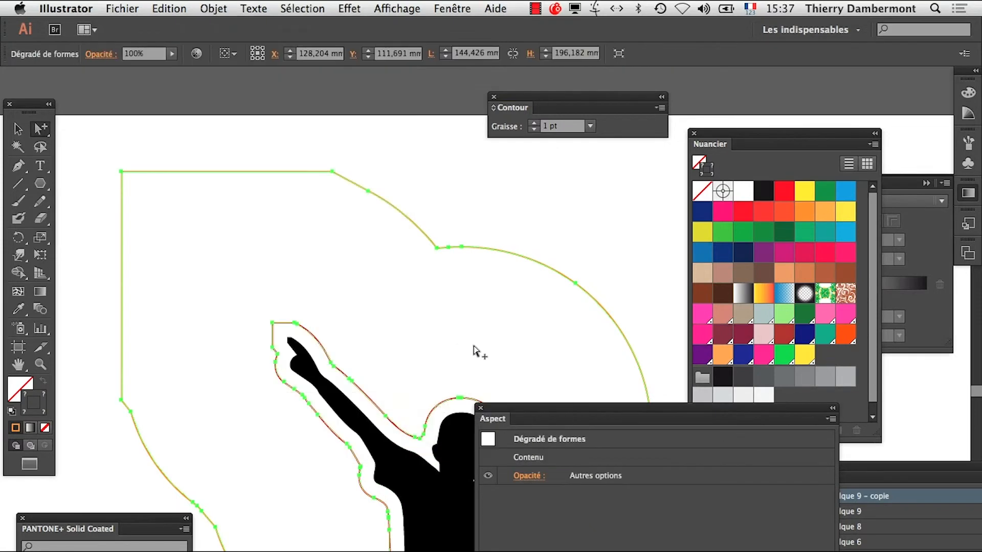
pyautogui.moveTo(532, 415); pyautogui.dragTo(654, 480)
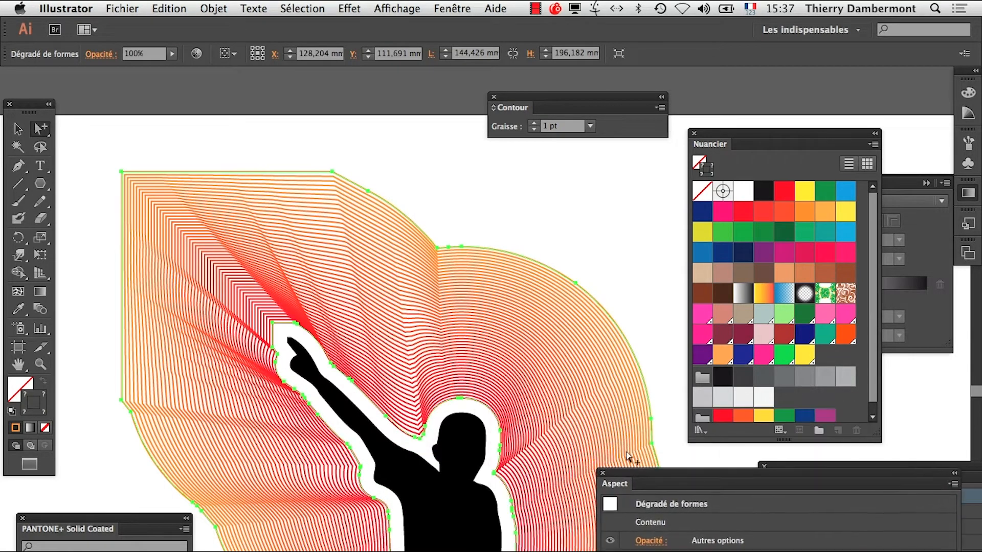
# Step: Set the shape blend around the dancer to 25 specified steps
pyautogui.click(216, 7)
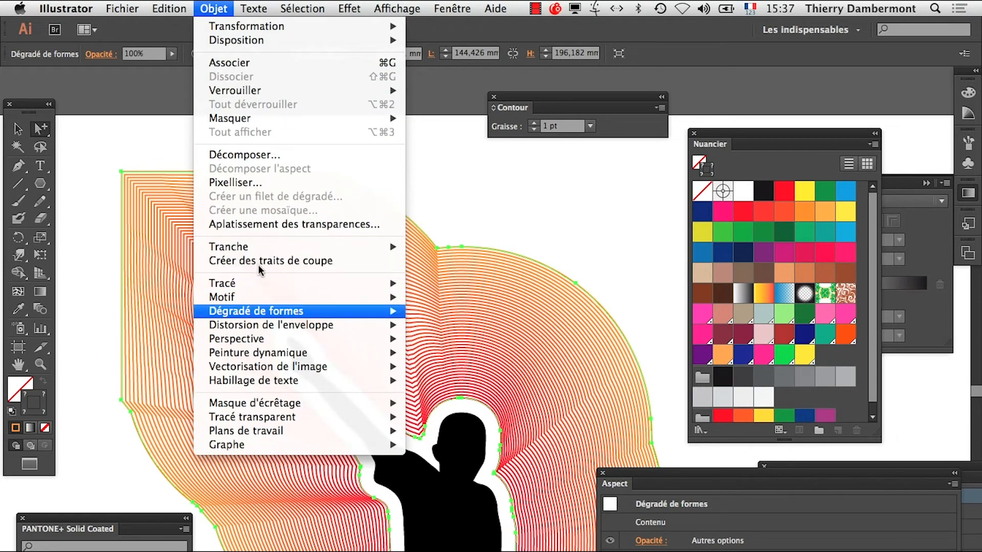
pyautogui.moveTo(284, 313)
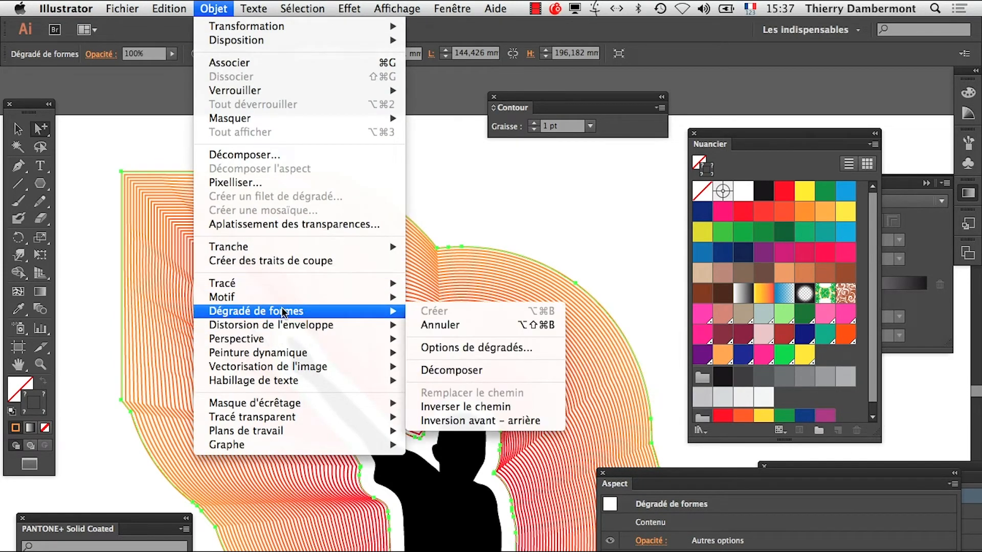
pyautogui.click(490, 350)
pyautogui.click(486, 186)
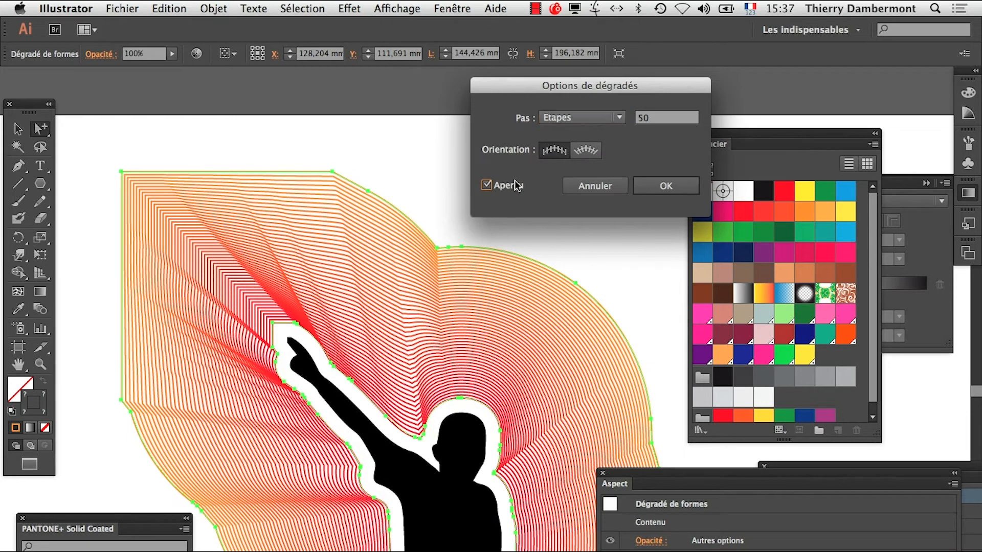
pyautogui.press('Tab')
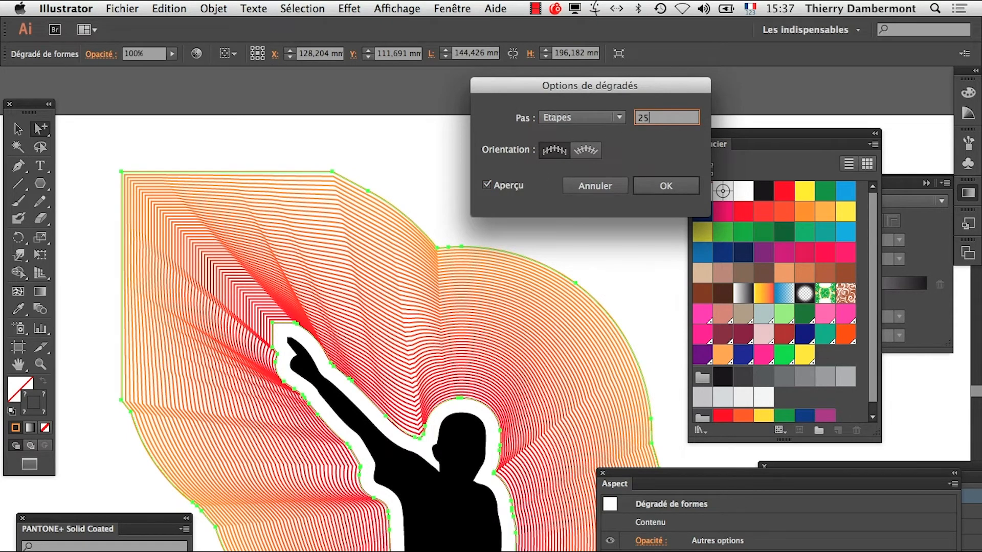
pyautogui.write('25')
pyautogui.press('Tab')
pyautogui.click(648, 180)
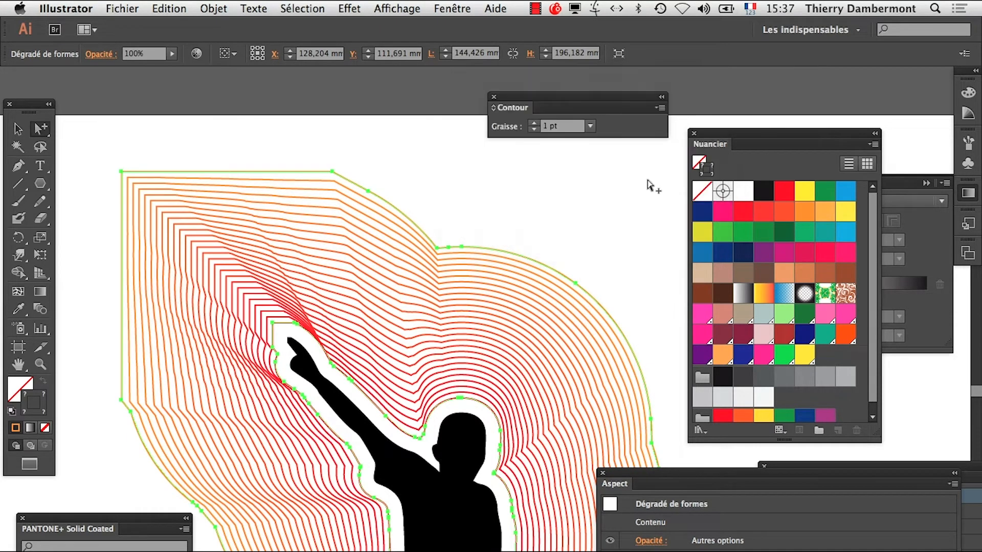
# Step: Recolour the blend's inner outline stroke purple and its outer outline stroke yellow, leaving both deselected
pyautogui.click(430, 443)
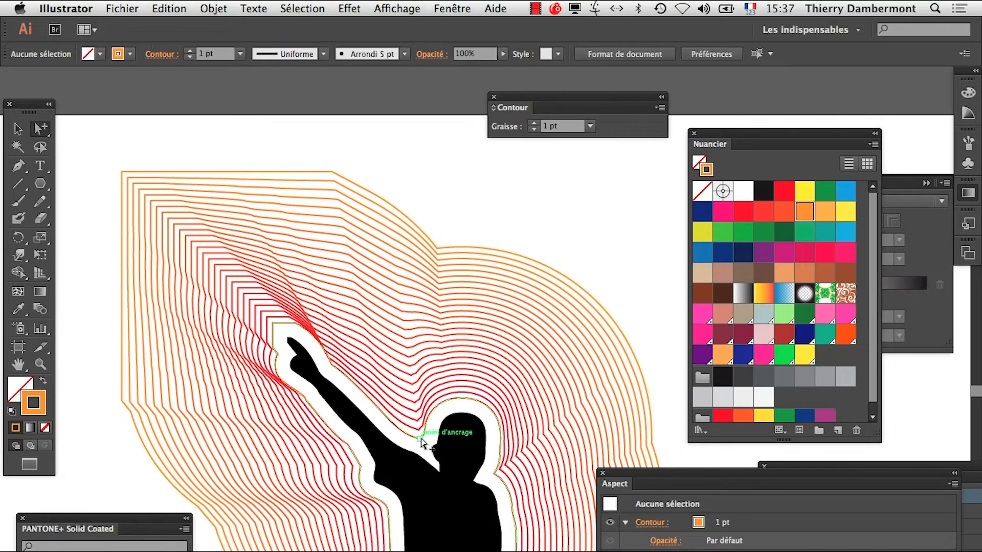
pyautogui.click(424, 439)
pyautogui.click(765, 252)
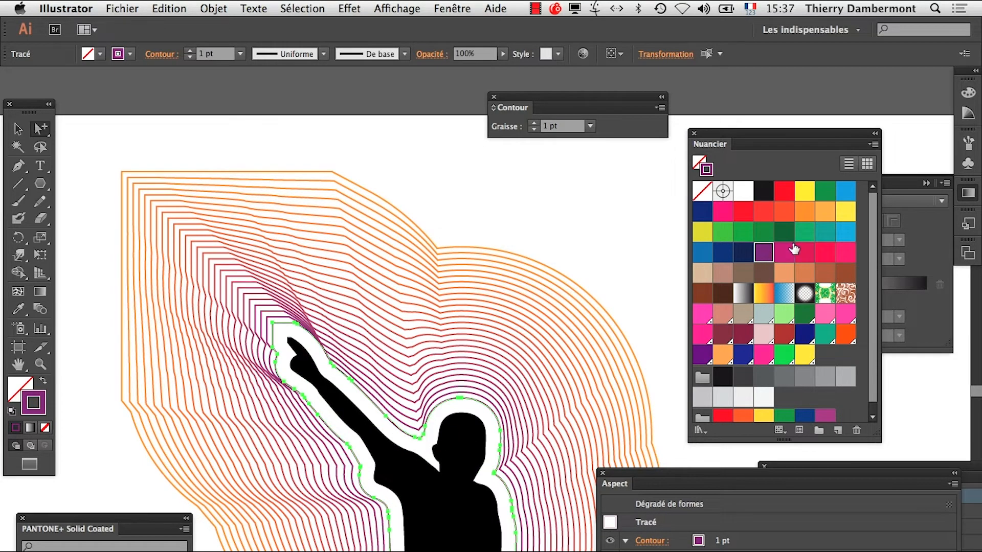
pyautogui.click(330, 179)
pyautogui.click(327, 172)
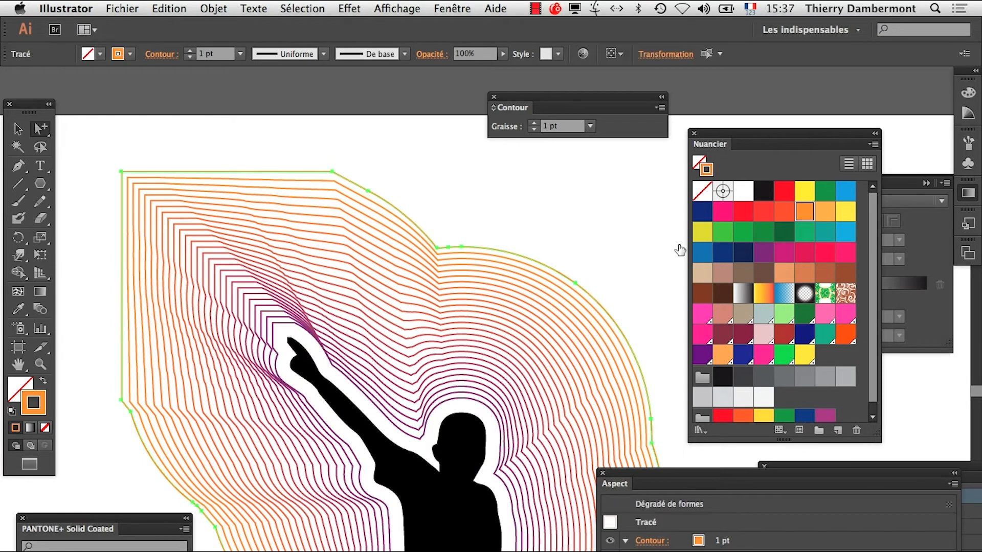
pyautogui.click(847, 211)
pyautogui.click(553, 222)
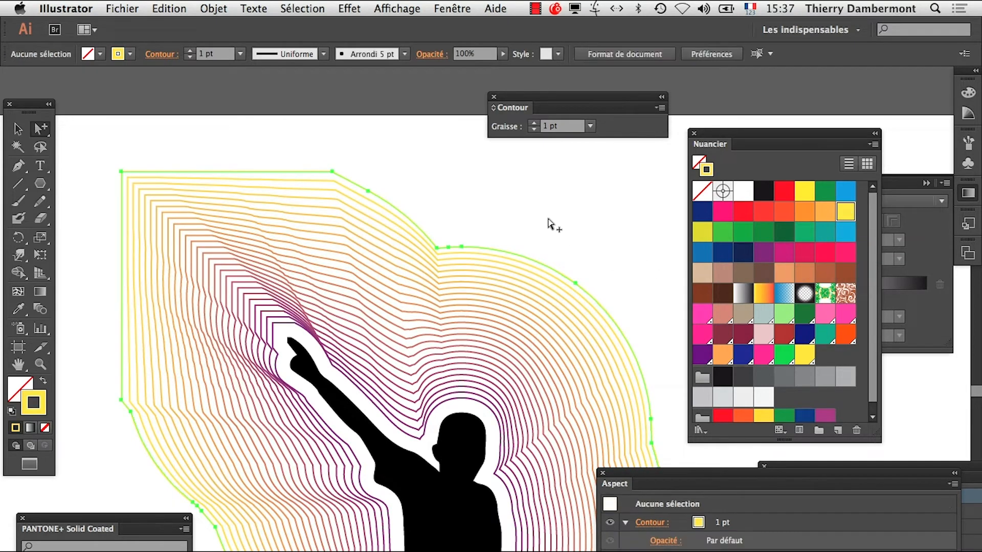
# Step: Set the stroke weight of the blend's purple inner outline to 2 pt and deselect it
pyautogui.click(434, 414)
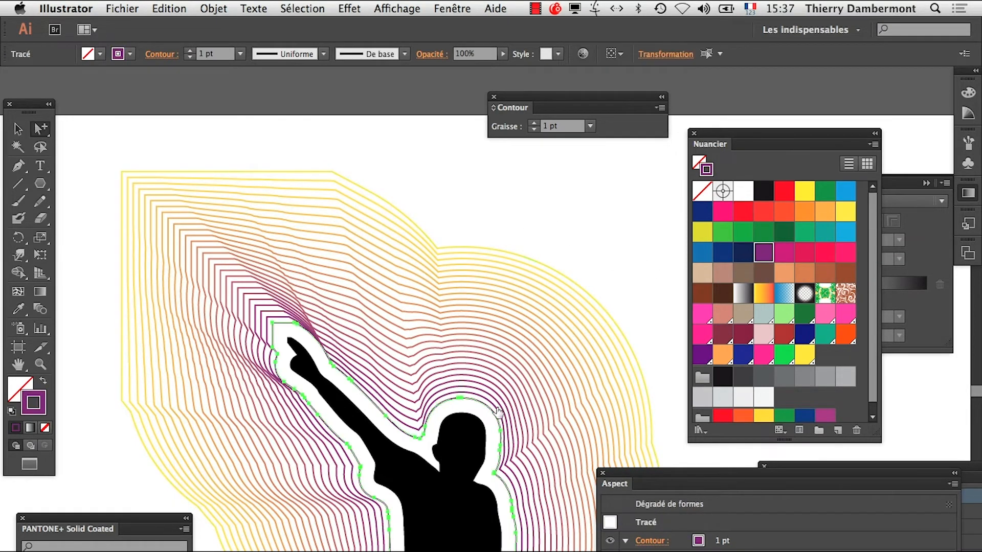
pyautogui.click(535, 124)
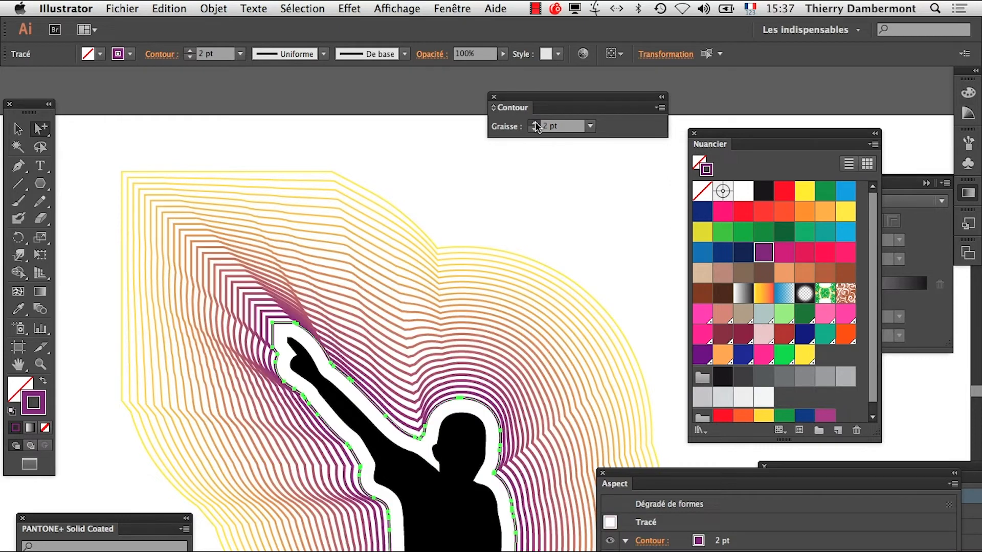
pyautogui.click(534, 123)
pyautogui.click(535, 129)
pyautogui.click(532, 208)
# Step: Pull the upper-left corner anchor of the yellow outer outline outward beyond the artboard into a sharp point, and deselect the path
pyautogui.press('super+minus')
pyautogui.press('super+minus')
pyautogui.moveTo(417, 403); pyautogui.dragTo(225, 311)
pyautogui.click(40, 128)
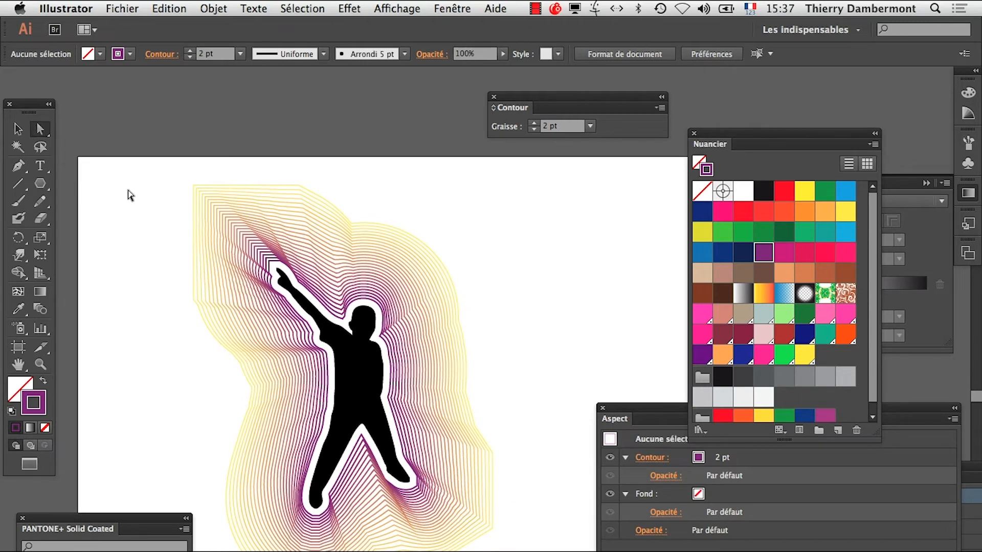
pyautogui.moveTo(195, 187); pyautogui.dragTo(153, 147)
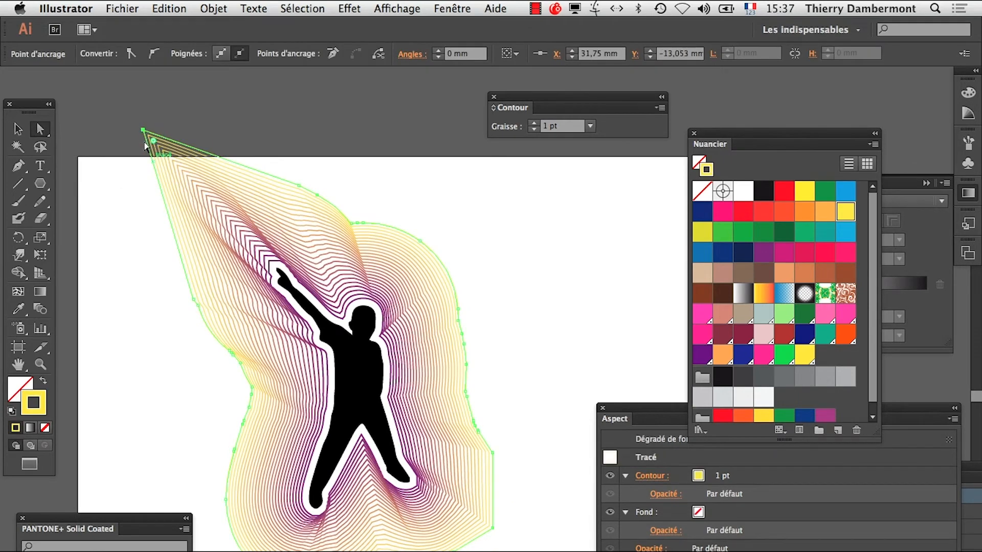
pyautogui.press('v')
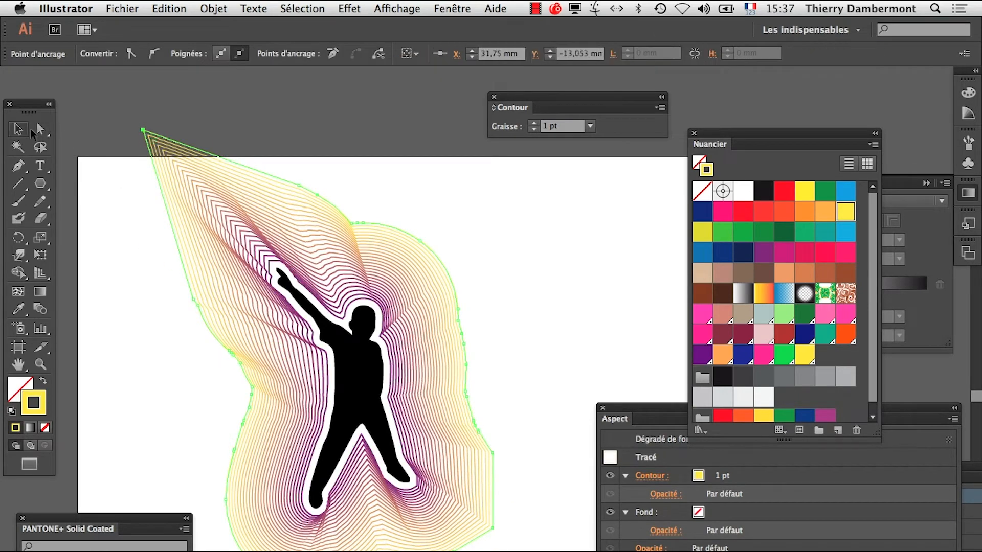
pyautogui.click(142, 216)
# Step: Select only the yellow outer outline and scale it up freehand around its centre so the blend extends past the artboard, then deselect
pyautogui.moveTo(41, 129); pyautogui.dragTo(69, 139)
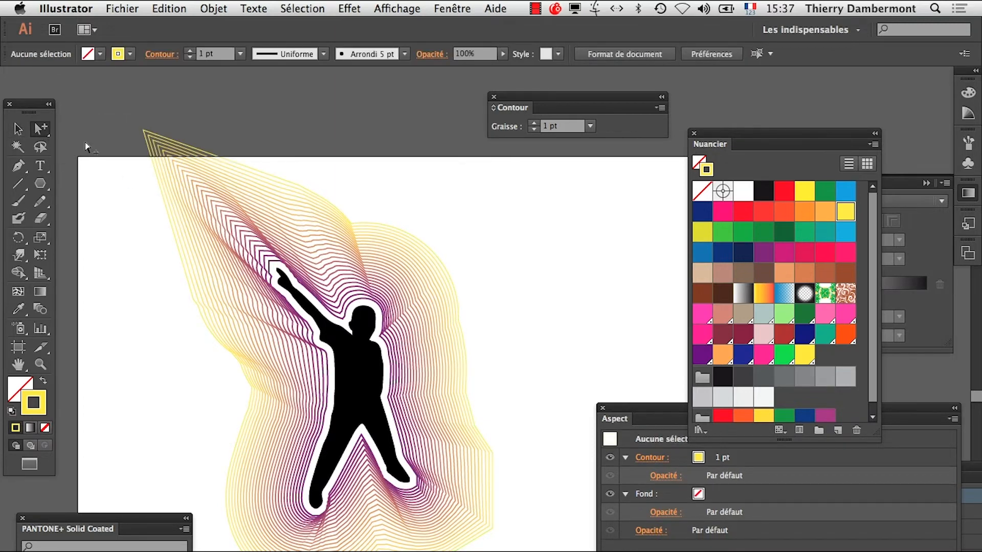
pyautogui.click(175, 239)
pyautogui.keyDown('alt'); pyautogui.keyDown('super'); pyautogui.click(439, 433); pyautogui.keyUp('super'); pyautogui.keyUp('alt')
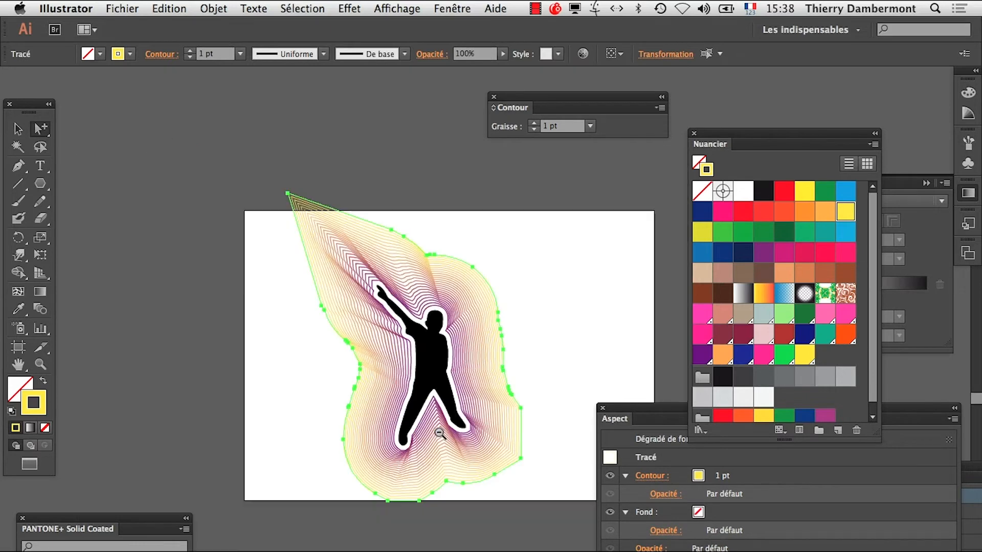
pyautogui.moveTo(420, 446); pyautogui.dragTo(314, 471)
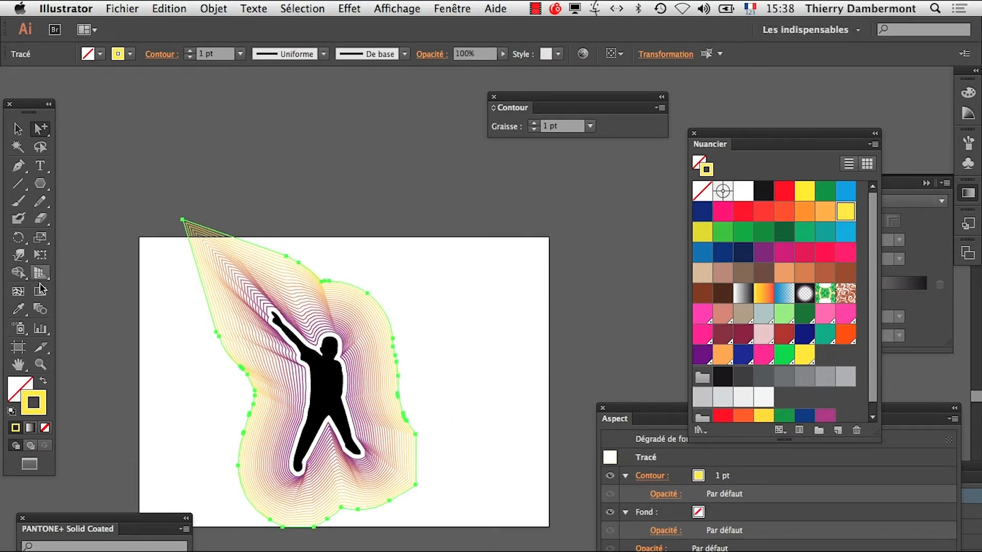
pyautogui.click(42, 238)
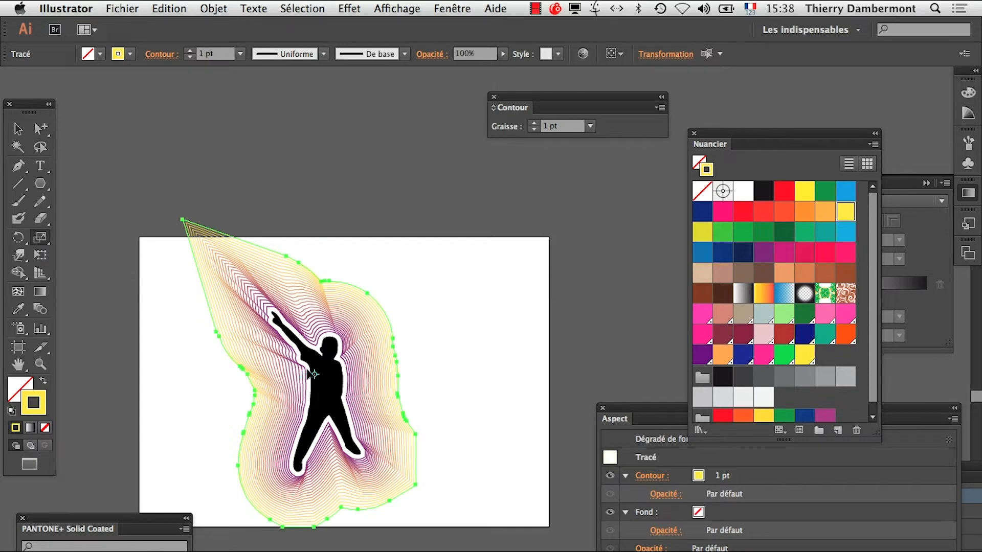
pyautogui.moveTo(403, 335)
pyautogui.mouseDown()
pyautogui.moveTo(408, 287)
pyautogui.moveTo(479, 245)
pyautogui.moveTo(469, 262)
pyautogui.mouseUp()
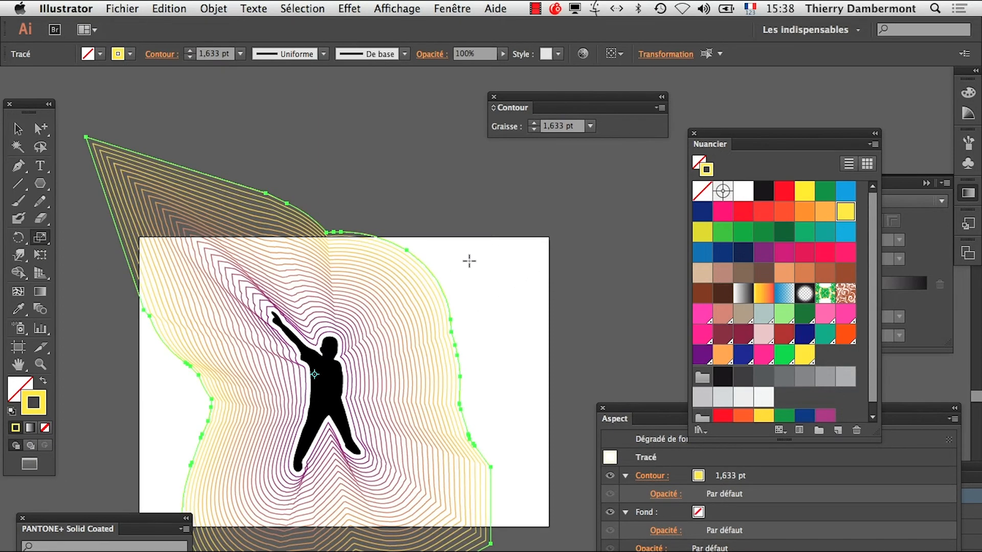
pyautogui.click(17, 129)
pyautogui.click(300, 106)
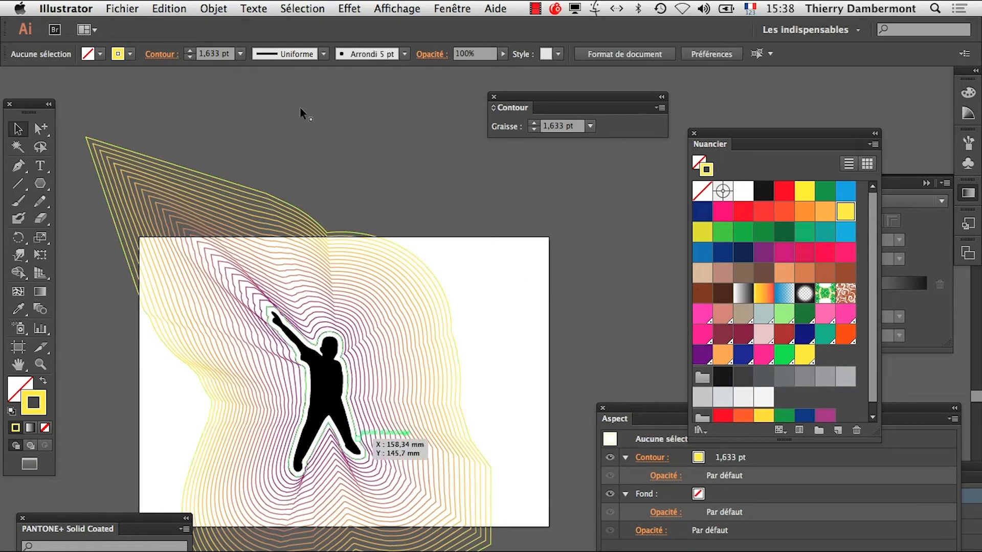
# Step: Draw a tall ellipse from the dancer's centre outward so that it encloses the whole silhouette, keeping the Aspect panel clear of the artwork
pyautogui.keyDown('super'); pyautogui.click(309, 399); pyautogui.keyUp('super')
pyautogui.moveTo(512, 448); pyautogui.dragTo(251, 364)
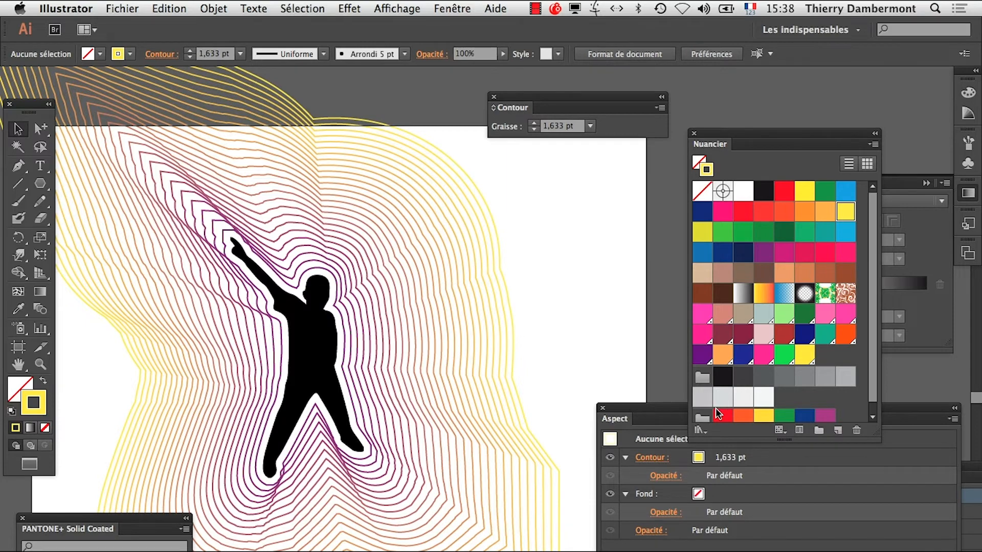
pyautogui.moveTo(660, 418); pyautogui.dragTo(593, 311)
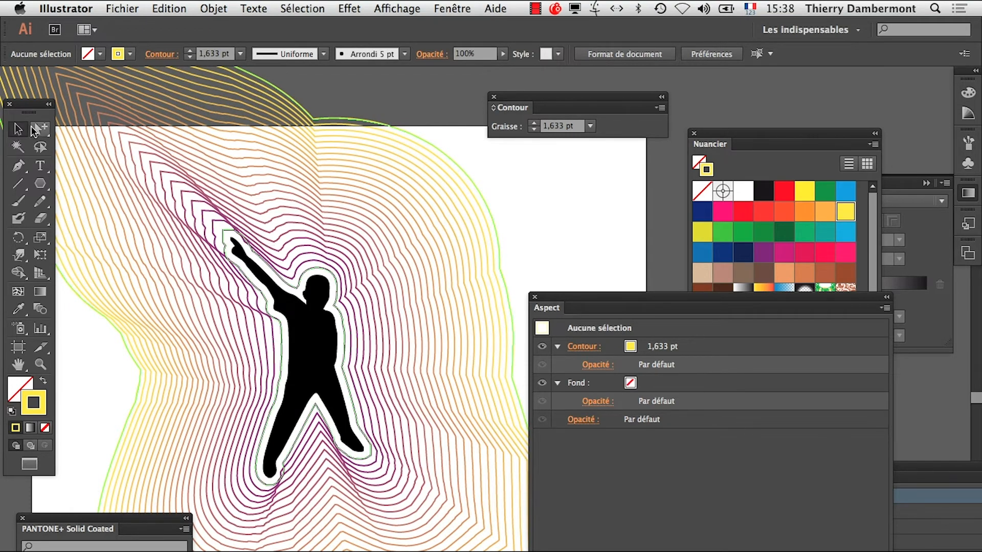
pyautogui.moveTo(38, 135); pyautogui.dragTo(60, 134)
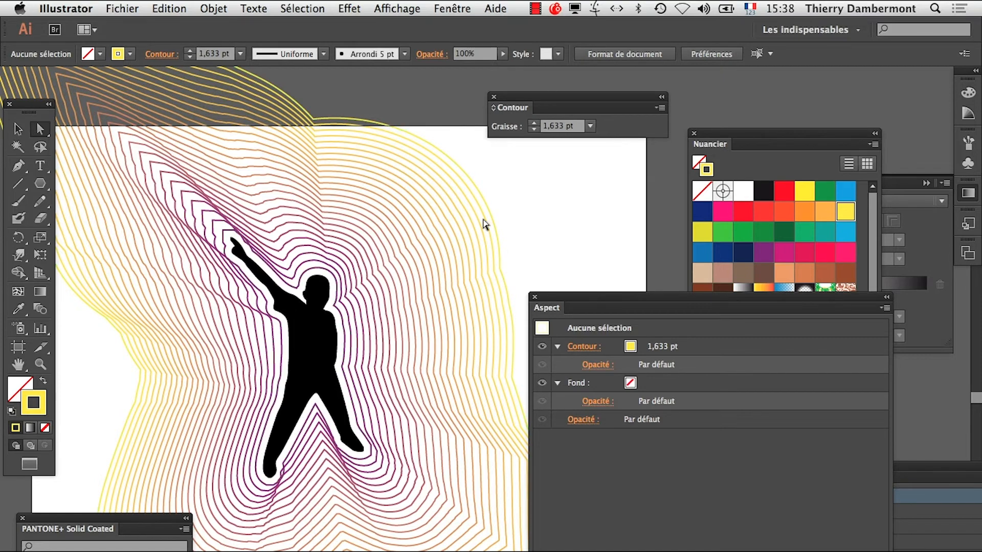
pyautogui.moveTo(38, 186); pyautogui.dragTo(109, 216)
pyautogui.moveTo(310, 356); pyautogui.dragTo(446, 545)
# Step: Give the ellipse over the dancer a white fill and no stroke
pyautogui.click(17, 394)
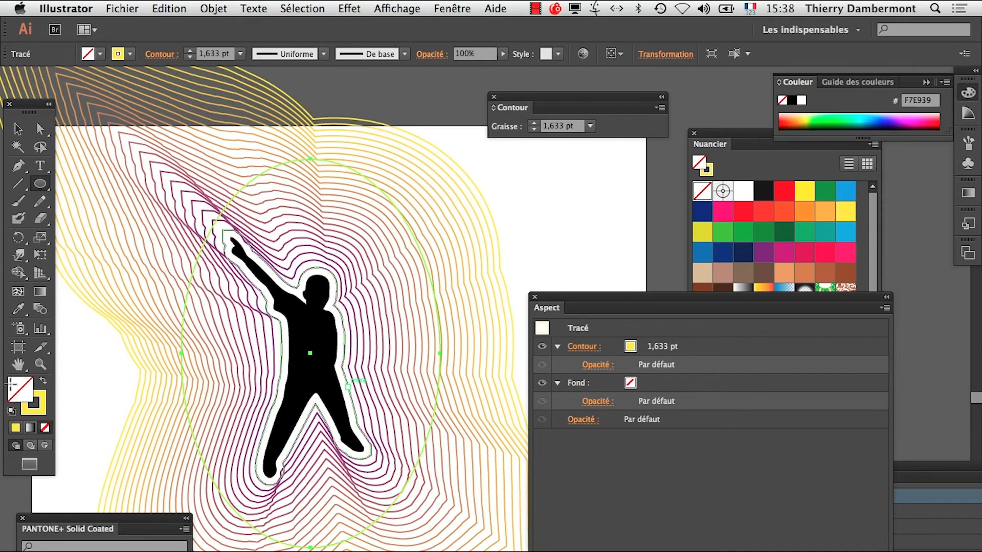
pyautogui.click(743, 192)
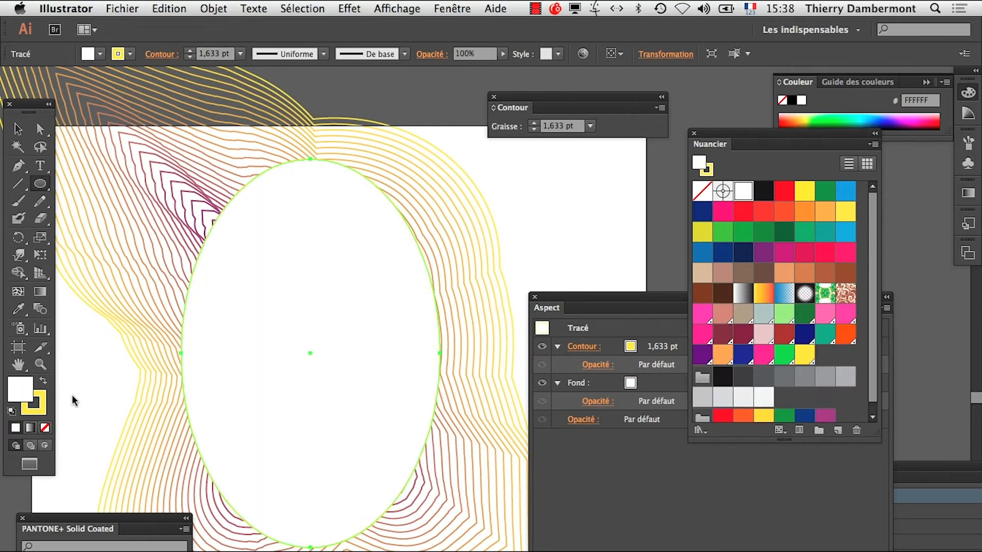
pyautogui.click(41, 409)
pyautogui.click(45, 428)
pyautogui.click(20, 132)
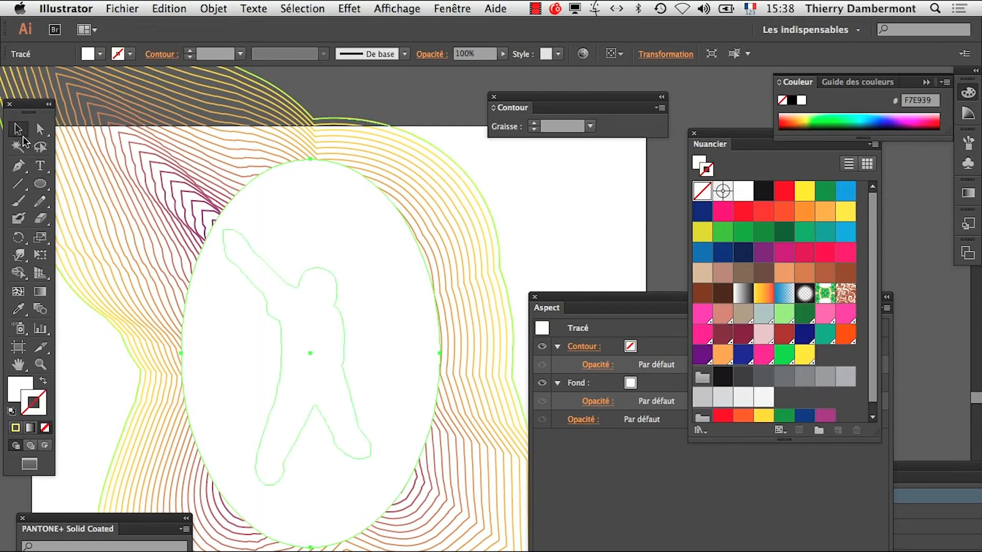
# Step: Apply a Gaussian blur (Flou gaussien) with a radius of 52,2 pixels to the white ellipse, deselect it and shift the Aspect panel aside
pyautogui.click(460, 204)
pyautogui.click(314, 269)
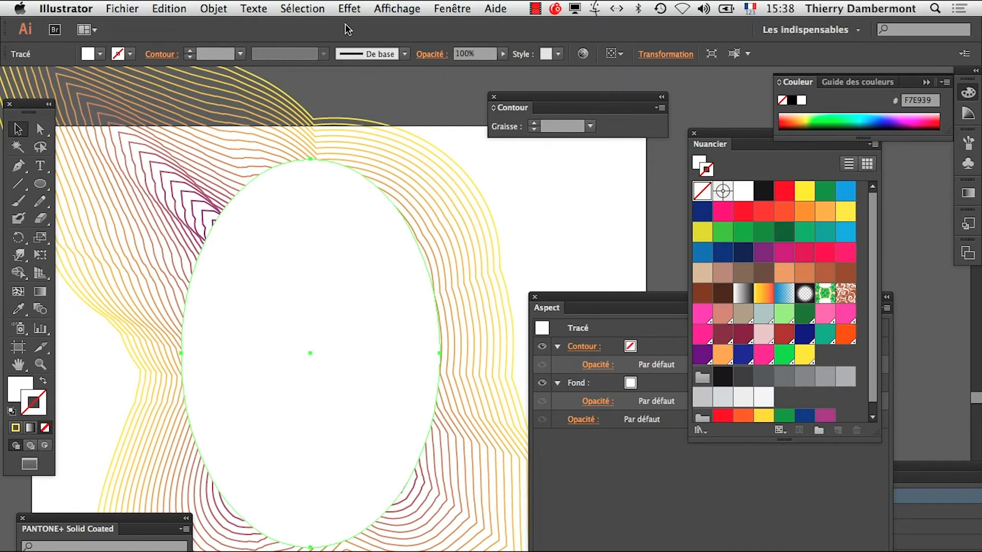
pyautogui.click(349, 9)
pyautogui.moveTo(429, 290)
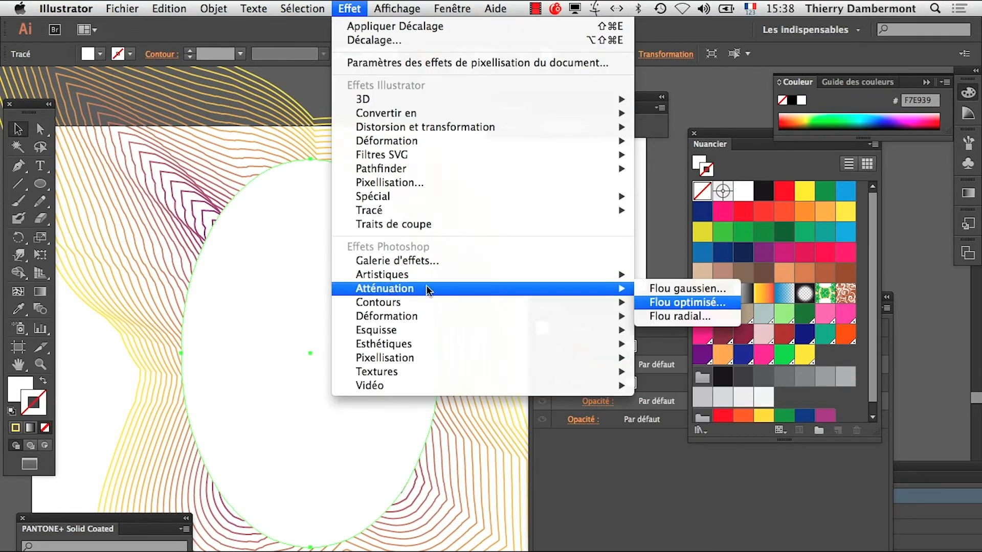
pyautogui.click(687, 288)
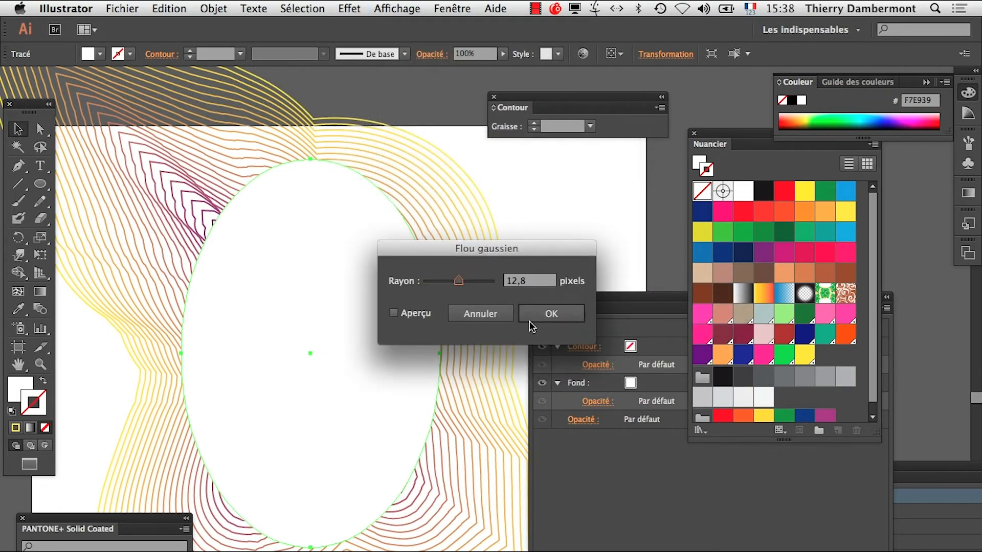
pyautogui.click(395, 314)
pyautogui.moveTo(468, 280); pyautogui.dragTo(471, 281)
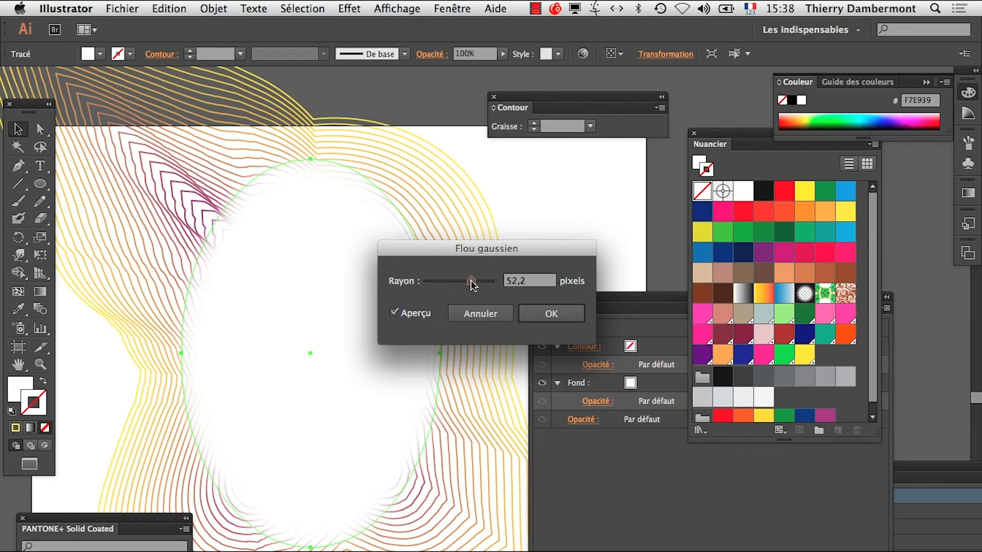
pyautogui.click(556, 310)
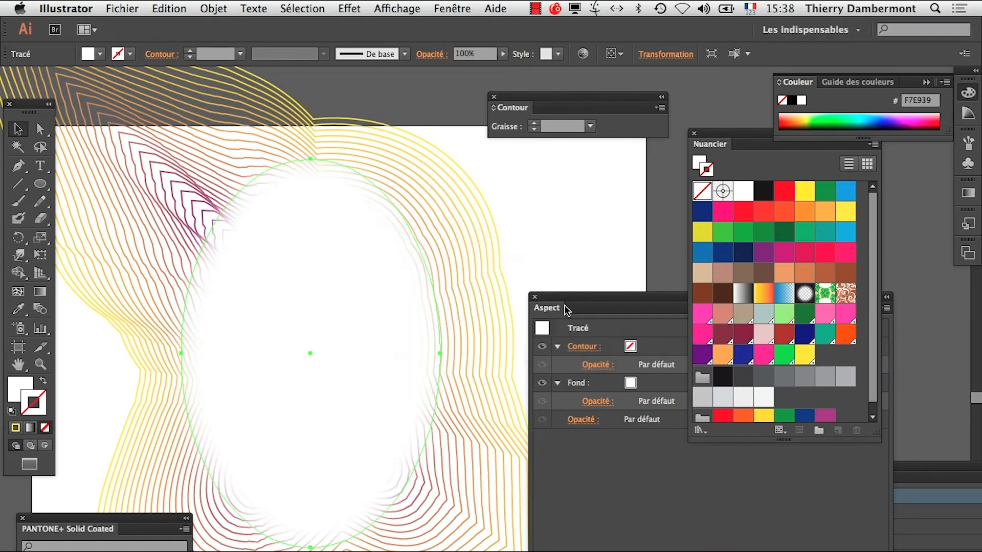
pyautogui.click(601, 226)
pyautogui.moveTo(578, 297); pyautogui.dragTo(639, 293)
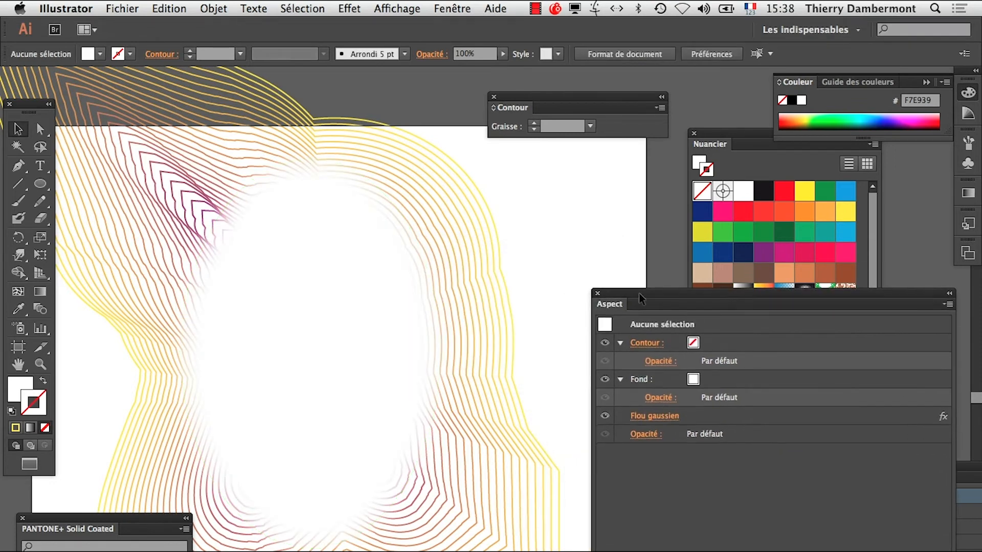
# Step: Select the ellipse, blend and dancer together and make an opacity mask from the blurred ellipse with clipping (Écrêter) on
pyautogui.moveTo(545, 193); pyautogui.dragTo(266, 404)
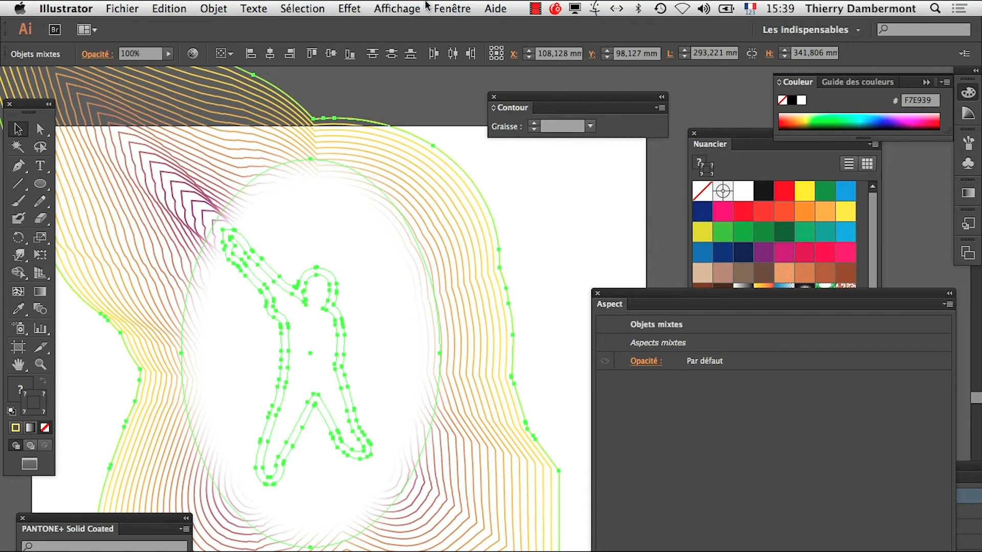
pyautogui.click(452, 7)
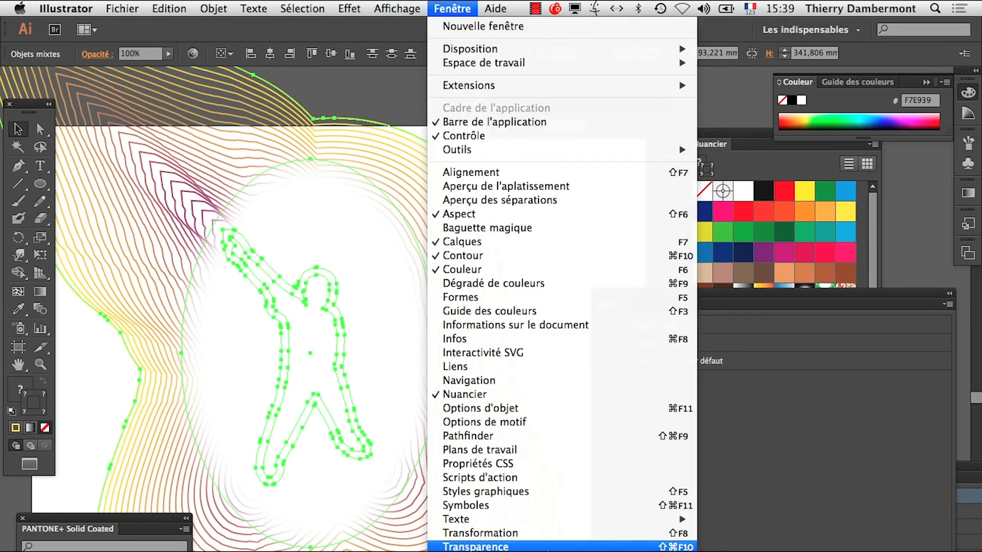
pyautogui.click(550, 543)
pyautogui.click(574, 217)
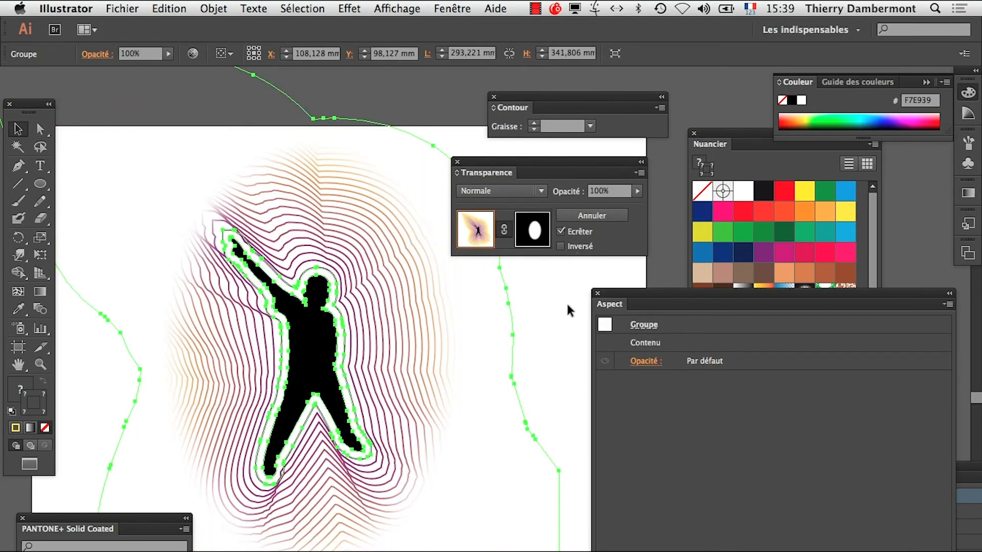
# Step: Reselect the masked dancer group and open its opacity mask for editing, with the blurred ellipse as the active object
pyautogui.click(556, 352)
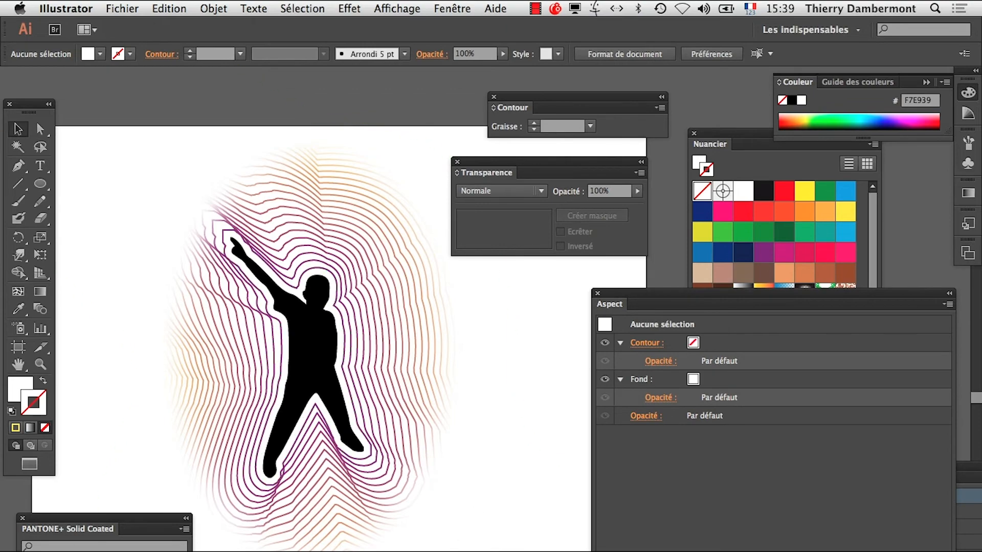
pyautogui.click(372, 463)
pyautogui.keyDown('alt'); pyautogui.click(377, 454); pyautogui.keyUp('alt')
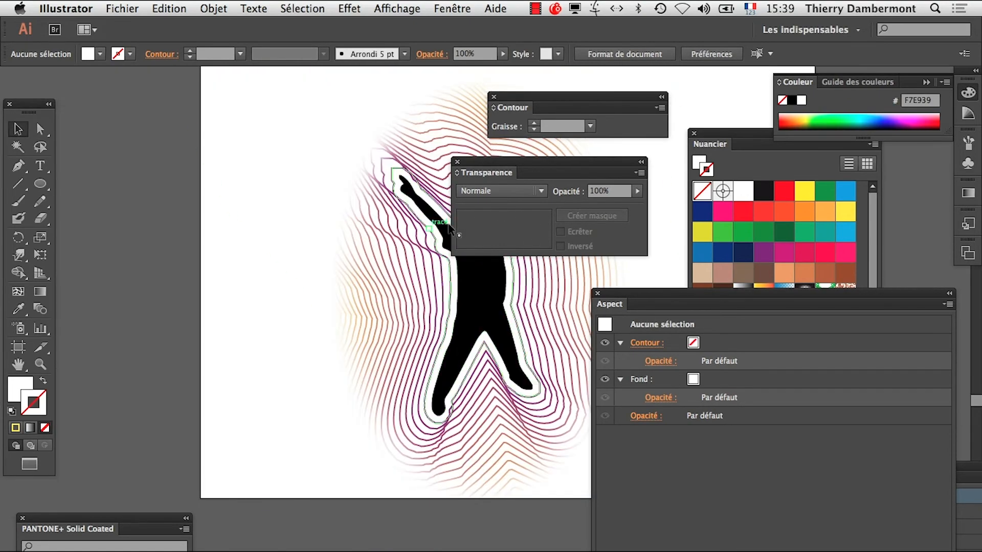
pyautogui.click(429, 227)
pyautogui.click(532, 234)
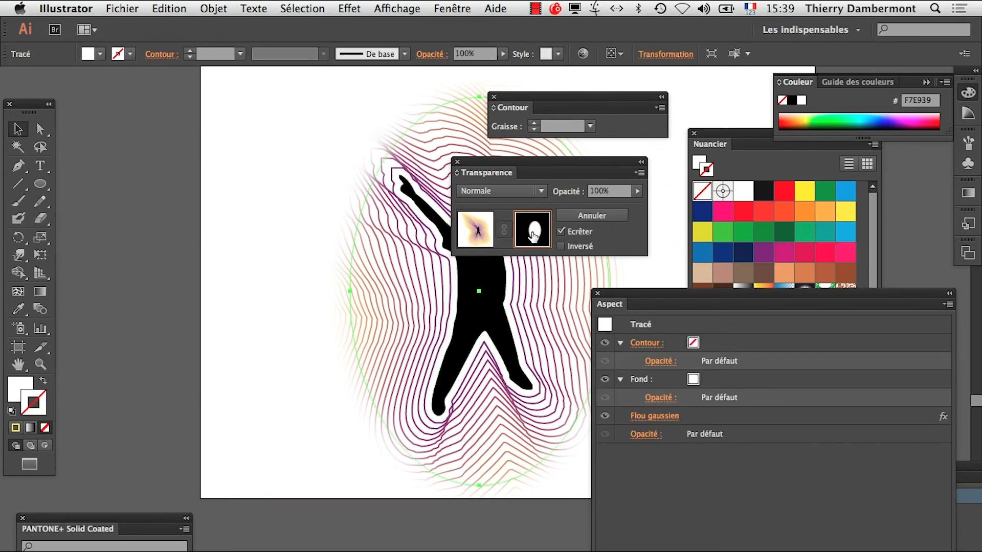
# Step: Scale the blurred mask ellipse up from its centre, more in height than in width, so more of the line blend shows, and deselect it
pyautogui.keyDown('alt'); pyautogui.click(490, 289); pyautogui.keyUp('alt')
pyautogui.keyDown('alt'); pyautogui.click(438, 389); pyautogui.keyUp('alt')
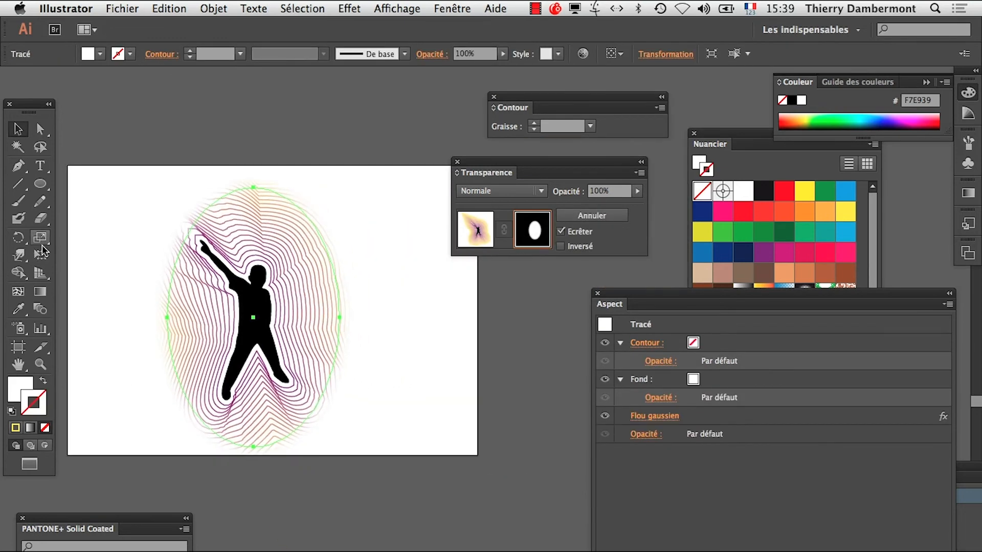
pyautogui.click(41, 244)
pyautogui.moveTo(394, 264); pyautogui.dragTo(417, 236)
pyautogui.moveTo(393, 300); pyautogui.dragTo(395, 300)
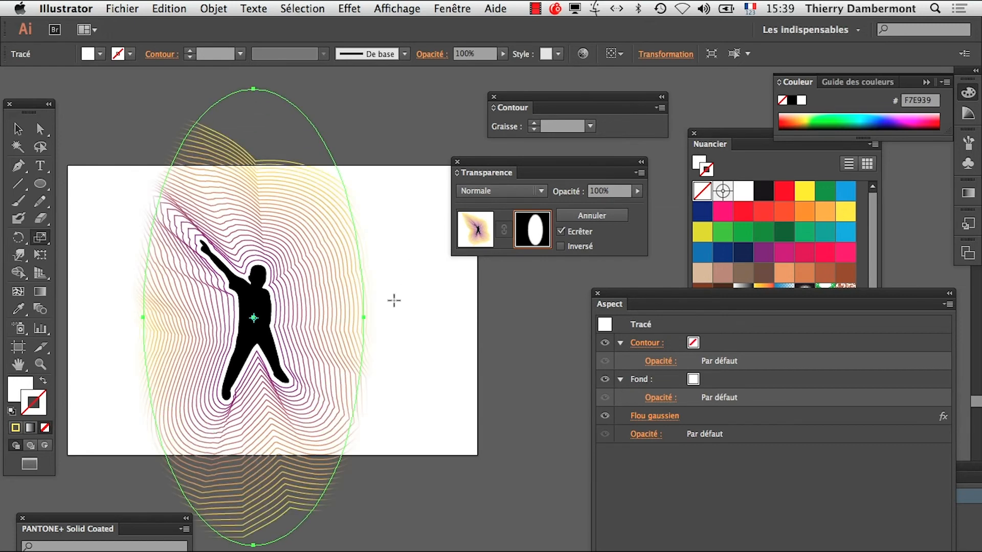
pyautogui.click(18, 128)
pyautogui.click(126, 223)
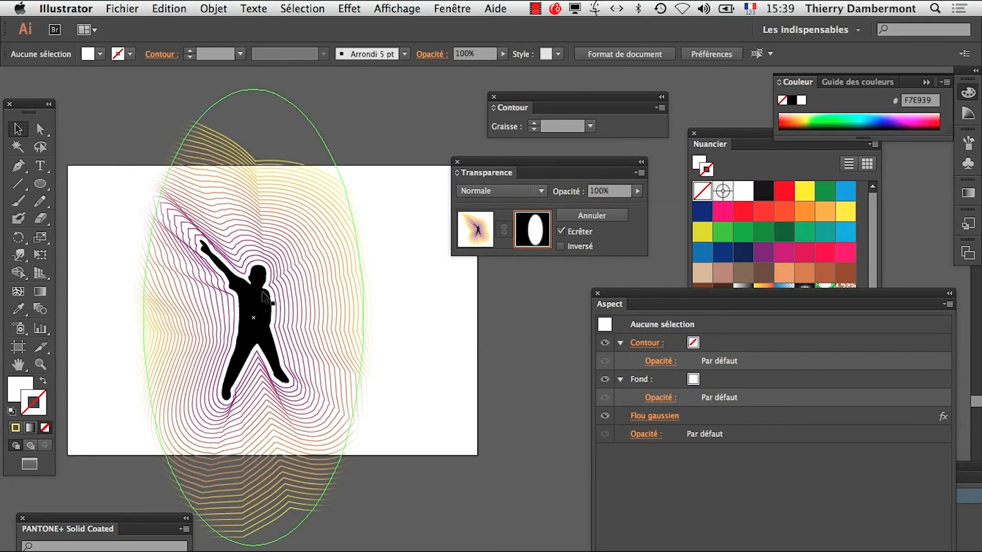
# Step: Extend the artboard upward and downward to a height of about 377 mm so it contains the whole blend, and clear the PANTONE+ Solid Coated panel away
pyautogui.click(18, 348)
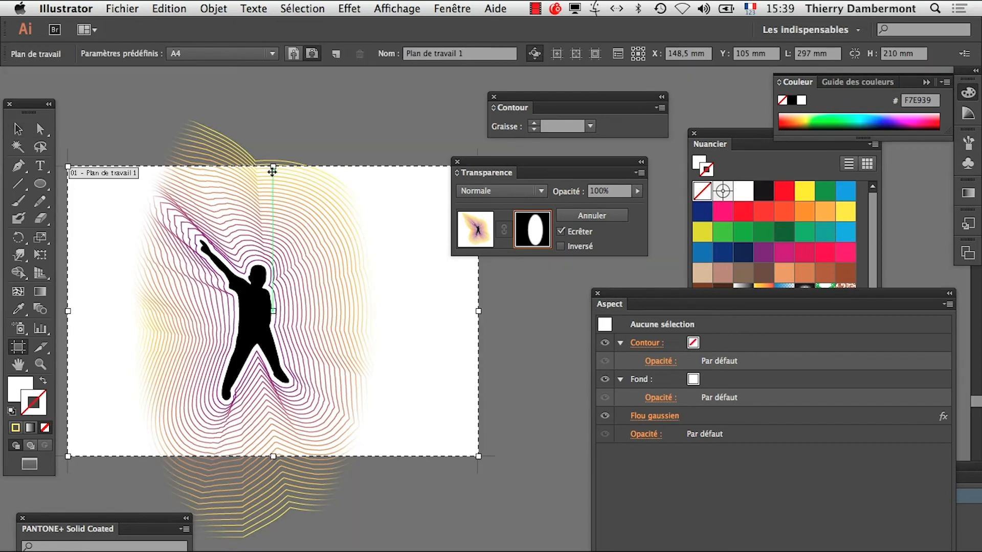
pyautogui.moveTo(273, 170); pyautogui.dragTo(273, 81)
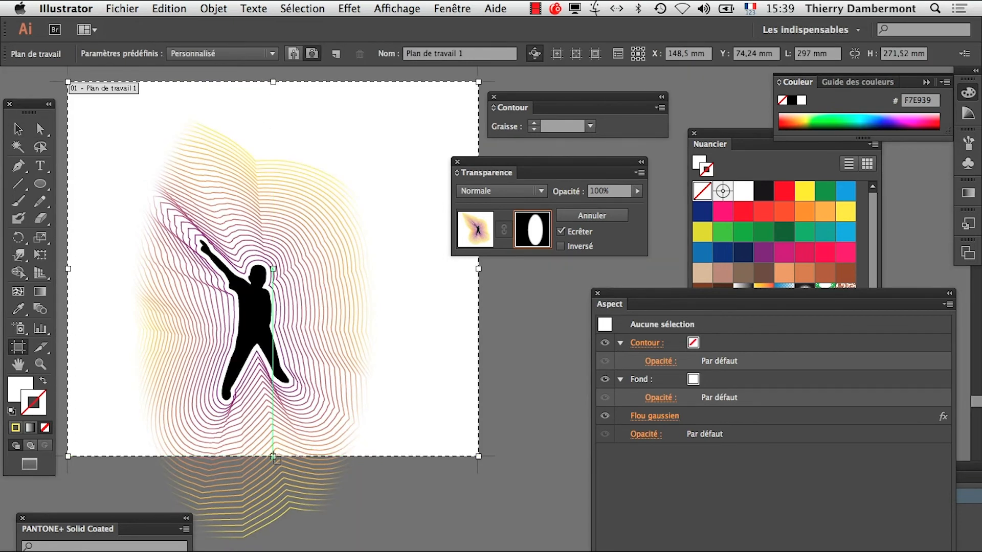
pyautogui.moveTo(273, 456); pyautogui.dragTo(273, 551)
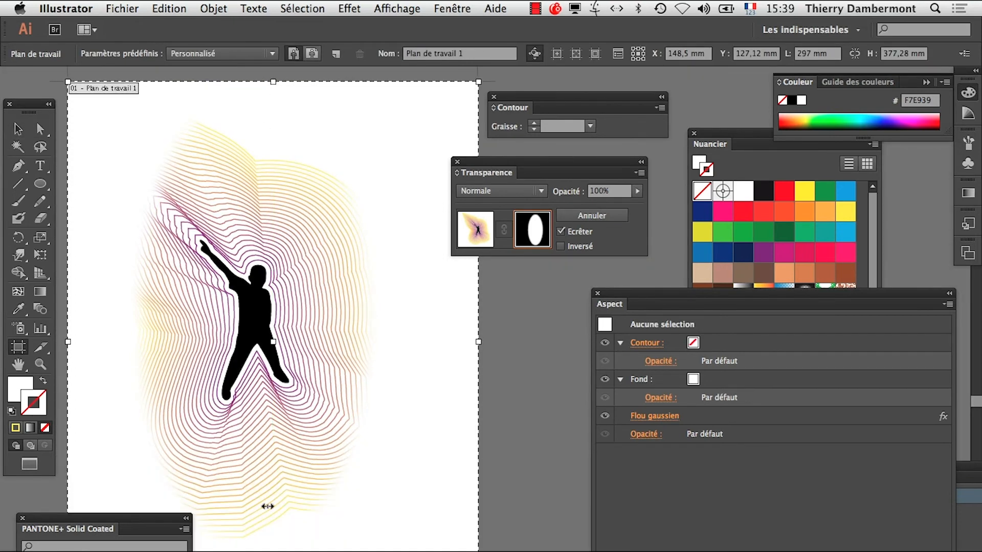
pyautogui.click(18, 129)
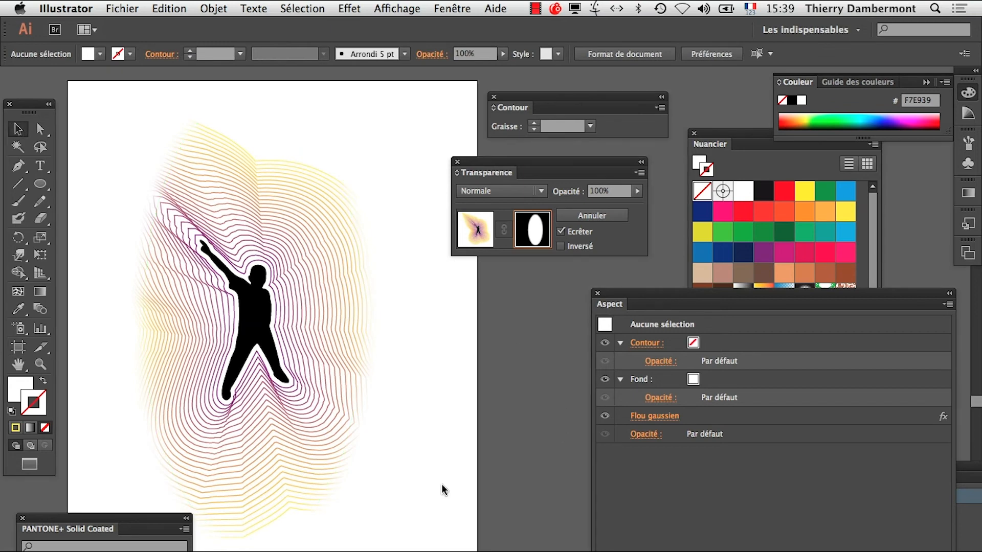
pyautogui.doubleClick(91, 518)
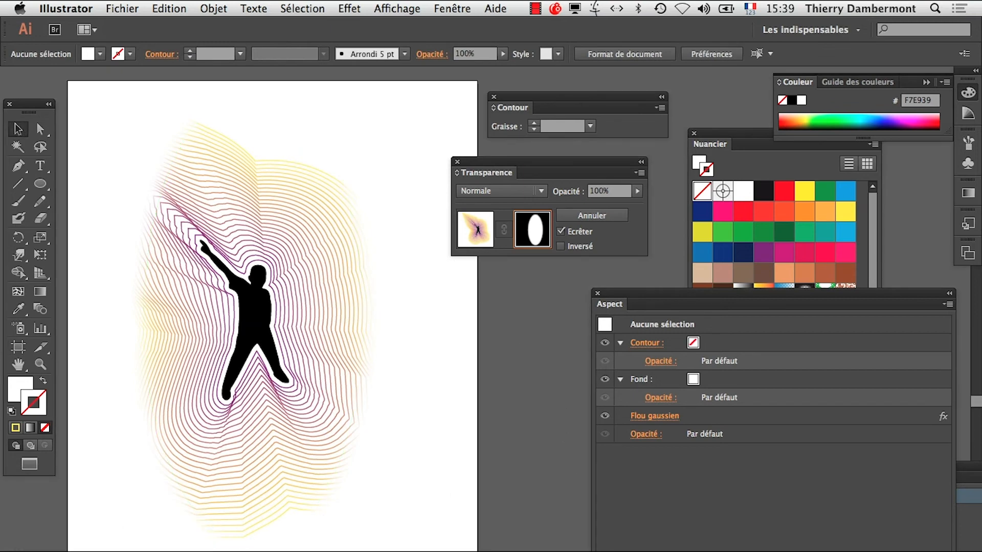
# Step: Leave mask editing for the artwork and directly select only the dancer silhouette inside the group
pyautogui.press('a')
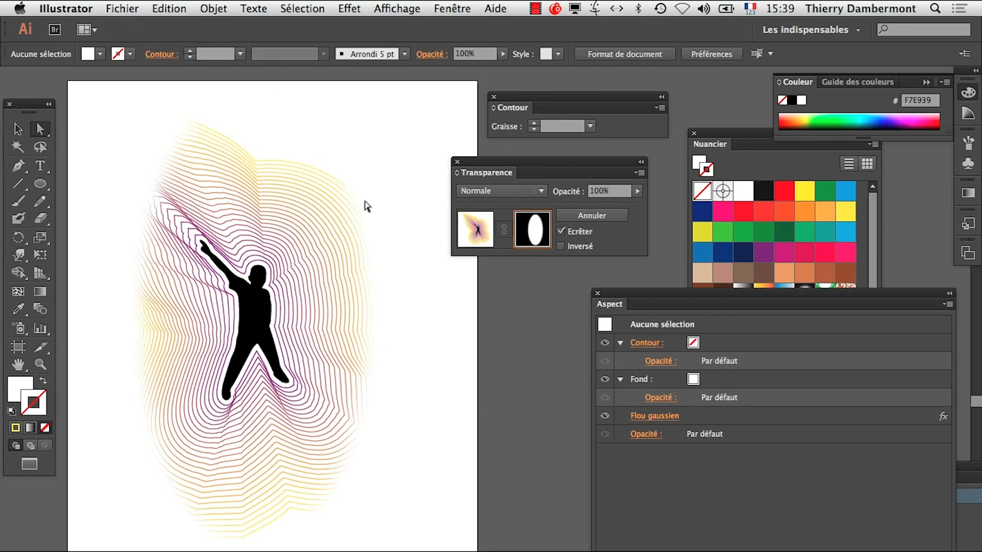
pyautogui.click(463, 236)
pyautogui.click(443, 374)
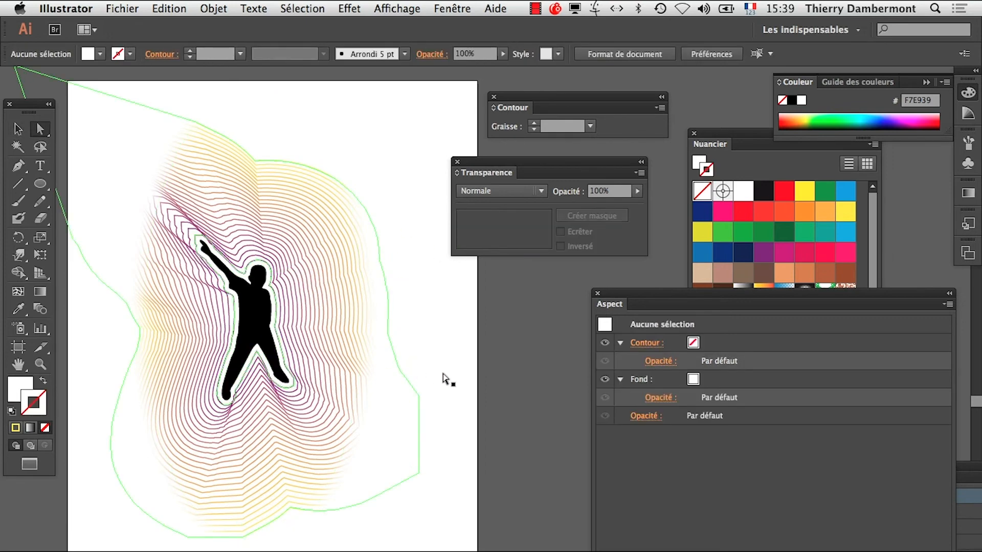
pyautogui.click(260, 325)
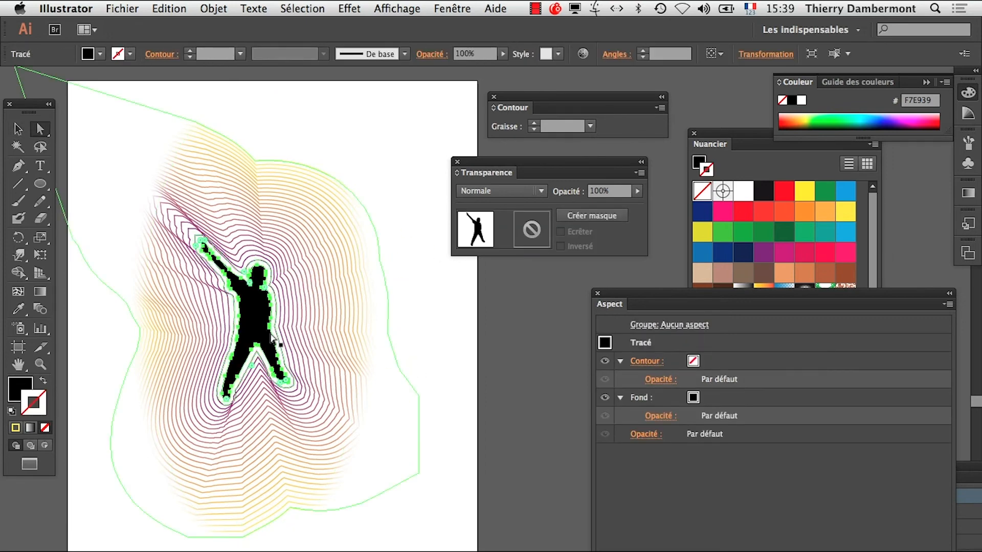
# Step: Fill the dancer with the yellow-orange gradient swatch and no stroke, running the gradient diagonally from the waist up to the head
pyautogui.click(41, 291)
pyautogui.moveTo(691, 307); pyautogui.dragTo(678, 398)
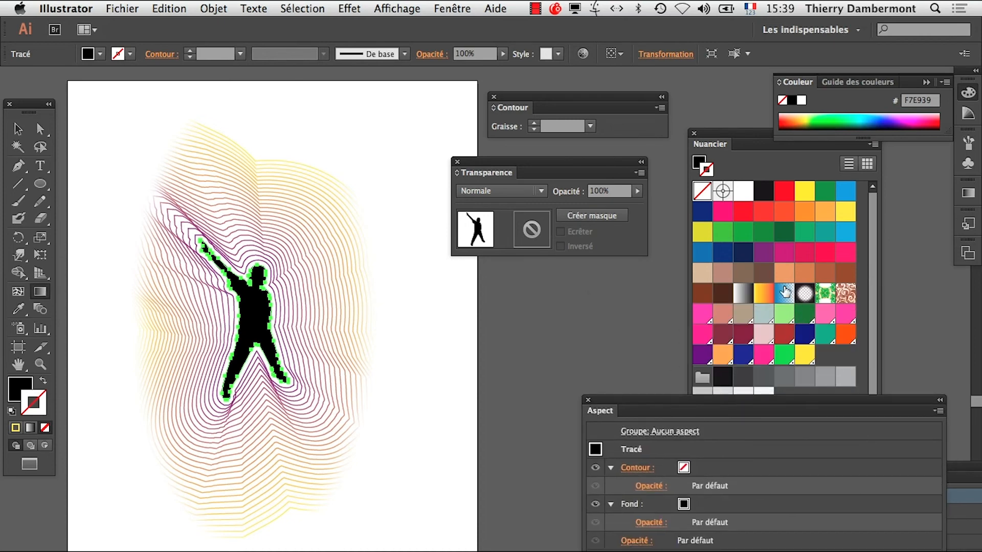
pyautogui.click(765, 294)
pyautogui.click(43, 380)
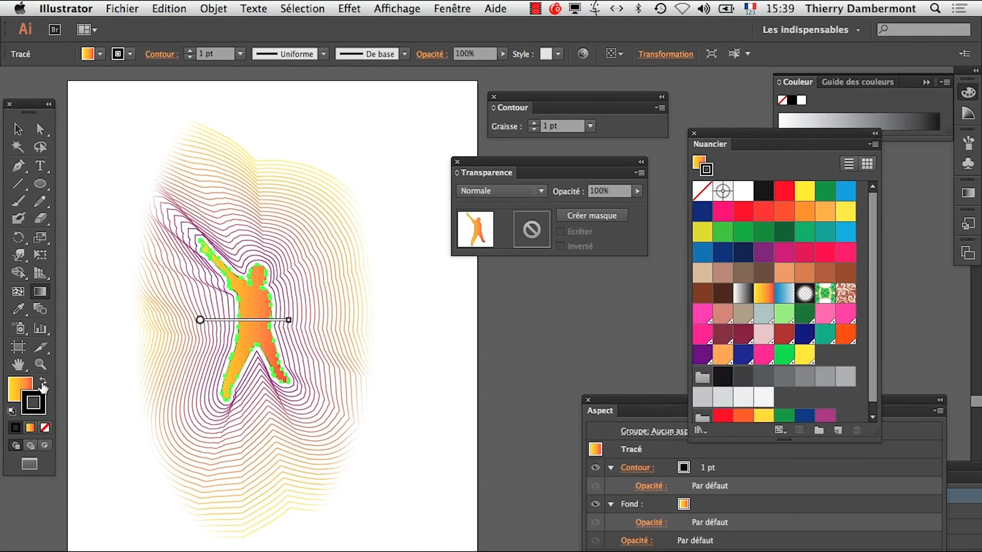
pyautogui.click(45, 428)
pyautogui.click(19, 390)
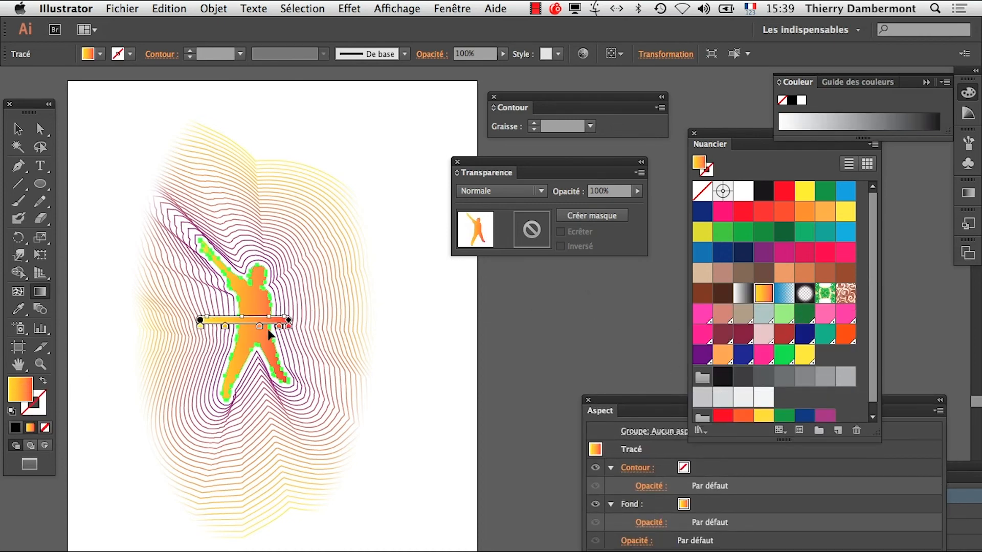
pyautogui.moveTo(231, 328); pyautogui.dragTo(268, 280)
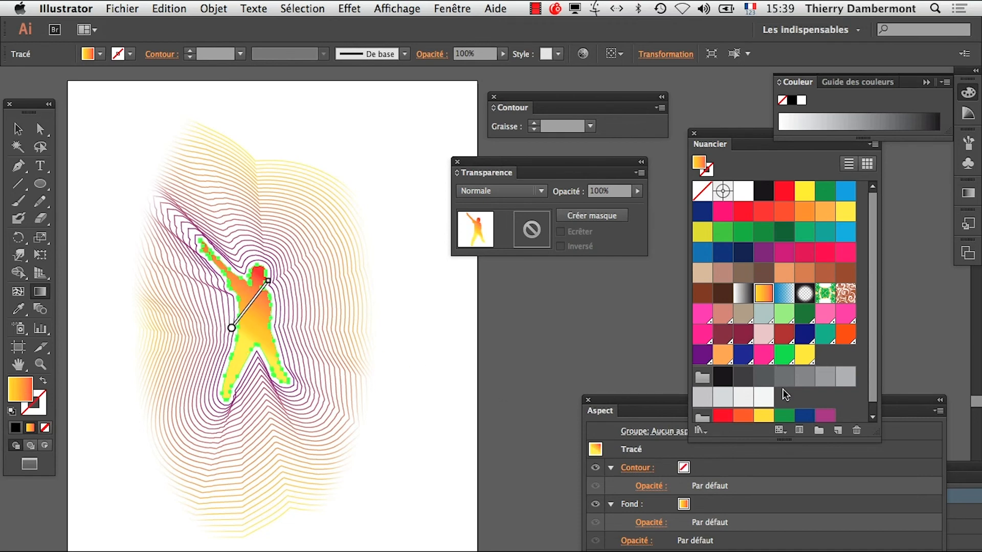
# Step: Load the Combinaisons de couleurs gradient library with large thumbnails in an enlarged panel, and fill the dancer with its orange, red and purple gradient
pyautogui.click(700, 430)
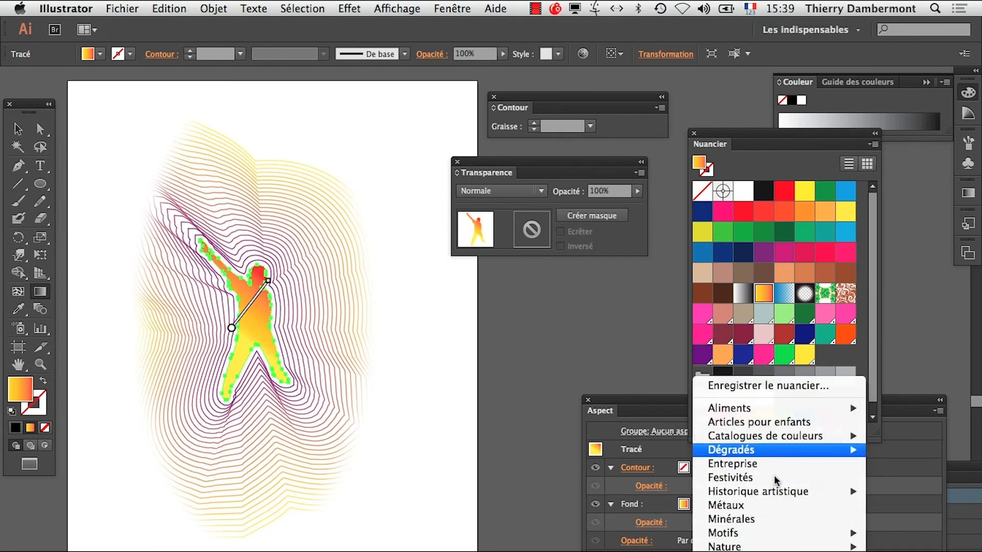
pyautogui.moveTo(777, 451)
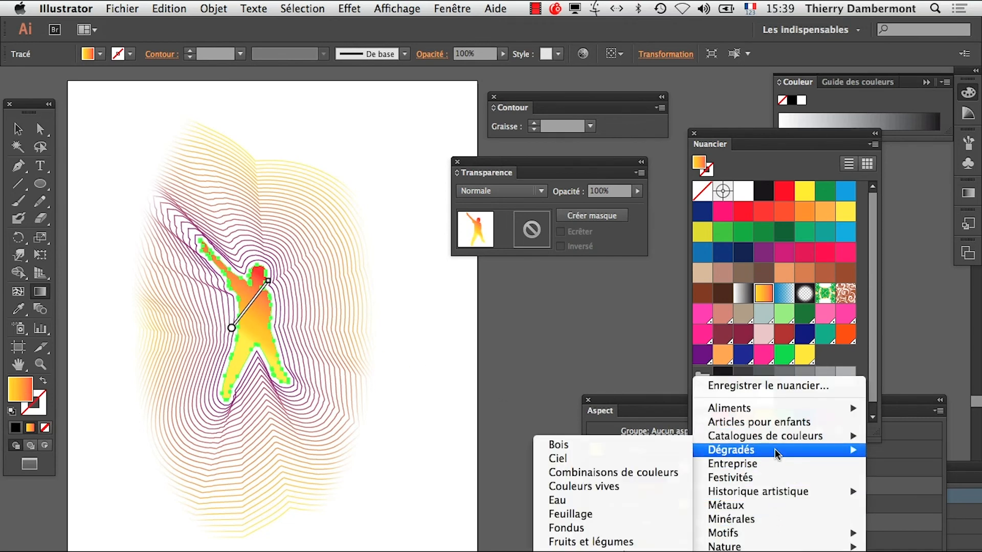
pyautogui.click(601, 470)
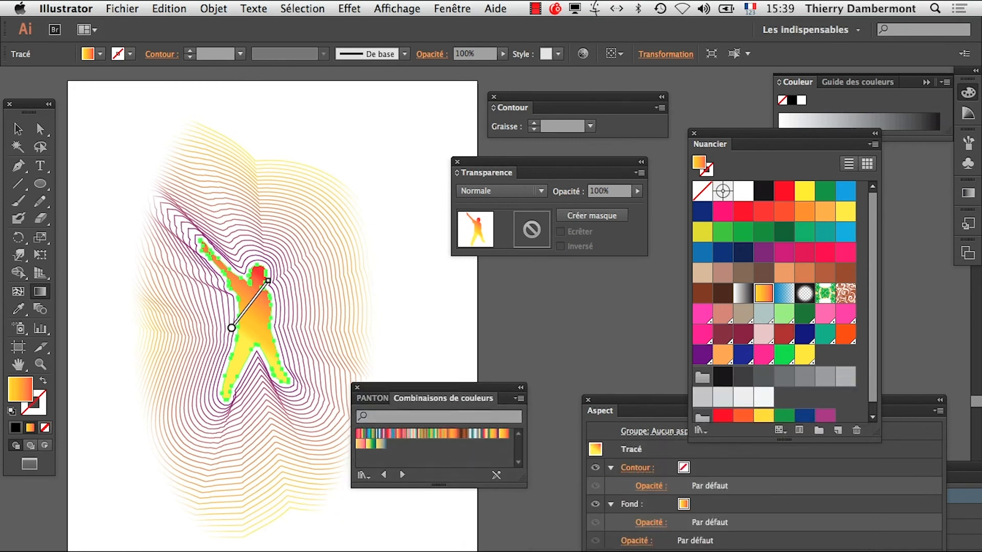
pyautogui.click(518, 351)
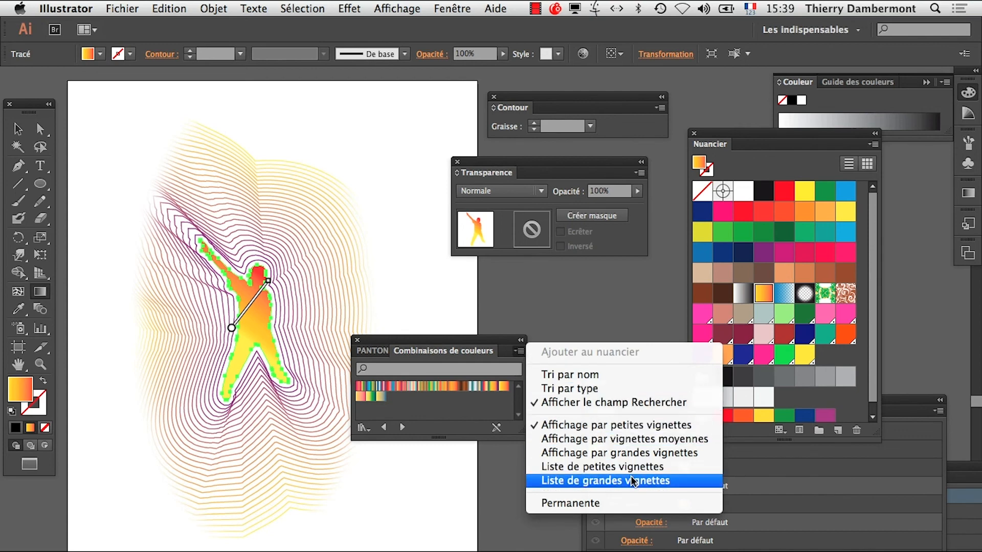
pyautogui.click(637, 454)
pyautogui.moveTo(537, 438); pyautogui.dragTo(563, 551)
pyautogui.click(444, 394)
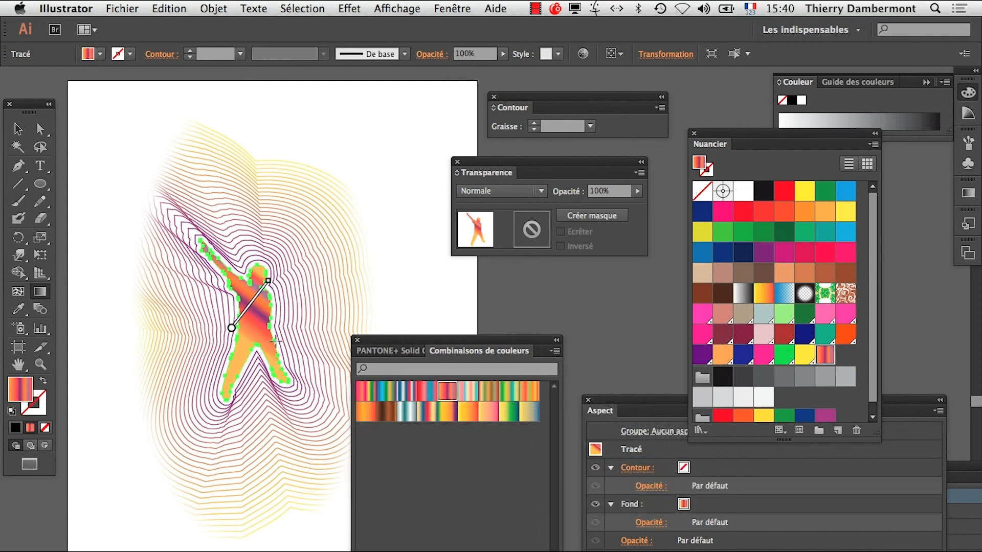
# Step: Change the dancer's gradient type to Radial and stretch it from the centre of the torso outward past the silhouette at about 8°
pyautogui.click(432, 9)
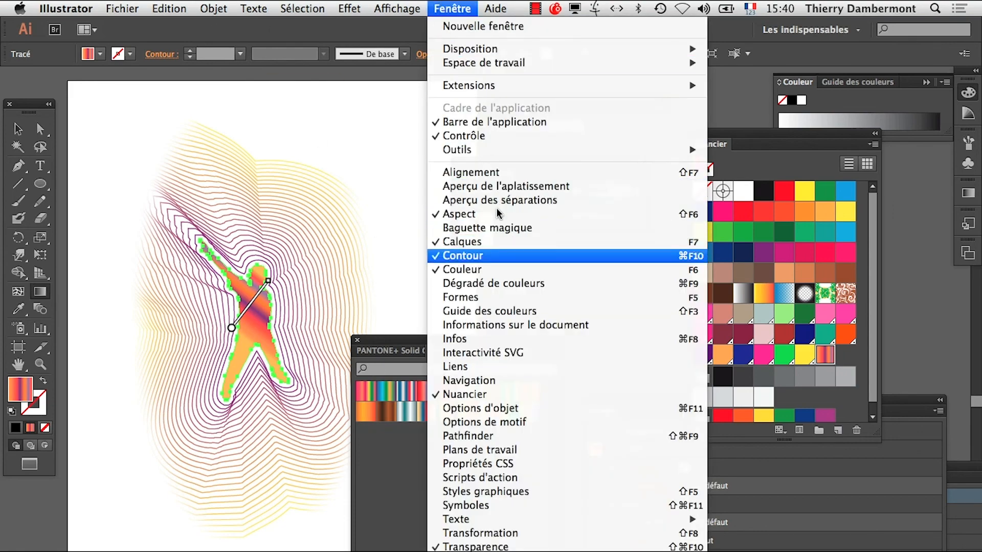
pyautogui.click(545, 288)
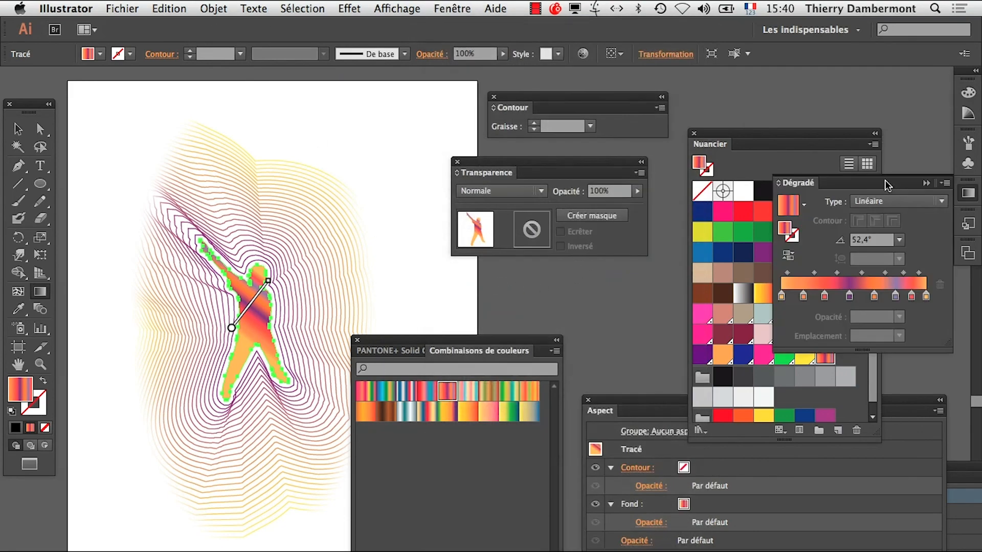
pyautogui.moveTo(804, 187); pyautogui.dragTo(302, 105)
pyautogui.click(383, 119)
pyautogui.click(385, 145)
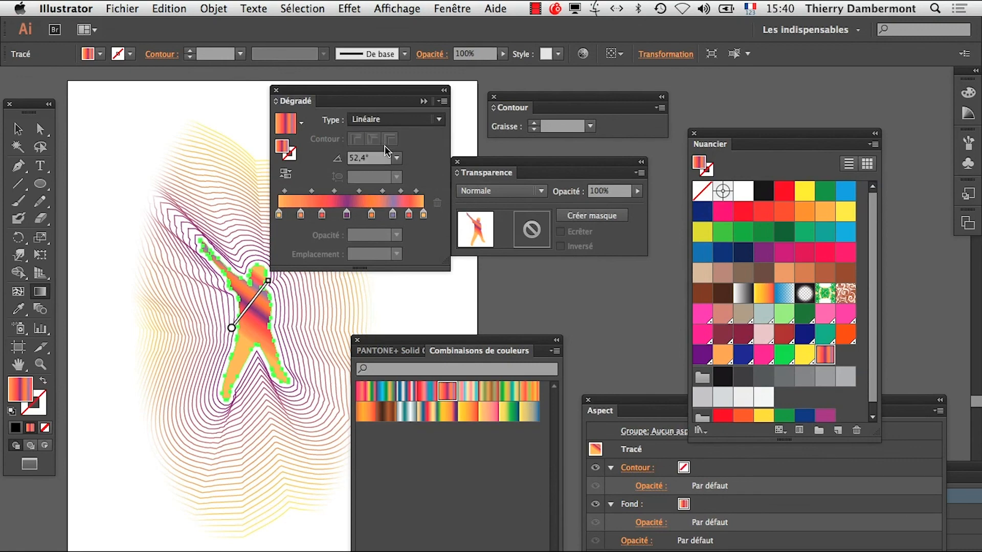
pyautogui.moveTo(255, 305); pyautogui.dragTo(388, 286)
# Step: Hide all panels, deselect everything and examine the finished dancer and surrounding line blend up close
pyautogui.keyDown('alt'); pyautogui.click(346, 346); pyautogui.keyUp('alt')
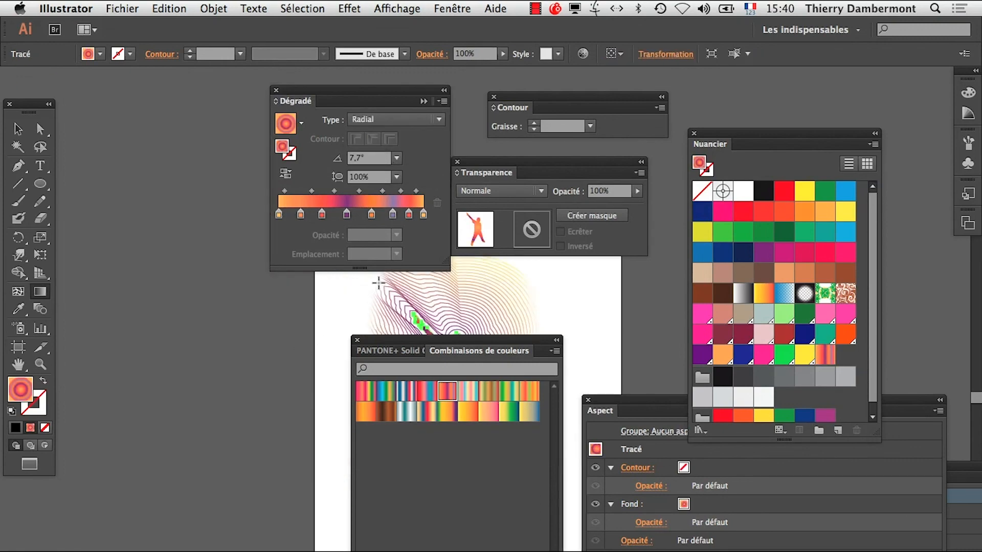
pyautogui.press('Tab')
pyautogui.press('super+a')
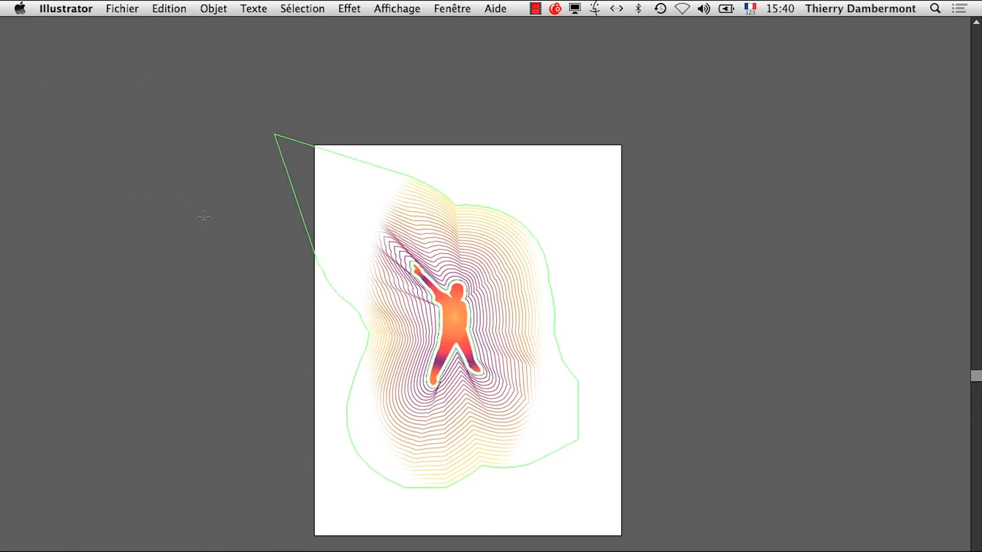
pyautogui.press('super+shift+a')
pyautogui.press('z')
pyautogui.click(496, 320)
pyautogui.click(499, 324)
pyautogui.click(449, 378)
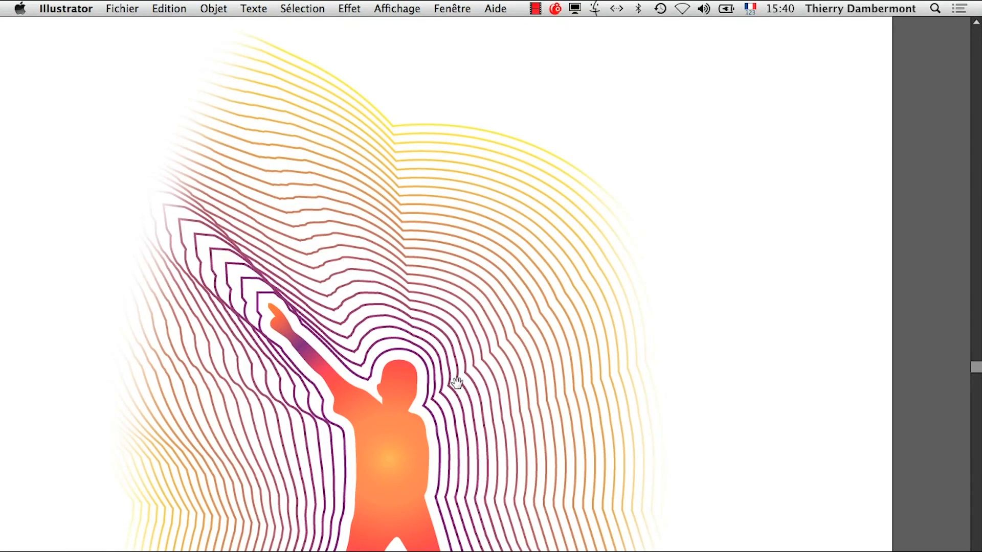
pyautogui.moveTo(430, 387); pyautogui.dragTo(511, 290)
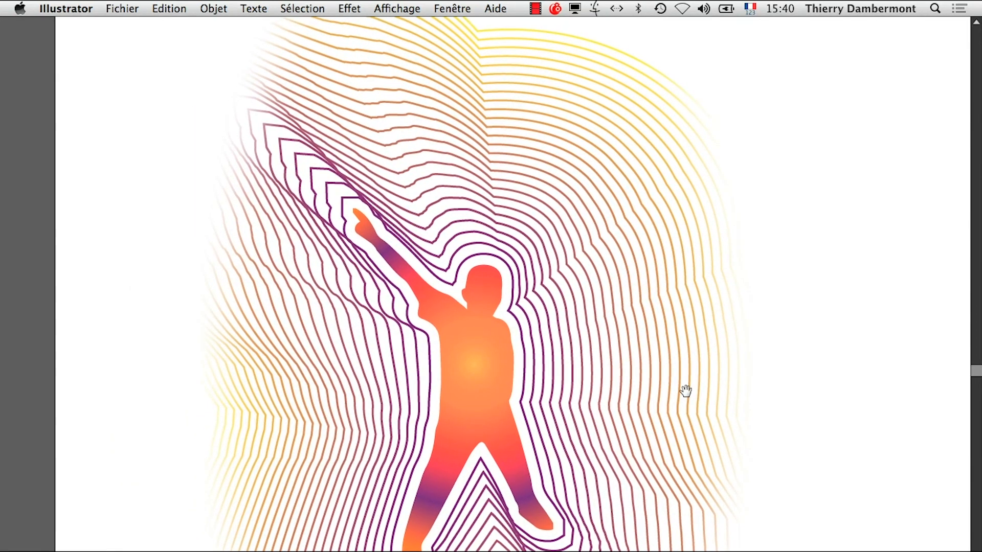